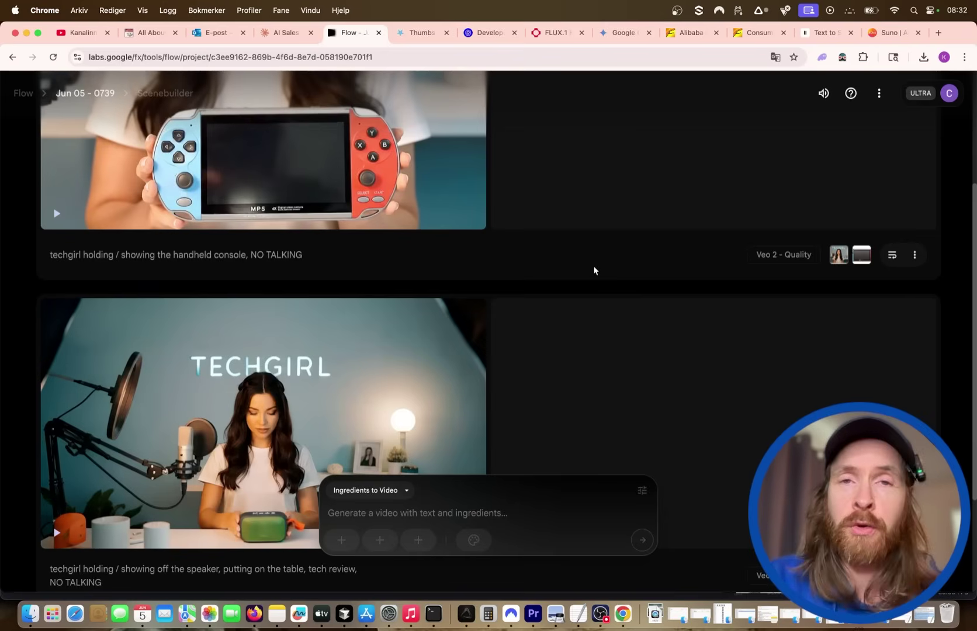
pyautogui.scroll(2, 595, 271)
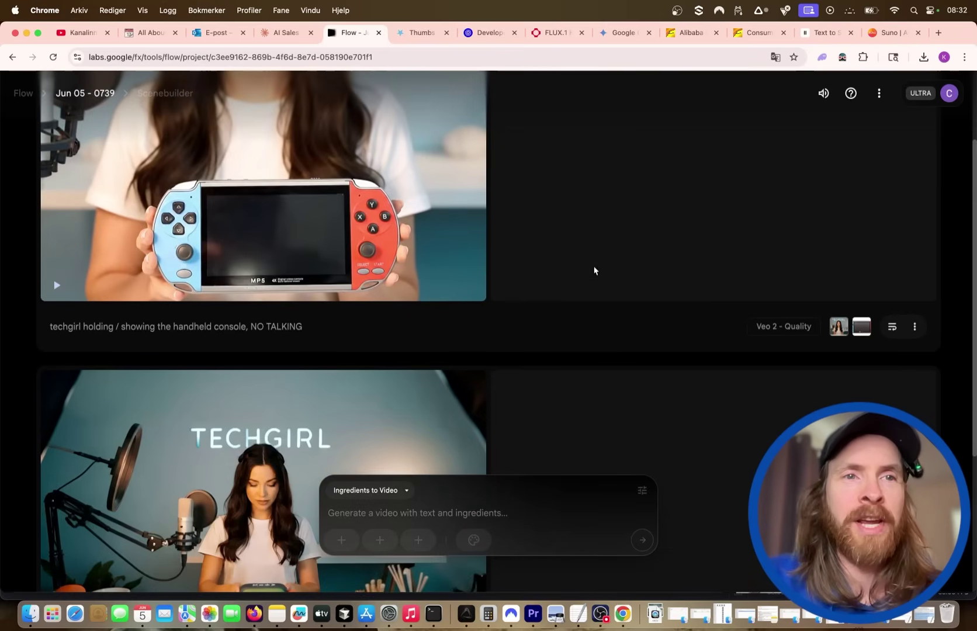
pyautogui.scroll(-4, 594, 270)
pyautogui.scroll(6, 594, 270)
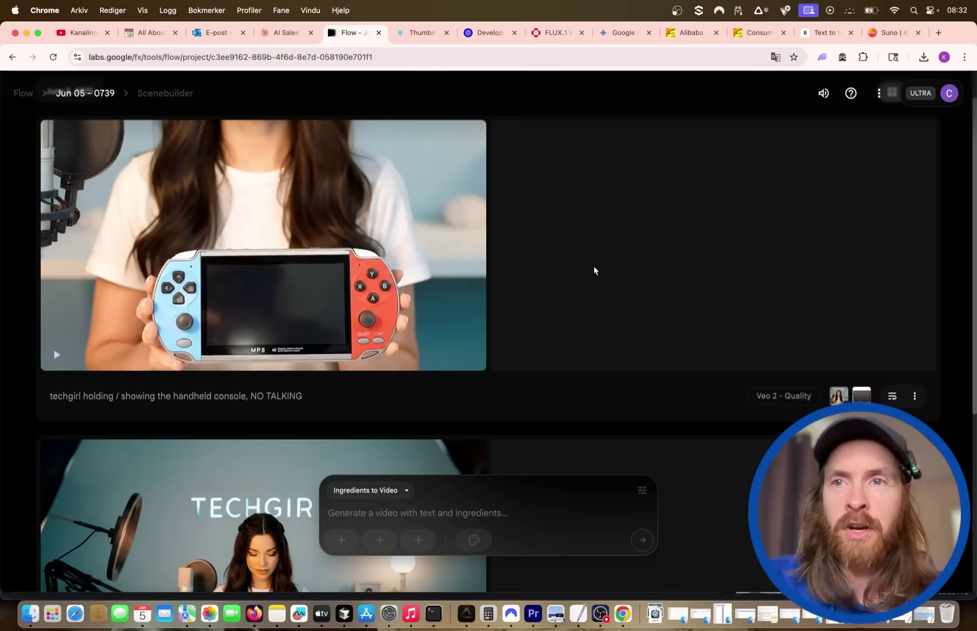
# Switch to Gemini and generate an image from the prompt "create a image of a woman in her 20s, clean ASMR stream setup"
pyautogui.click(624, 35)
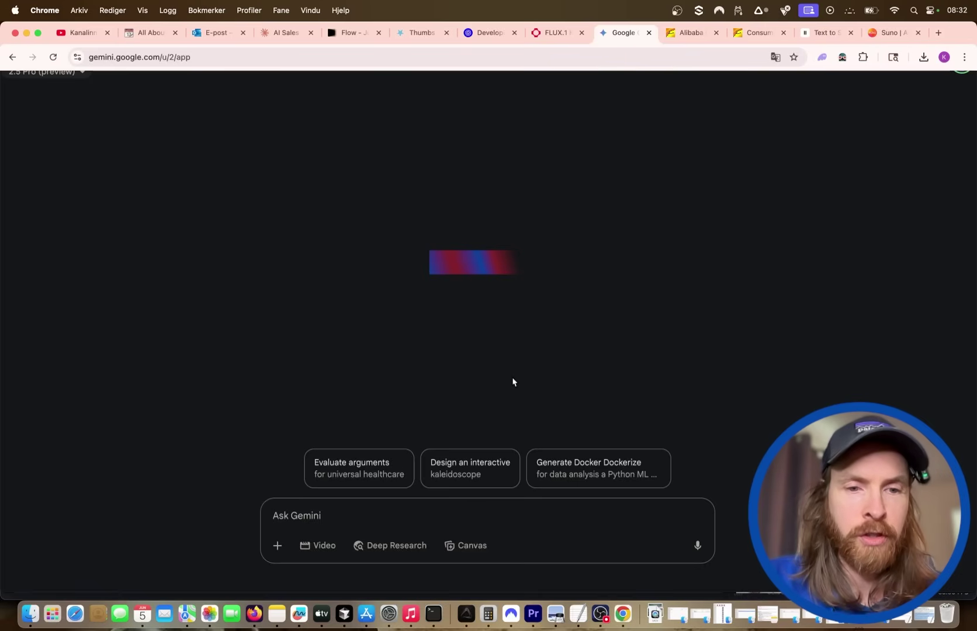
pyautogui.write('create a image of a woman in her 20s, clean ASMR stream setup')
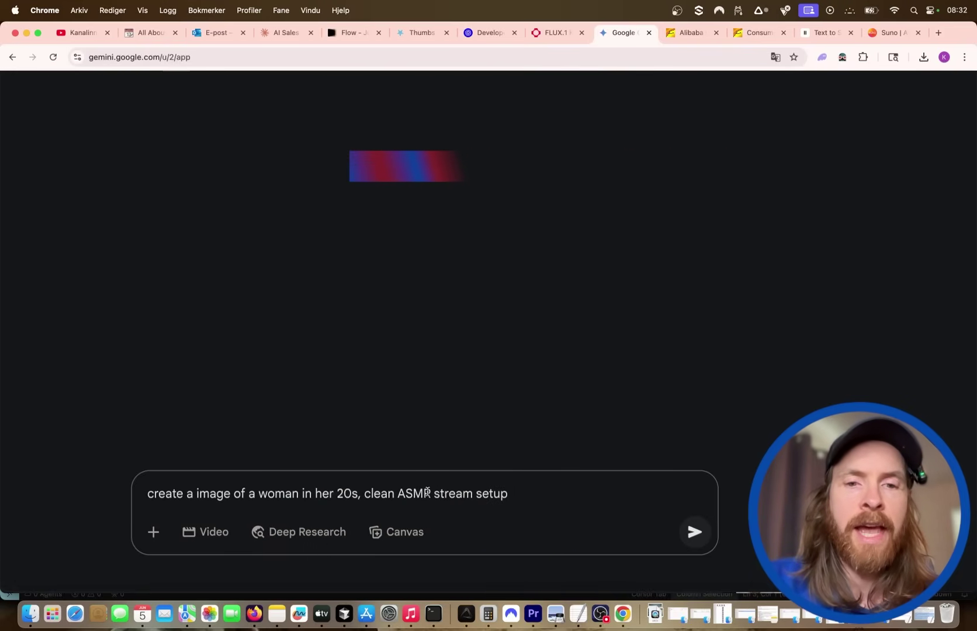
pyautogui.click(695, 531)
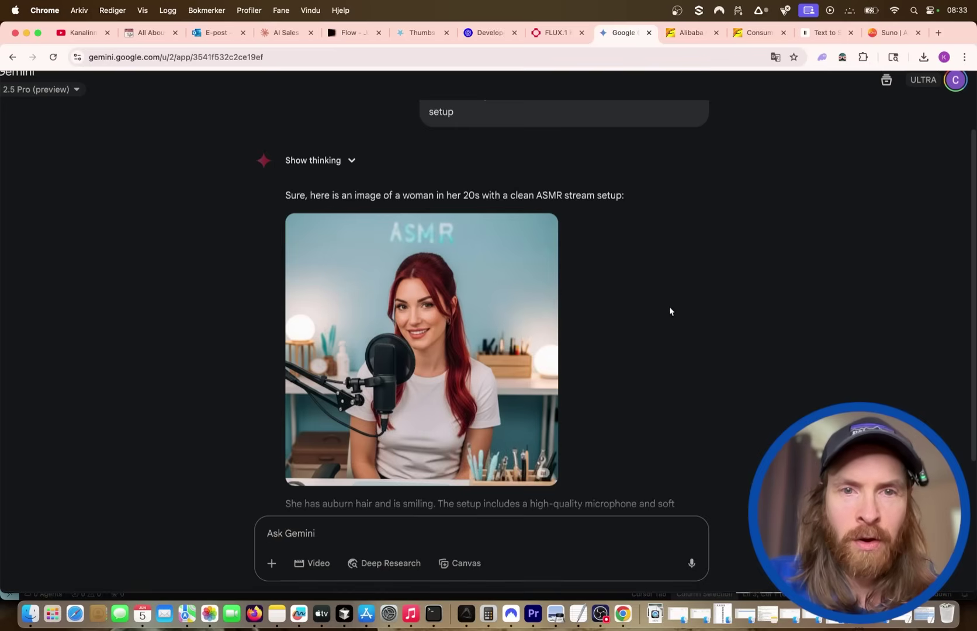
# Regenerate with "create a image of a woman in her 20s, clean ASMR setup, looking in camera, one mic, clean table, 16:9 format" and download the image
pyautogui.scroll(1, 669, 307)
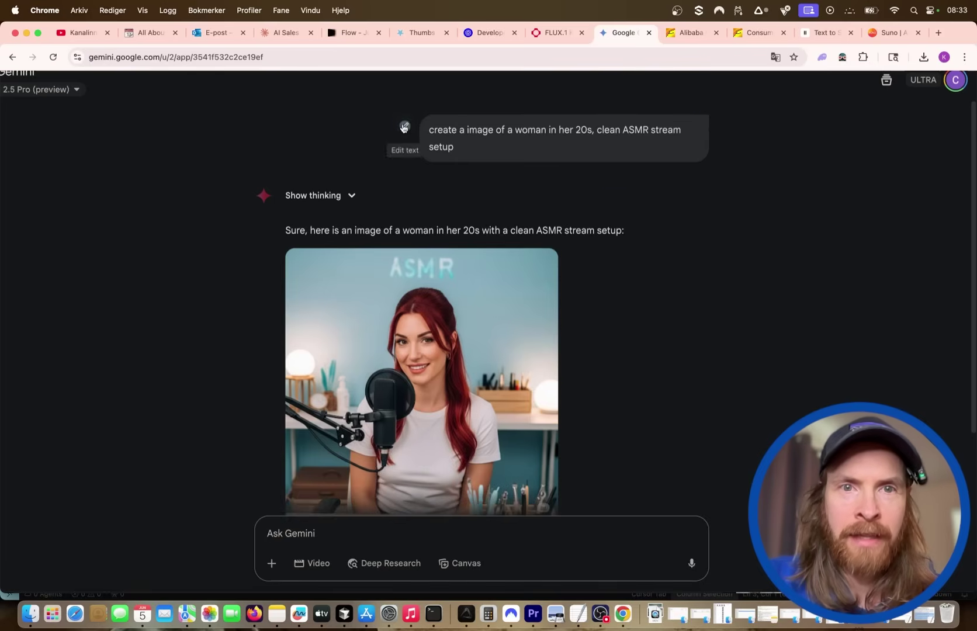
pyautogui.click(403, 128)
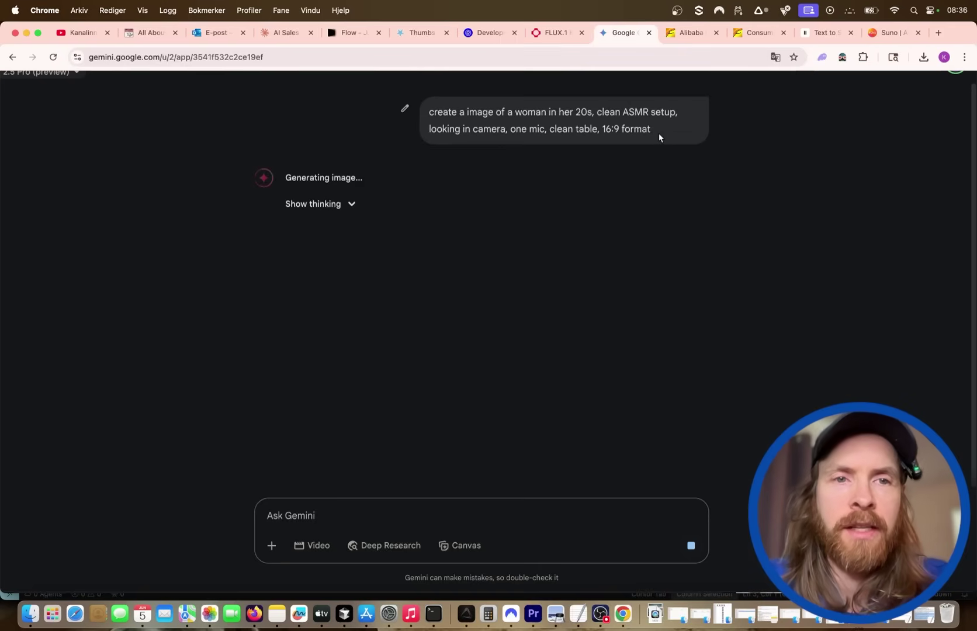
pyautogui.scroll(-5, 498, 342)
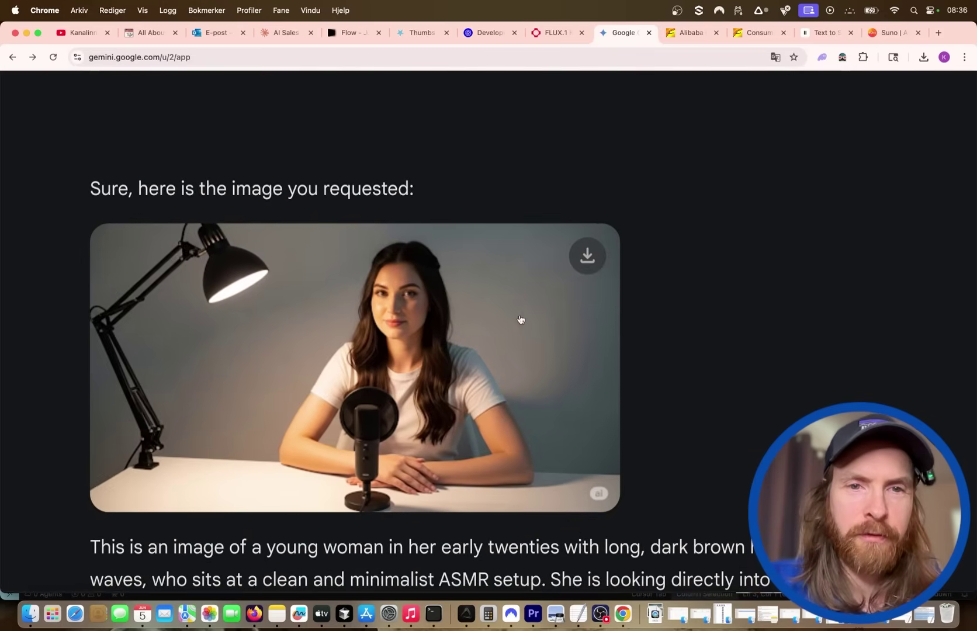
pyautogui.click(588, 263)
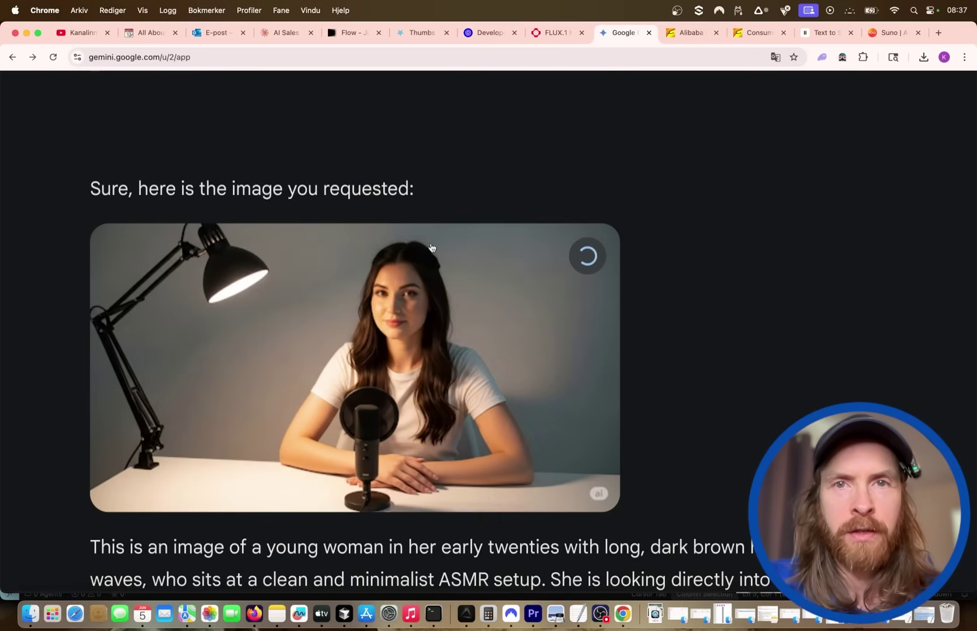
# Switch to fal's FLUX.1 Kontext [pro] editing page and examine its description, input form and the before/after flour-and-donut example
pyautogui.click(555, 32)
pyautogui.scroll(2, 344, 221)
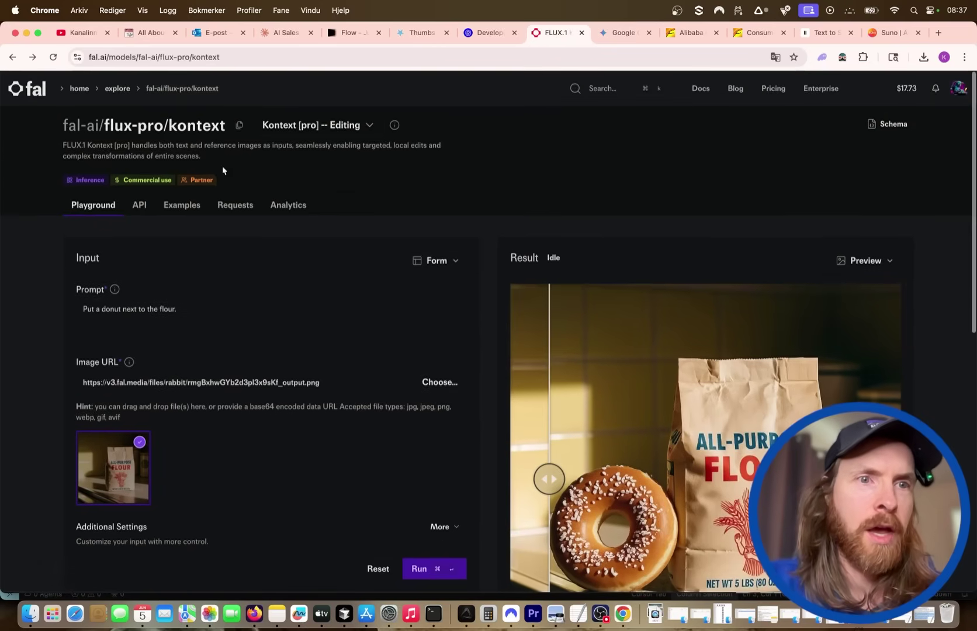
pyautogui.scroll(5, 220, 168)
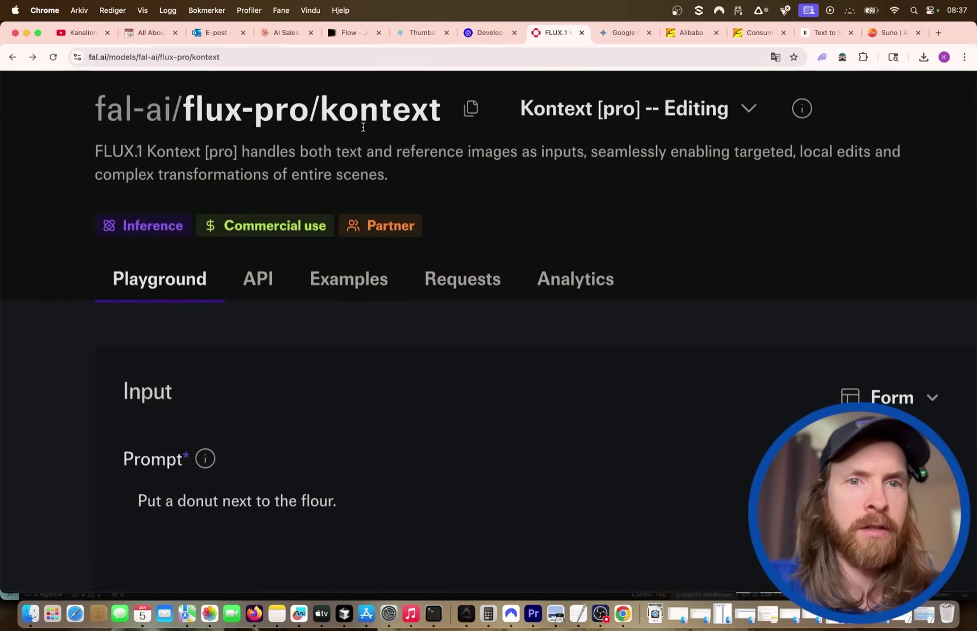
pyautogui.hscroll(2, 520, 193)
pyautogui.scroll(-5, 516, 206)
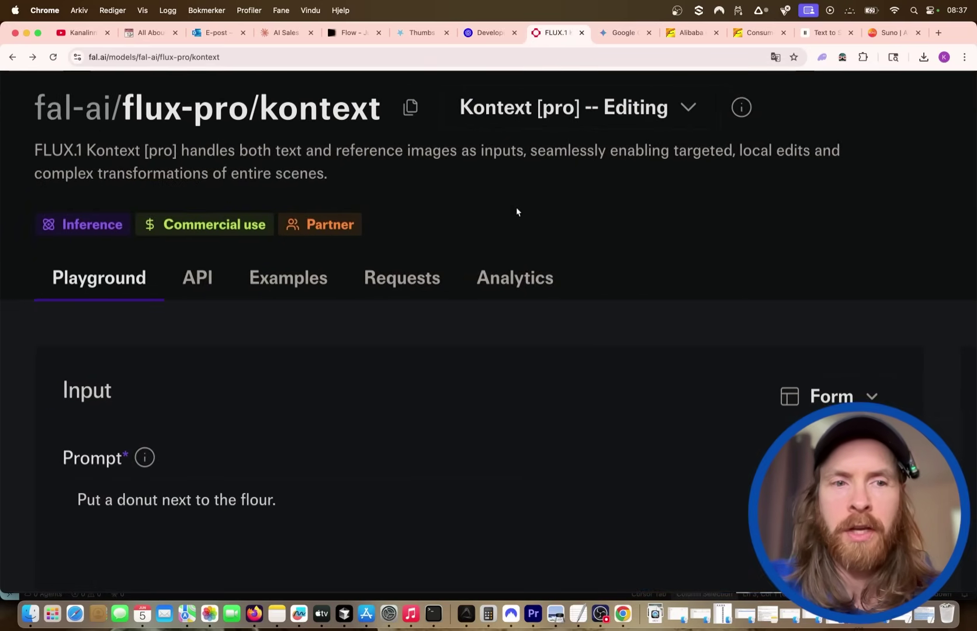
pyautogui.scroll(-2, 506, 213)
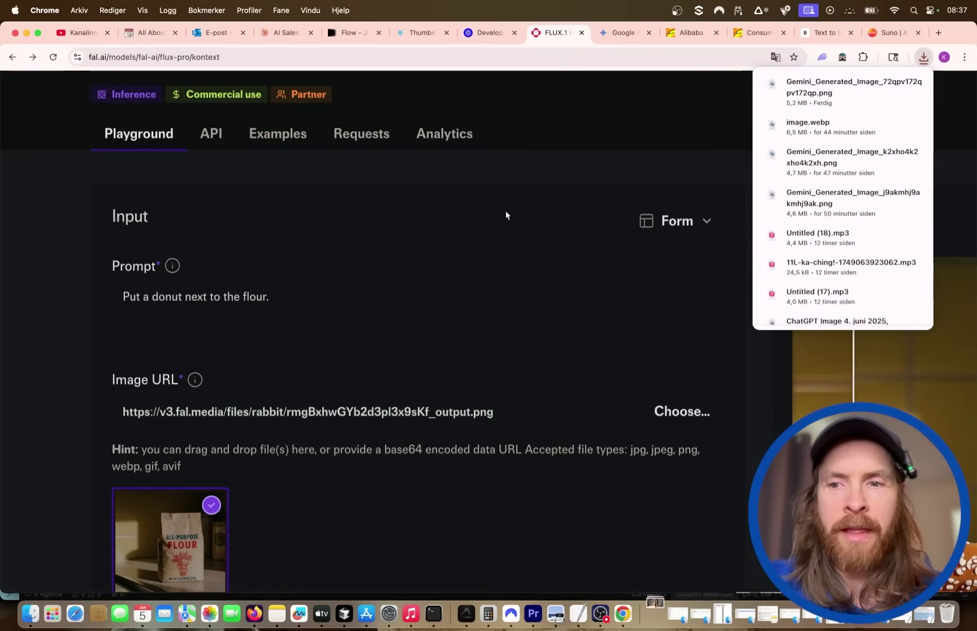
pyautogui.hscroll(2, 503, 216)
pyautogui.scroll(-2, 466, 263)
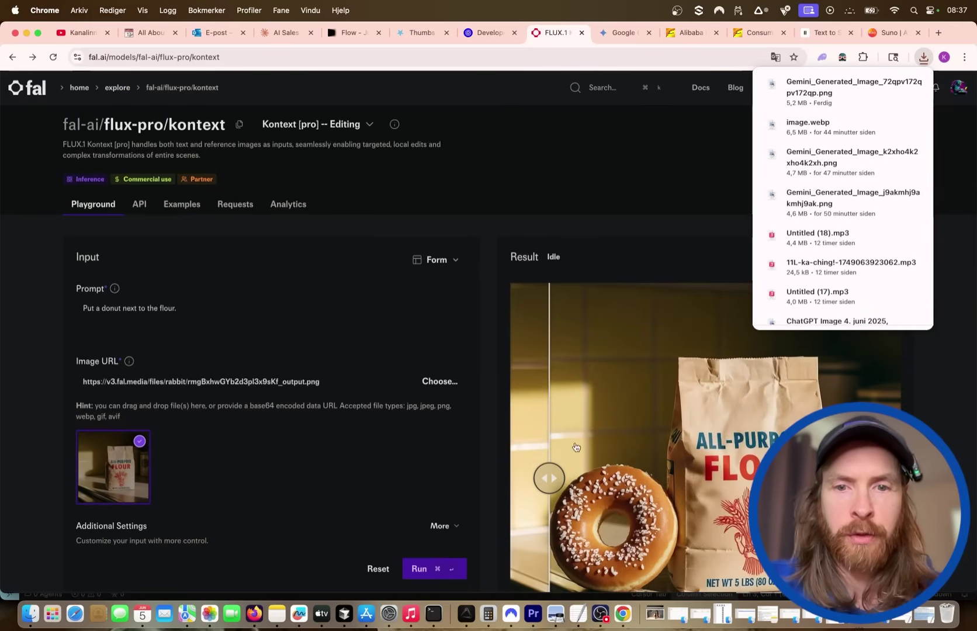
pyautogui.scroll(-3, 617, 338)
pyautogui.click(634, 114)
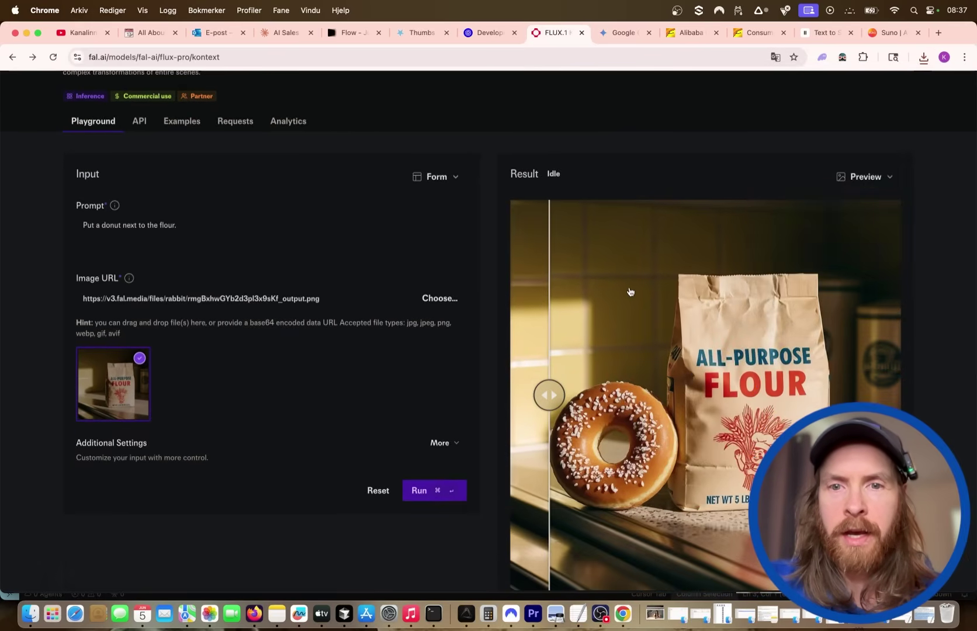
pyautogui.moveTo(552, 380); pyautogui.dragTo(495, 375)
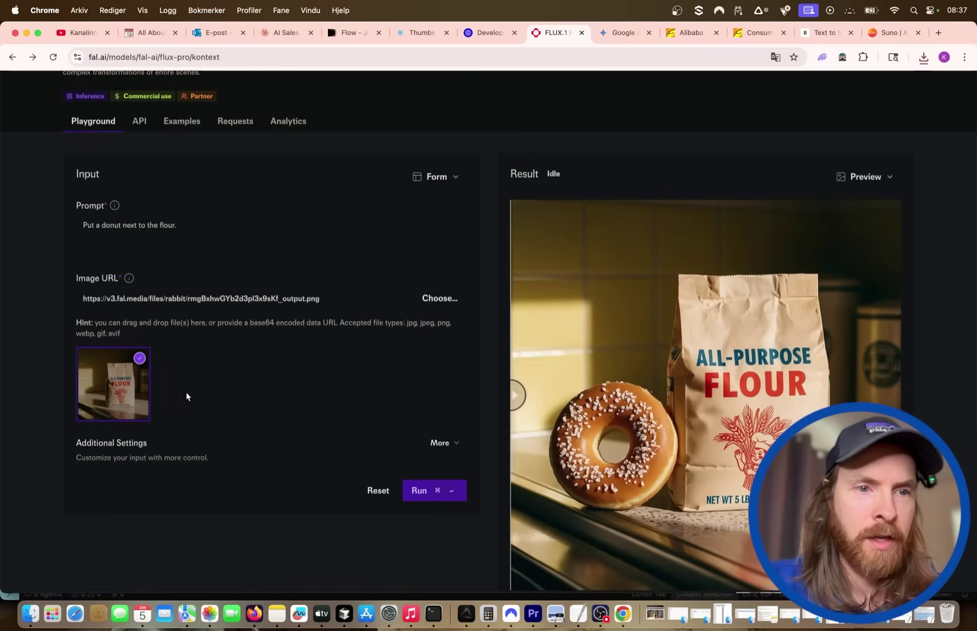
# Load Gemini_Generated_Image_72qpv172qpv172qp.png as the input image and configure the output as png with a 16:9 aspect ratio
pyautogui.click(439, 299)
pyautogui.doubleClick(430, 153)
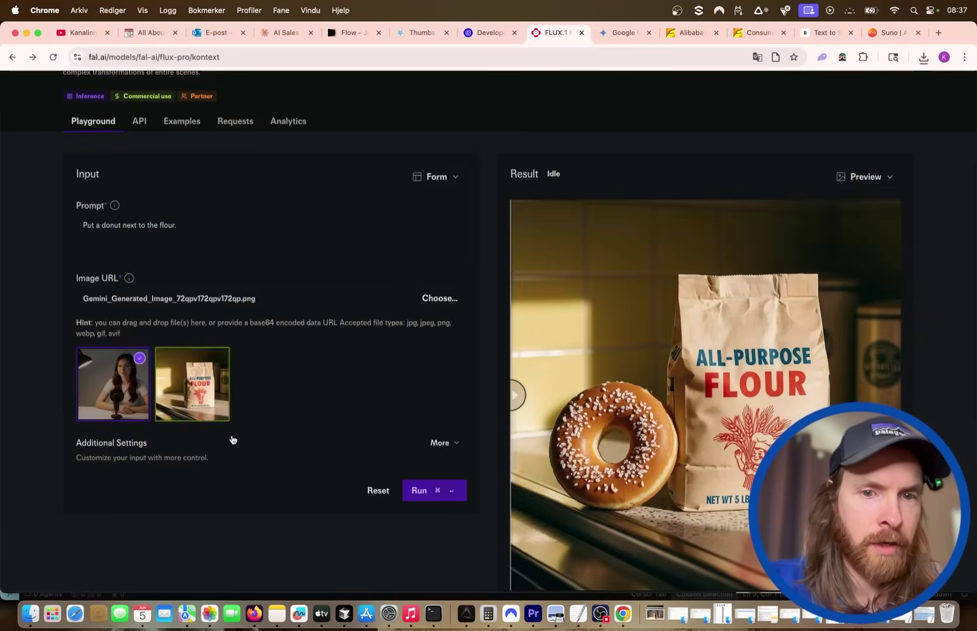
pyautogui.click(448, 442)
pyautogui.scroll(-3, 276, 445)
pyautogui.scroll(-6, 221, 454)
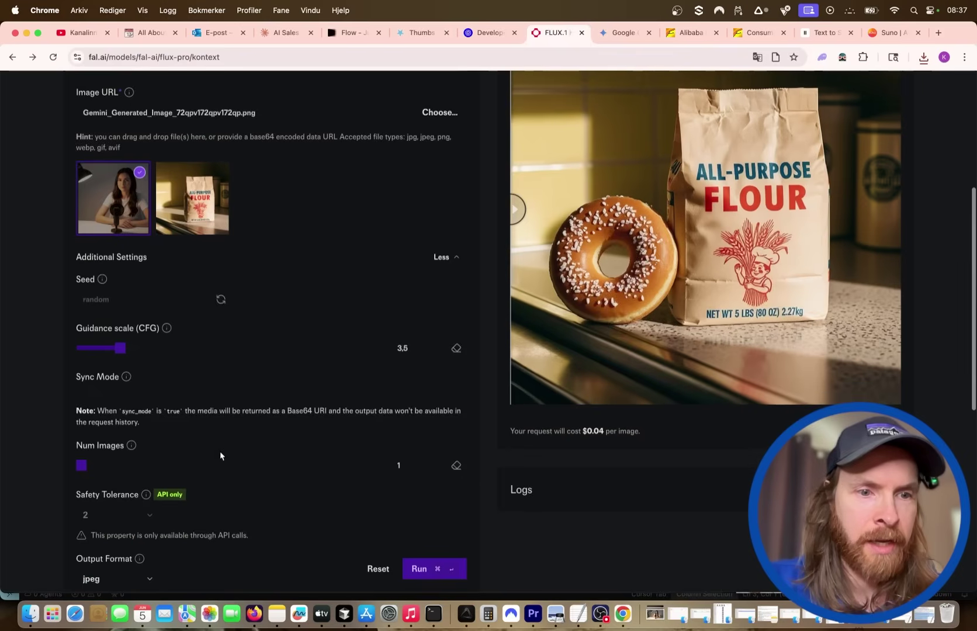
pyautogui.click(127, 268)
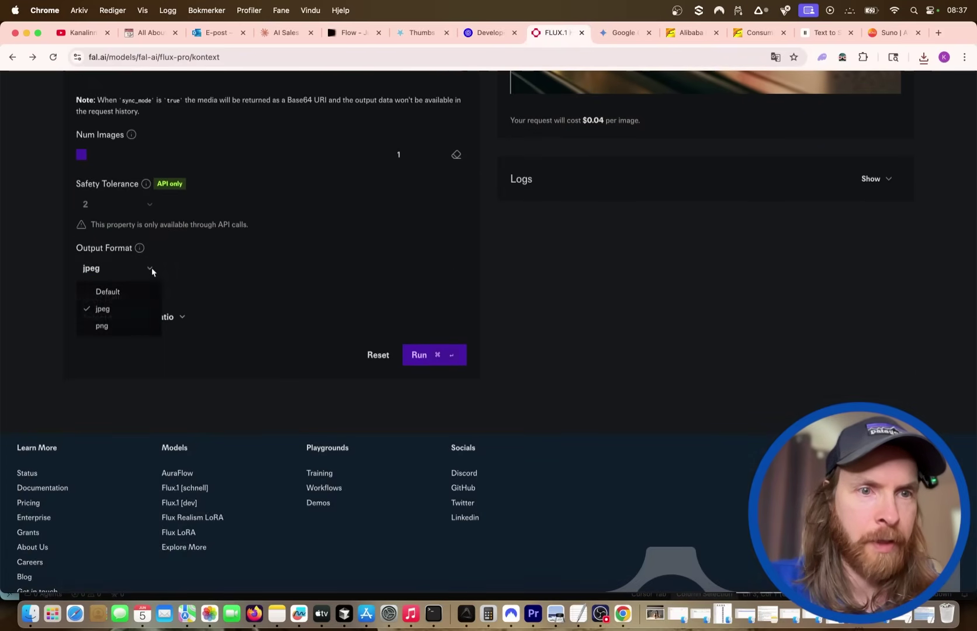
pyautogui.click(110, 324)
pyautogui.click(152, 317)
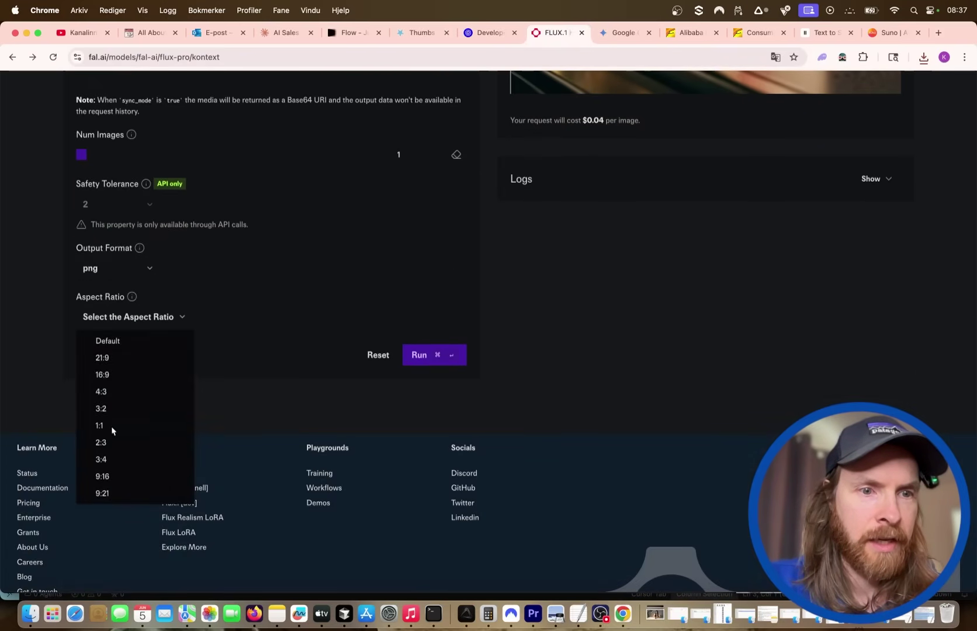
pyautogui.click(117, 377)
# Replace the prompt with "on the wall add the text "Techgirl" in neon pink, add some plants, warmer lighting" and run the edit
pyautogui.scroll(4, 273, 267)
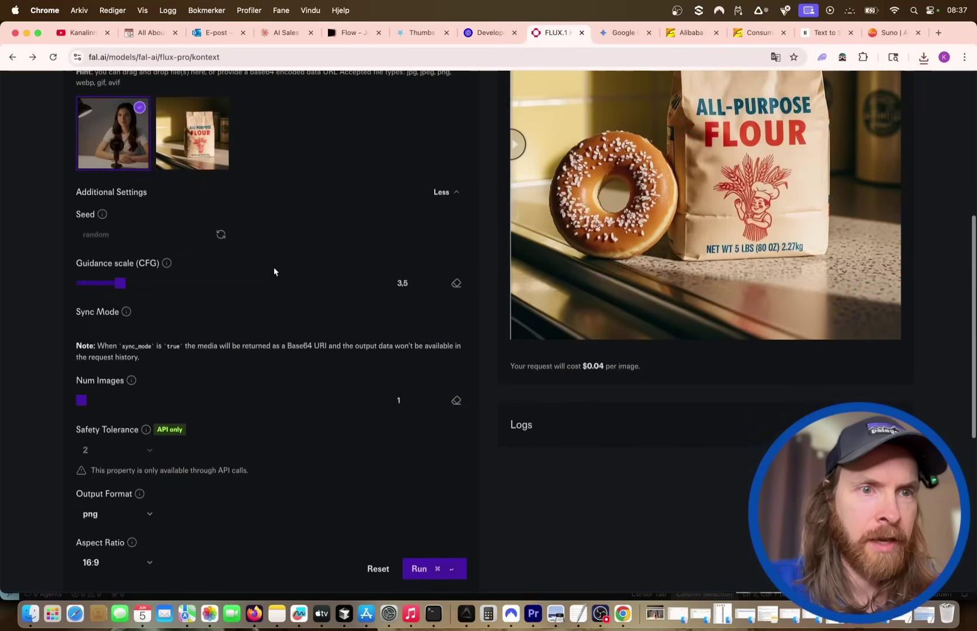
pyautogui.scroll(5, 246, 312)
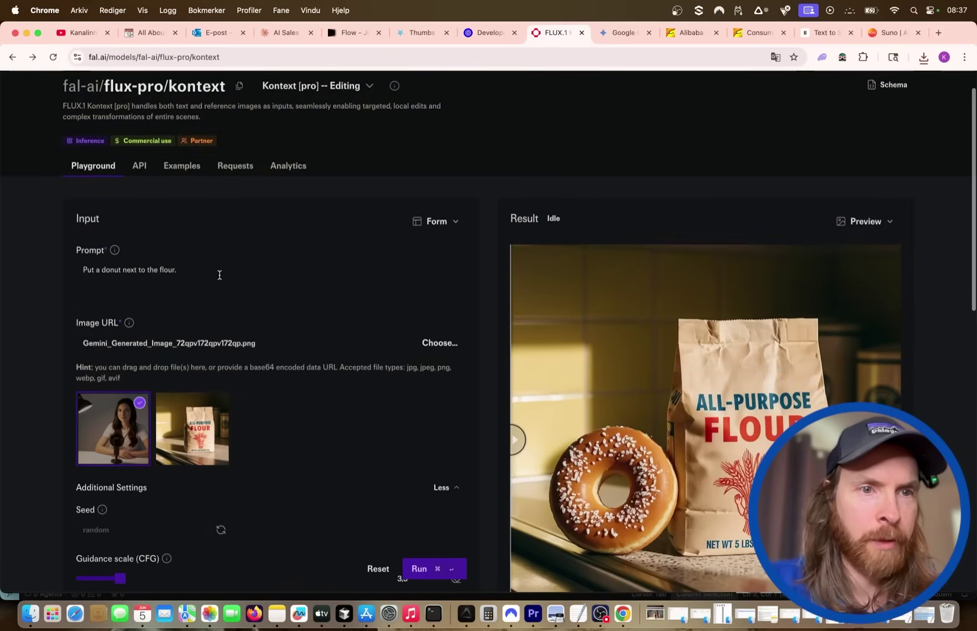
pyautogui.tripleClick(177, 270)
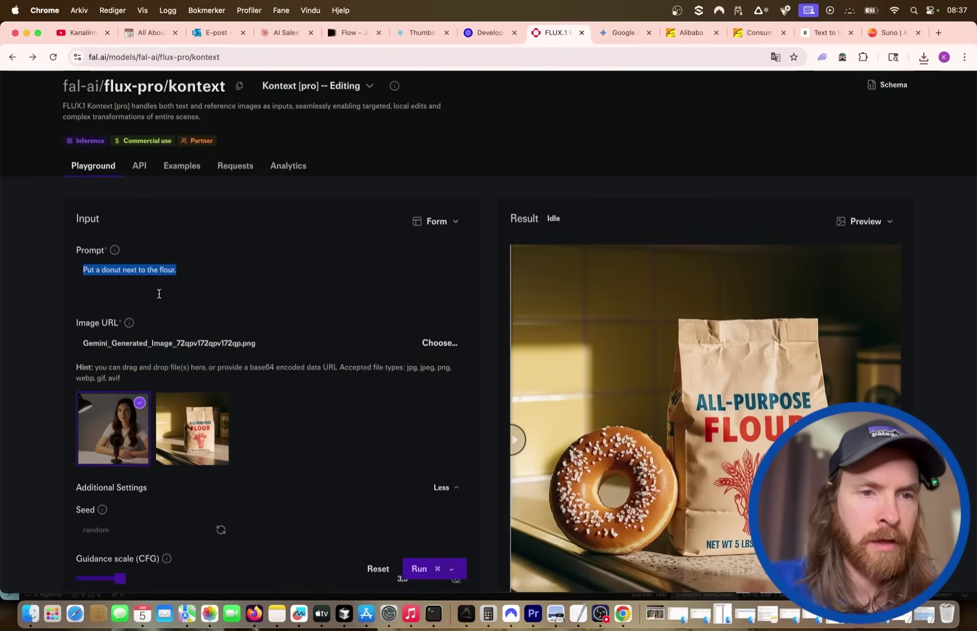
pyautogui.click(628, 33)
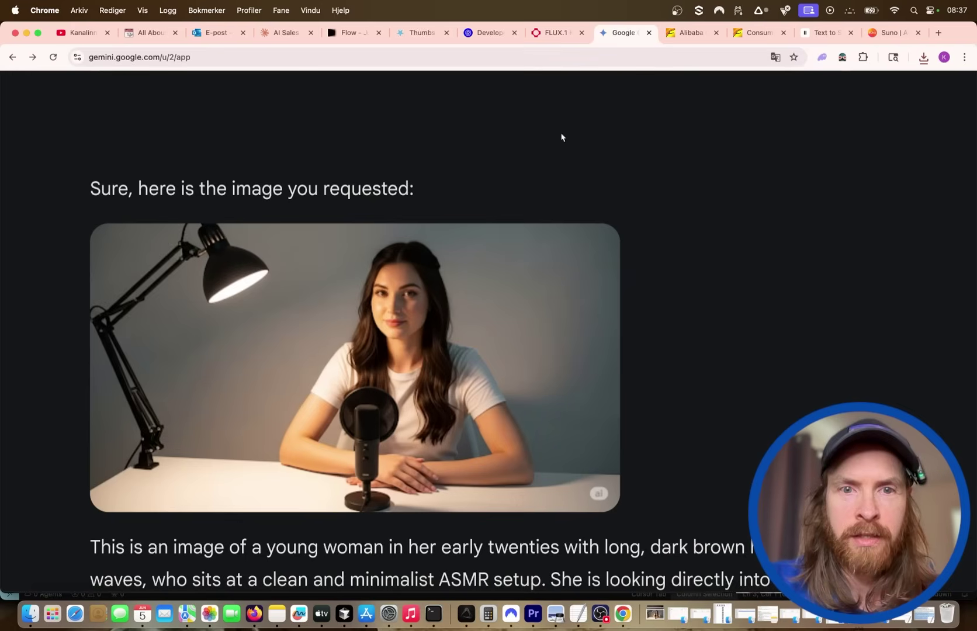
pyautogui.moveTo(510, 315)
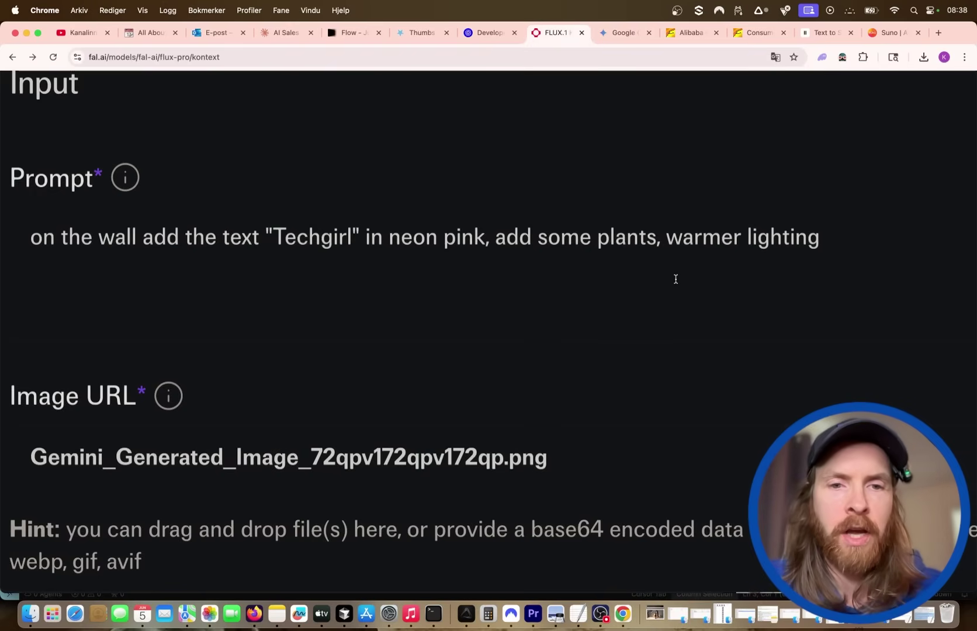
pyautogui.press('super+0')
pyautogui.scroll(-3, 455, 390)
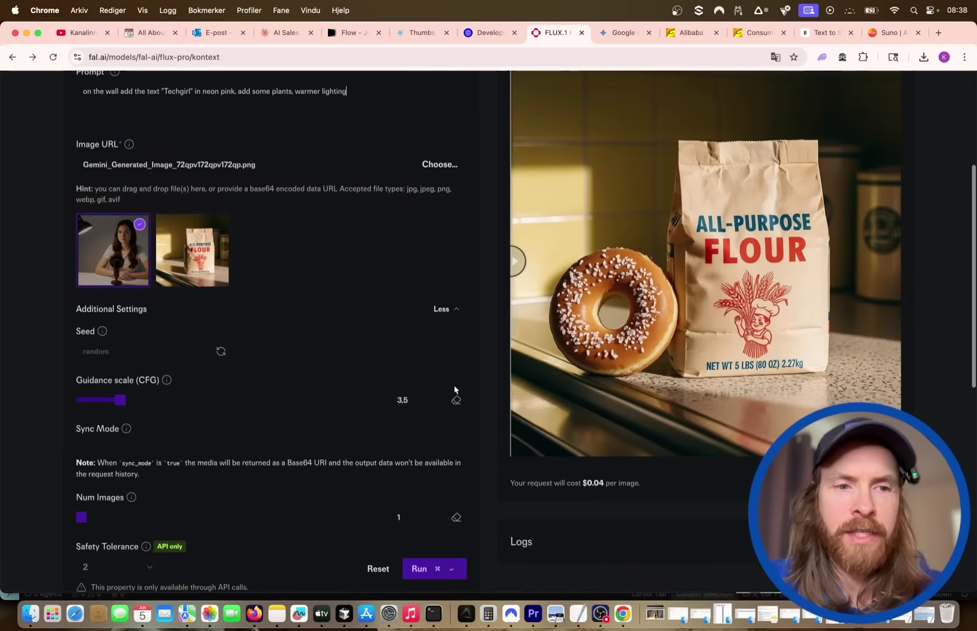
pyautogui.click(416, 564)
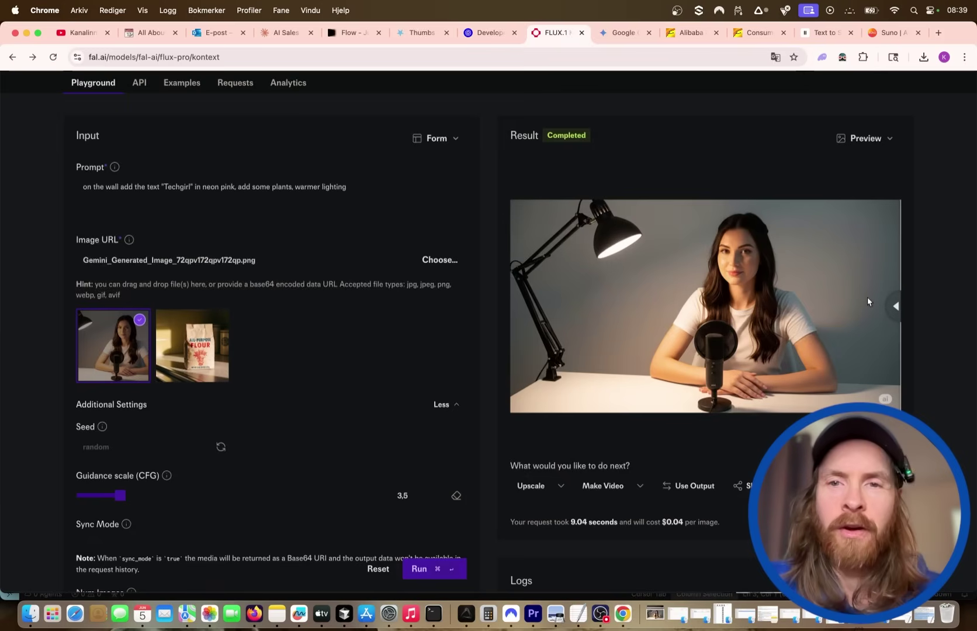
# Compare the edited image with the original using the before/after divider and review the prompt and model used
pyautogui.scroll(5, 867, 298)
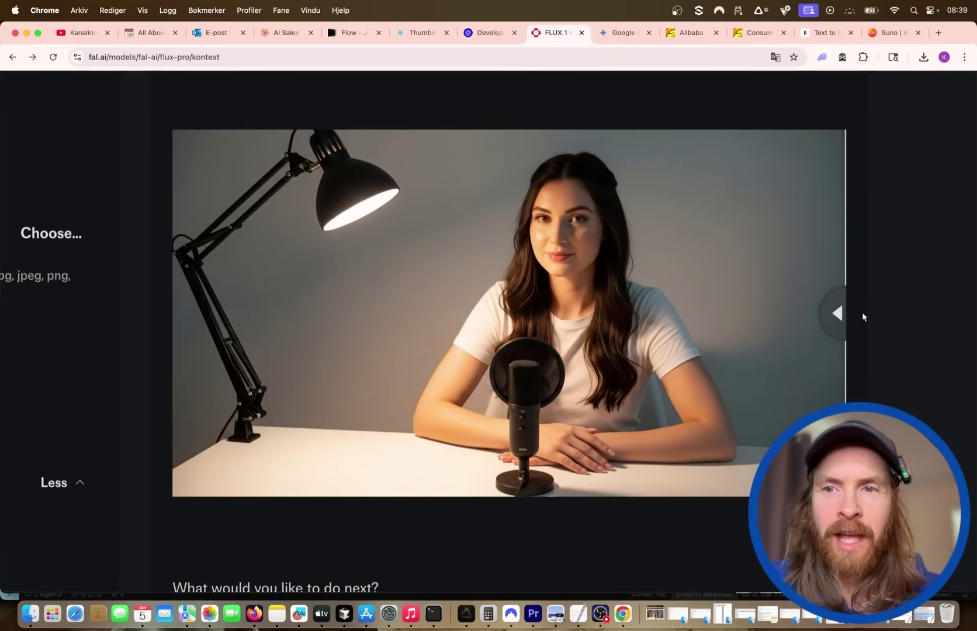
pyautogui.moveTo(861, 317); pyautogui.dragTo(42, 317)
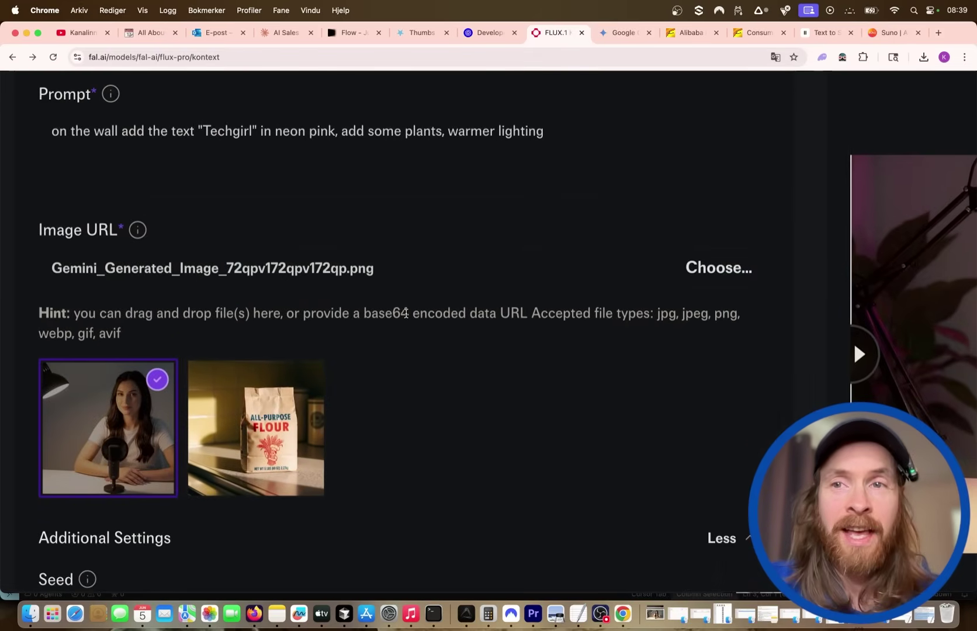
pyautogui.scroll(10, 406, 314)
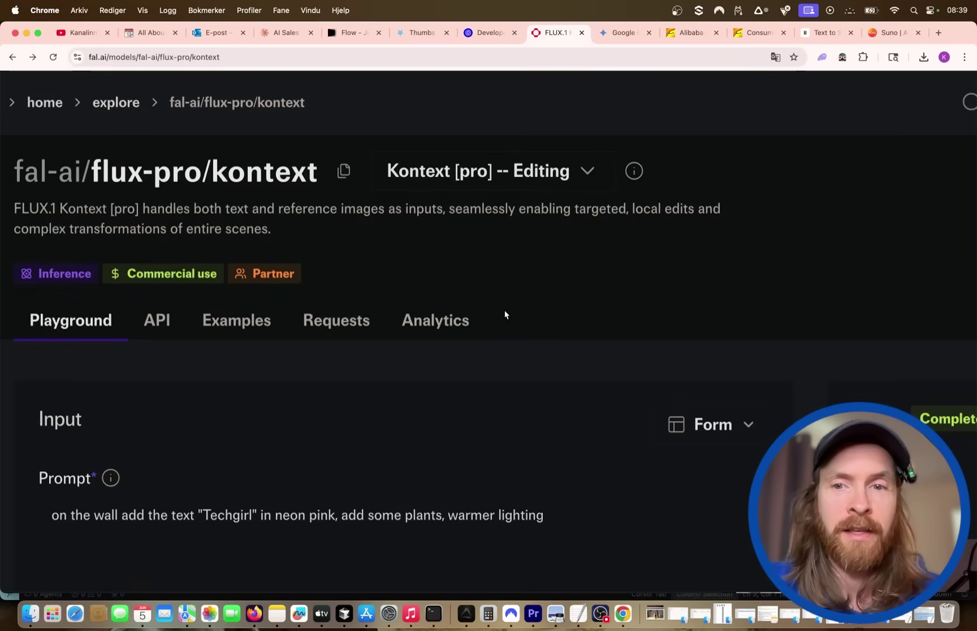
# Send the edited Techgirl image to Recraft Crisp Upscale and run the upscale
pyautogui.scroll(-5, 504, 309)
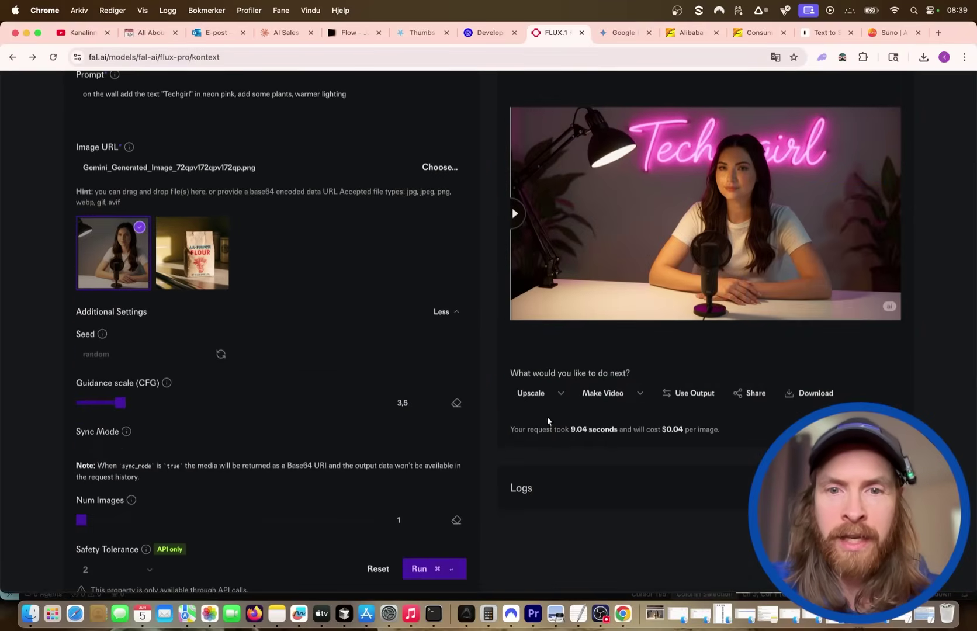
pyautogui.click(553, 396)
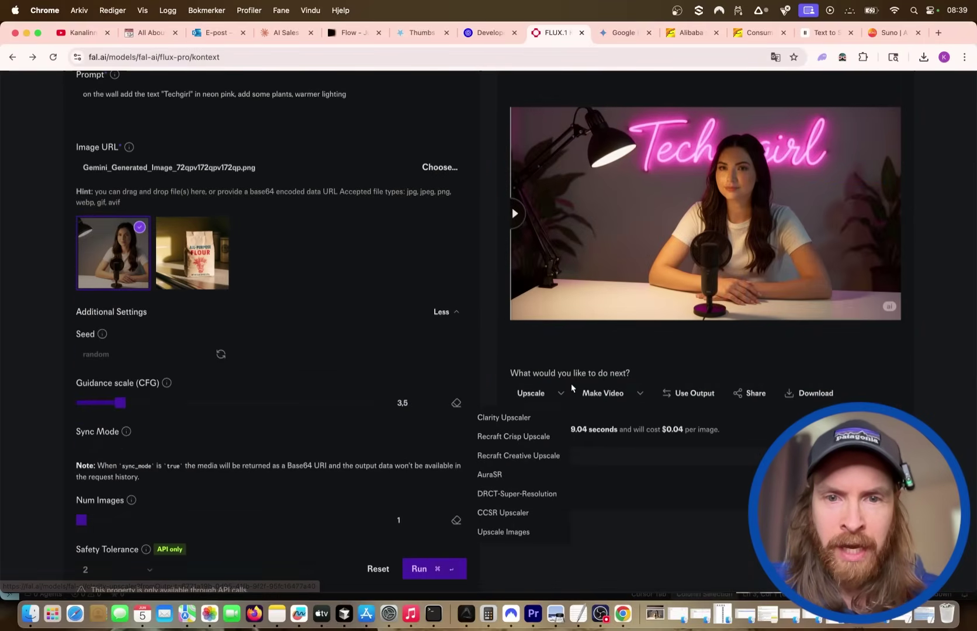
pyautogui.click(520, 437)
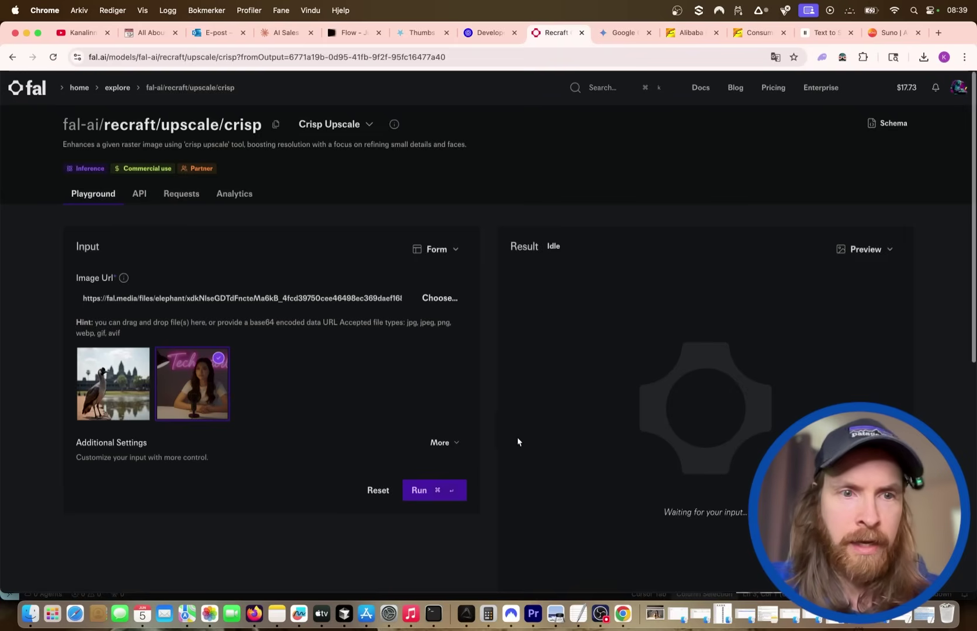
pyautogui.click(440, 444)
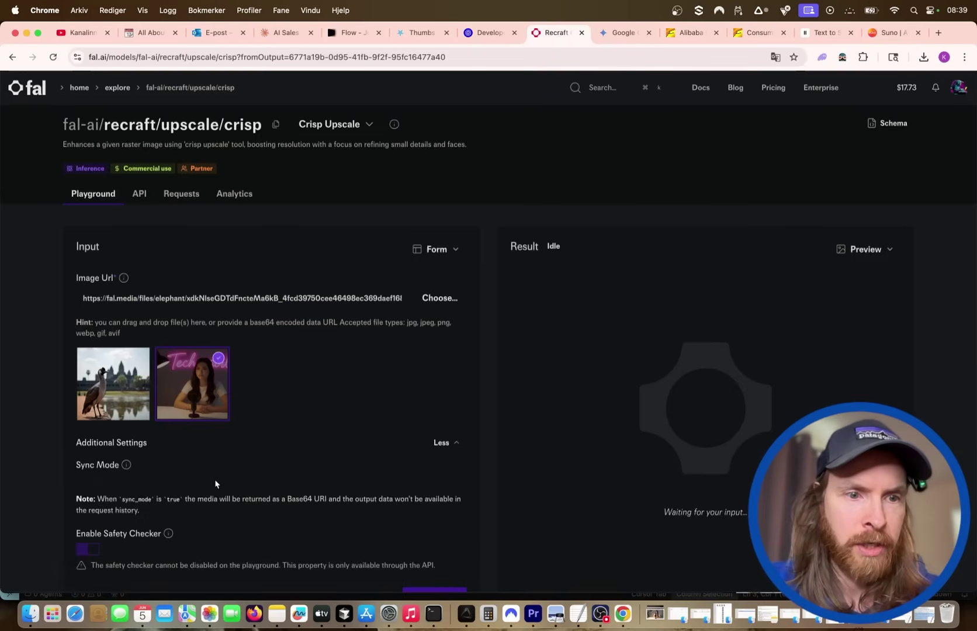
pyautogui.scroll(-6, 193, 485)
pyautogui.scroll(5, 242, 342)
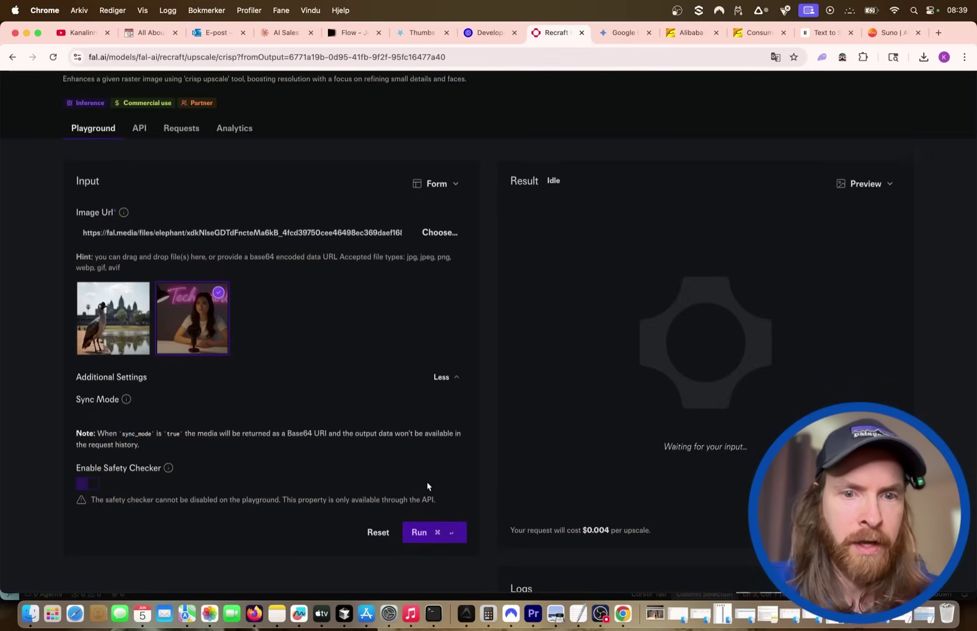
pyautogui.click(420, 532)
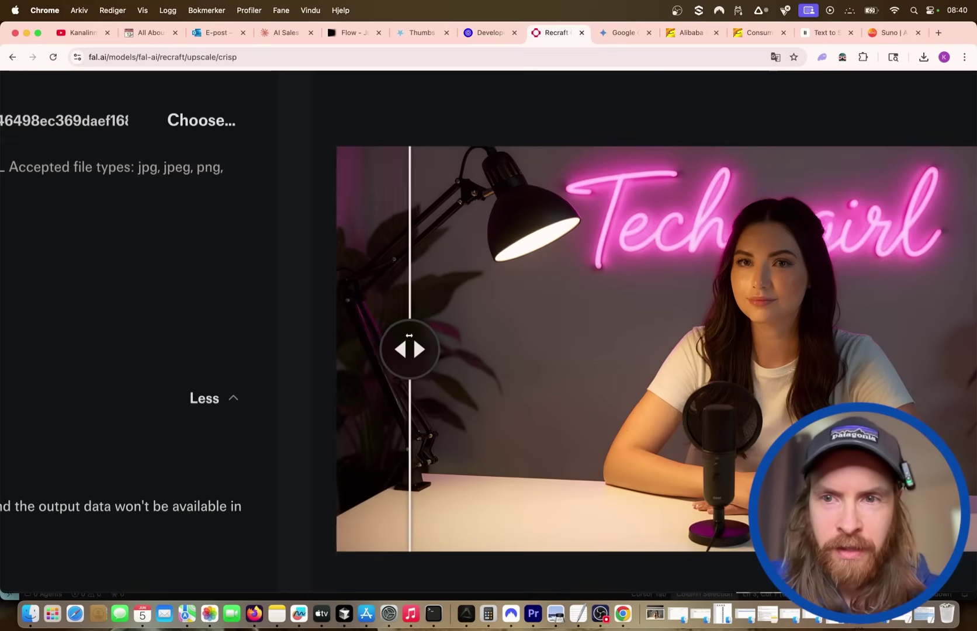
# Compare the upscaled image with its source using the before/after divider and download the upscaled result
pyautogui.moveTo(410, 349); pyautogui.dragTo(346, 344)
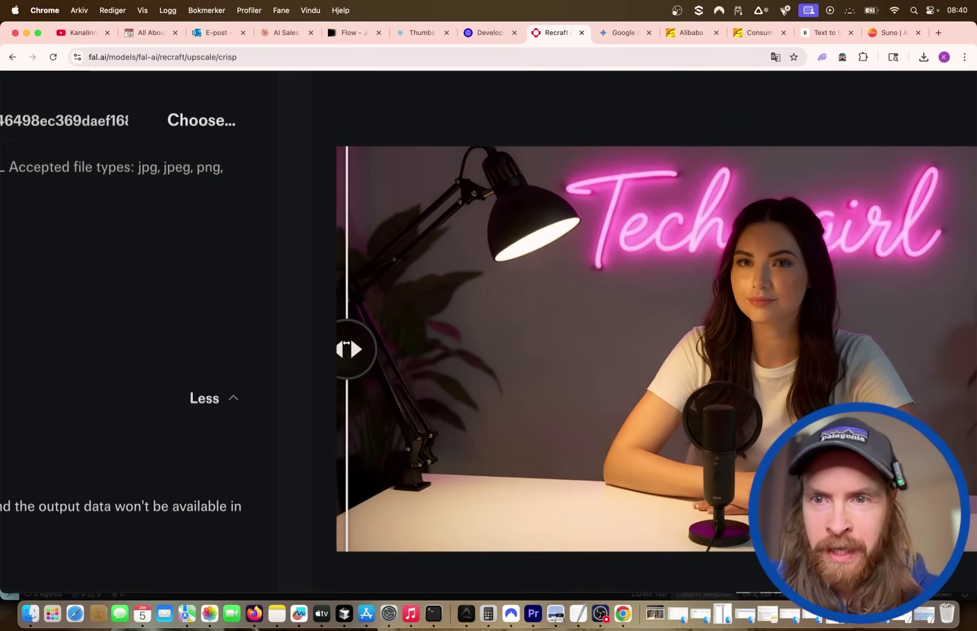
pyautogui.scroll(-5, 471, 333)
pyautogui.scroll(-2, 518, 465)
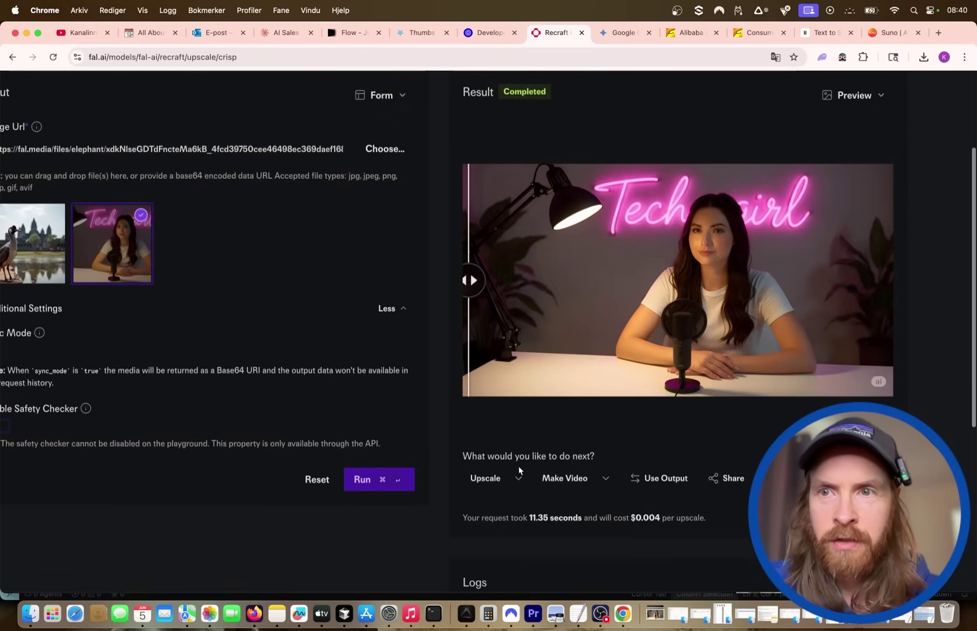
pyautogui.moveTo(466, 279); pyautogui.dragTo(458, 279)
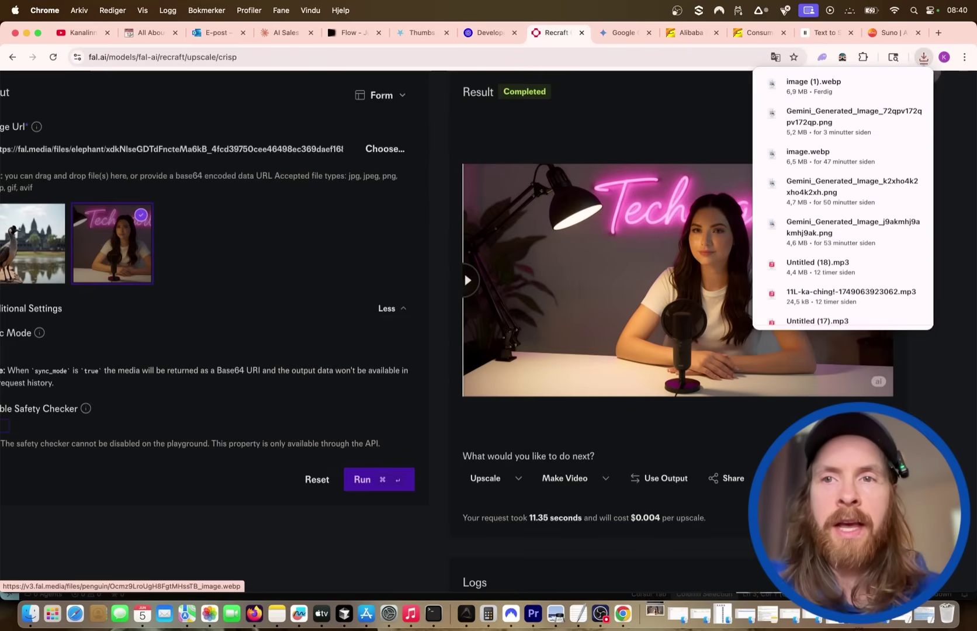
# Switch to the Flow project and upload the upscaled Techgirl image as the first ingredient in Ingredients to Video mode
pyautogui.click(349, 32)
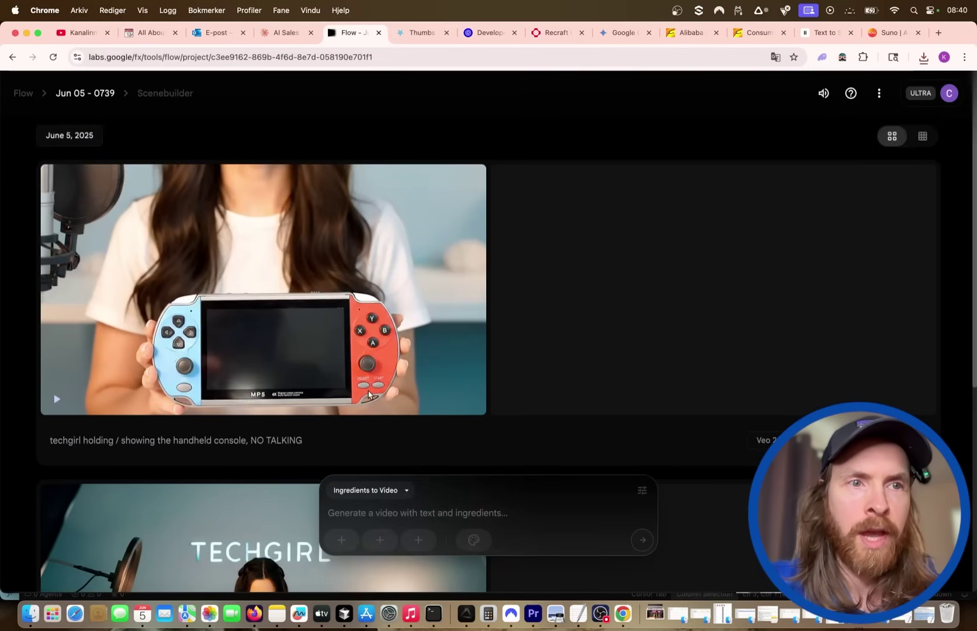
pyautogui.click(404, 490)
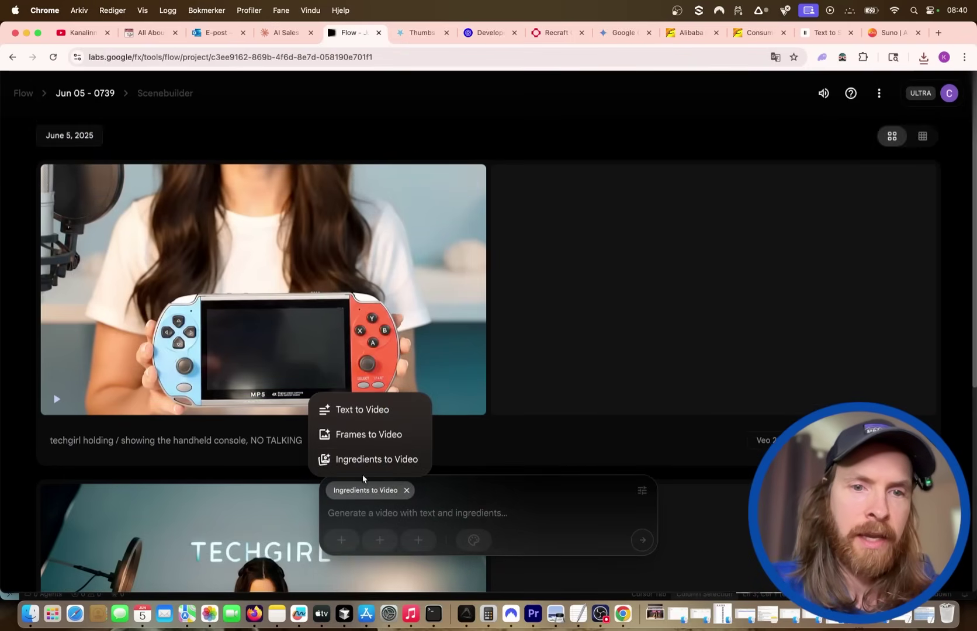
pyautogui.click(390, 460)
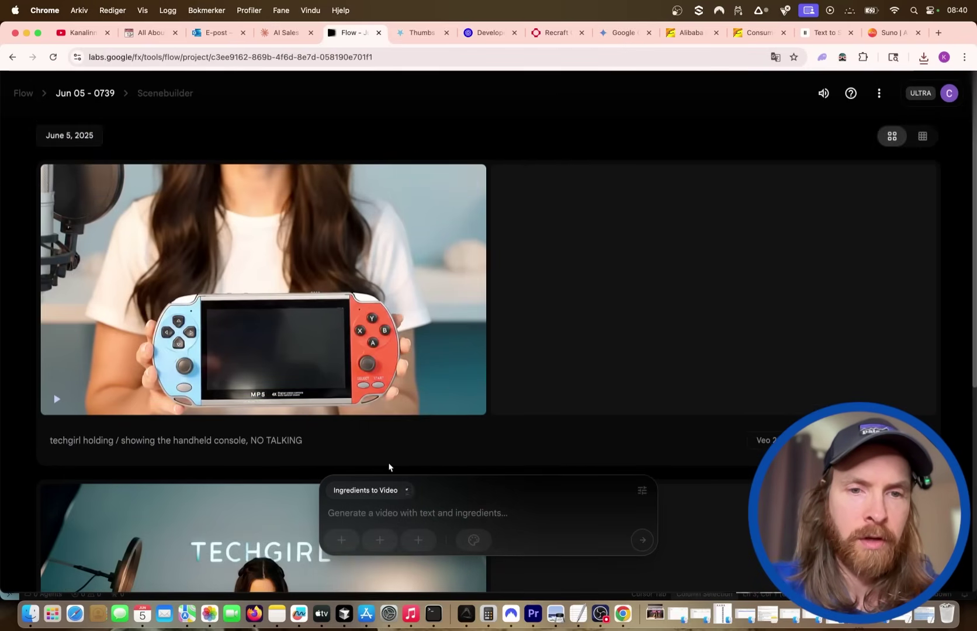
pyautogui.click(344, 544)
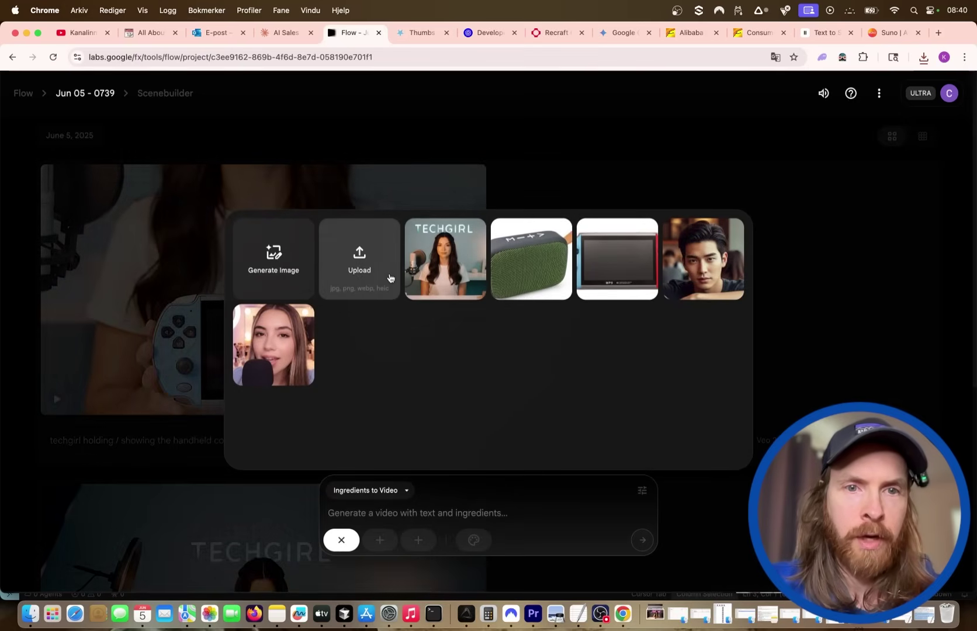
pyautogui.click(354, 270)
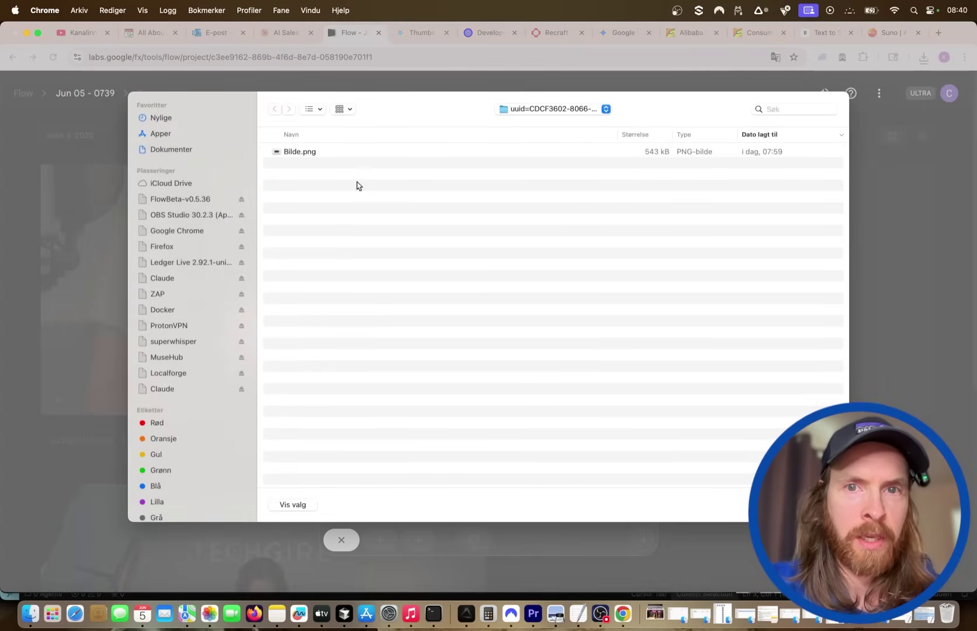
pyautogui.scroll(-2, 171, 458)
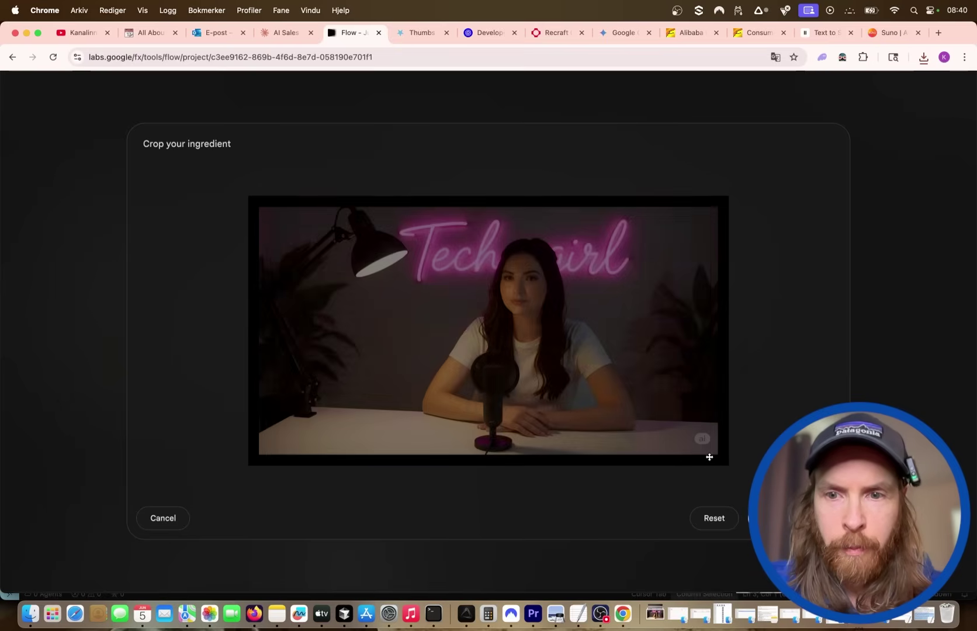
# Crop the Techgirl ingredient to leave out the black borders and the "ai" watermark, and save the crop
pyautogui.click(707, 519)
pyautogui.moveTo(710, 455); pyautogui.dragTo(694, 451)
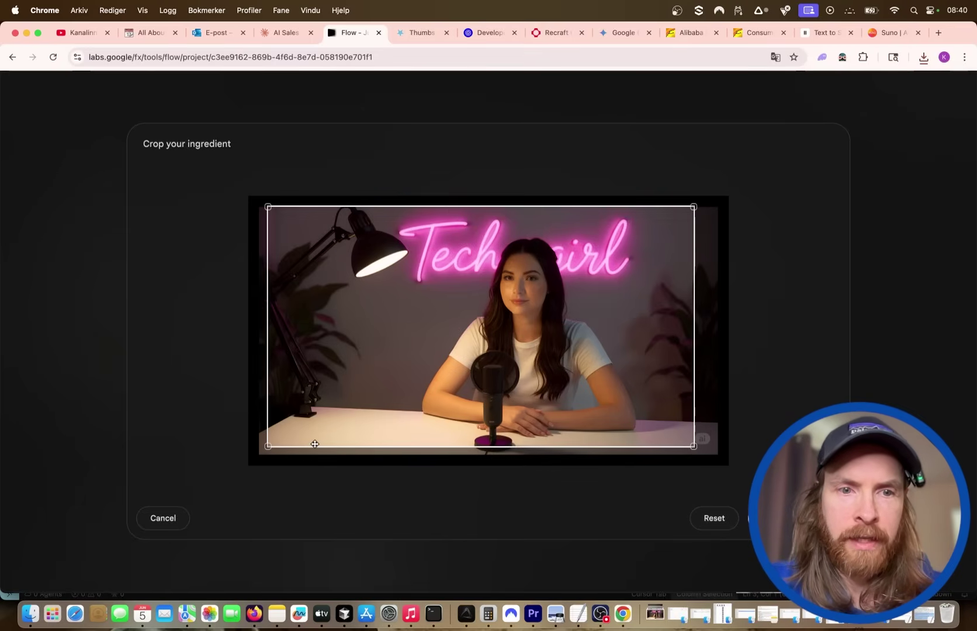
pyautogui.moveTo(267, 447); pyautogui.dragTo(287, 446)
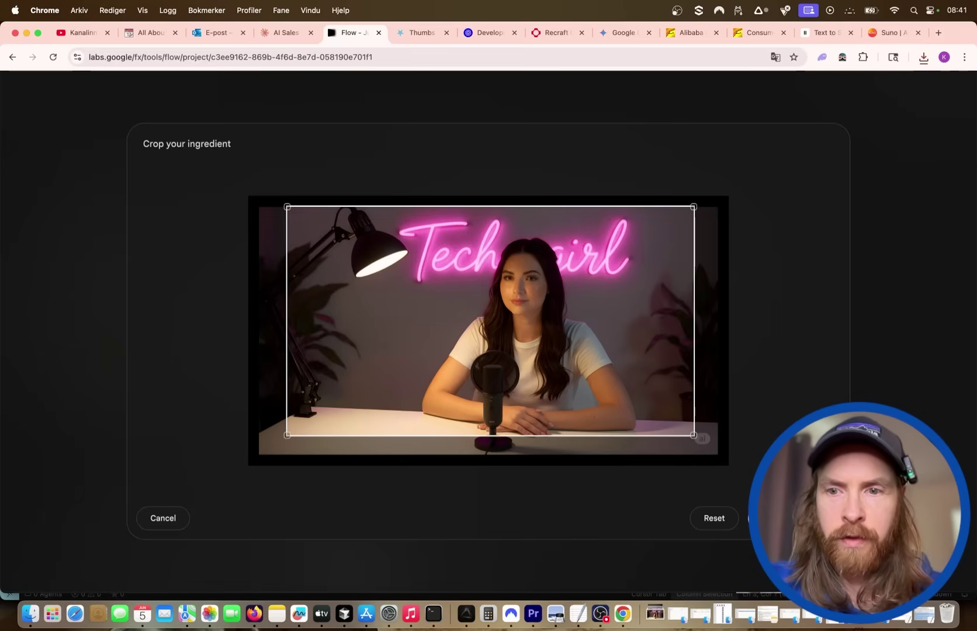
pyautogui.click(777, 519)
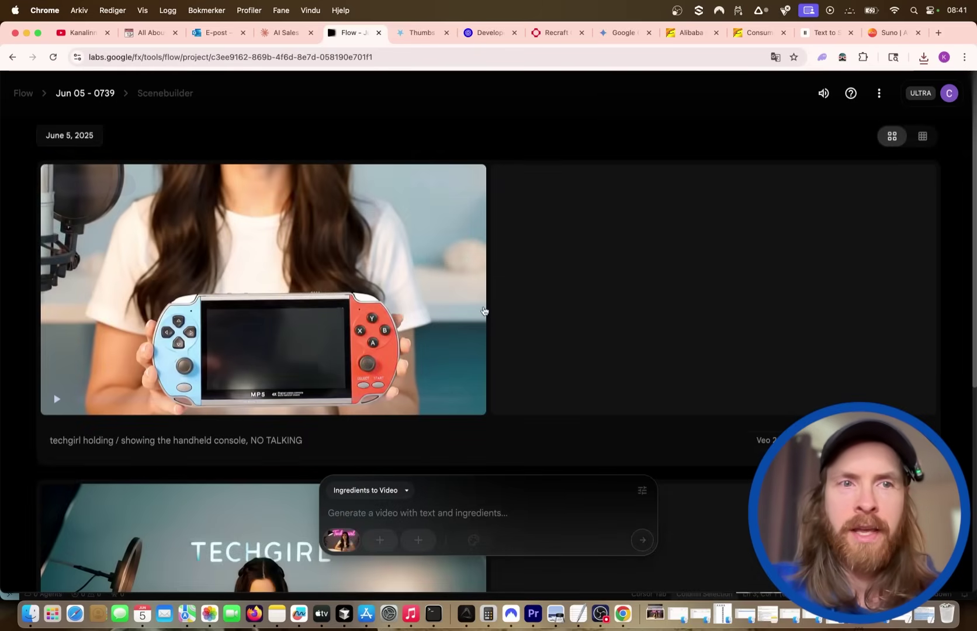
# Browse Alibaba's Consumer Electronics listings for a product to review and open the pink cat-ear STN-28 headphones page
pyautogui.click(757, 38)
pyautogui.scroll(-7, 257, 355)
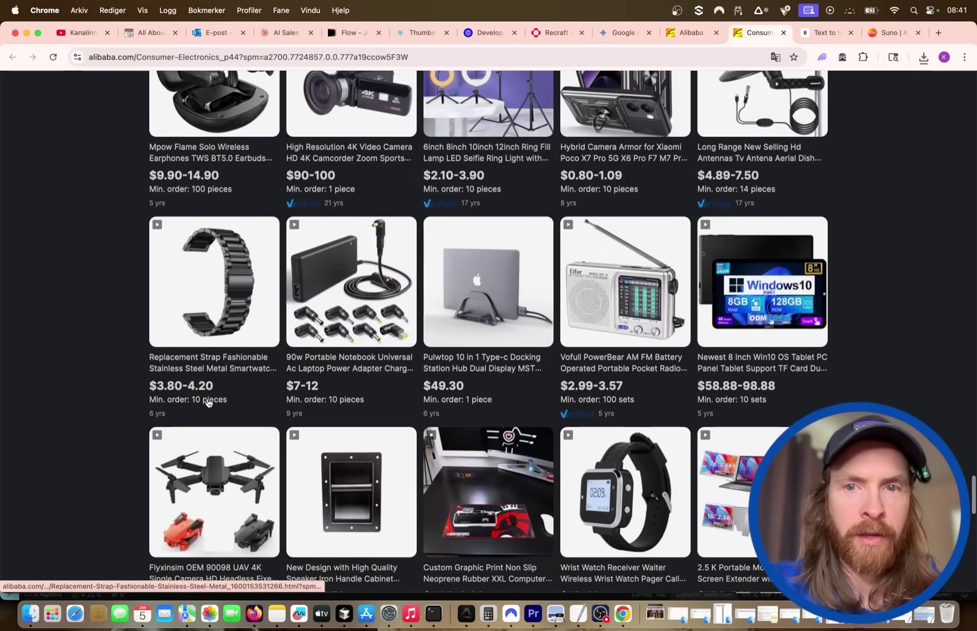
pyautogui.scroll(-6, 282, 400)
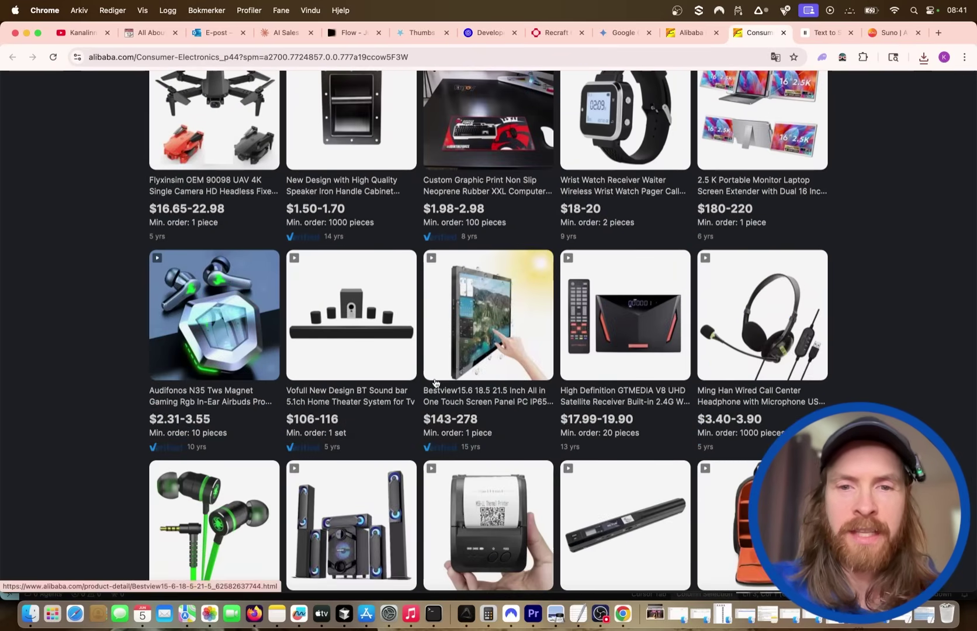
pyautogui.scroll(-5, 435, 383)
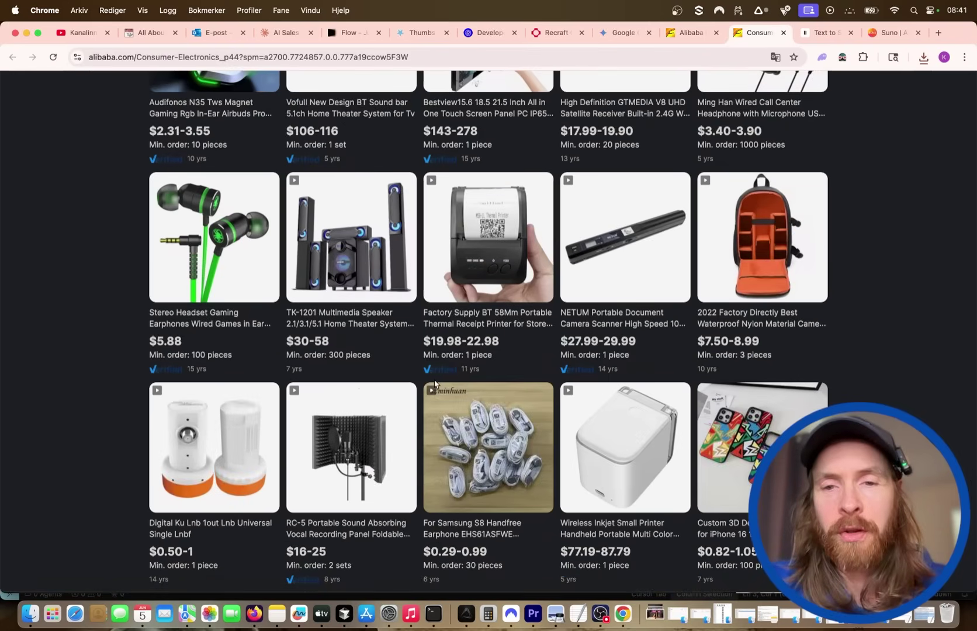
pyautogui.scroll(-8, 434, 383)
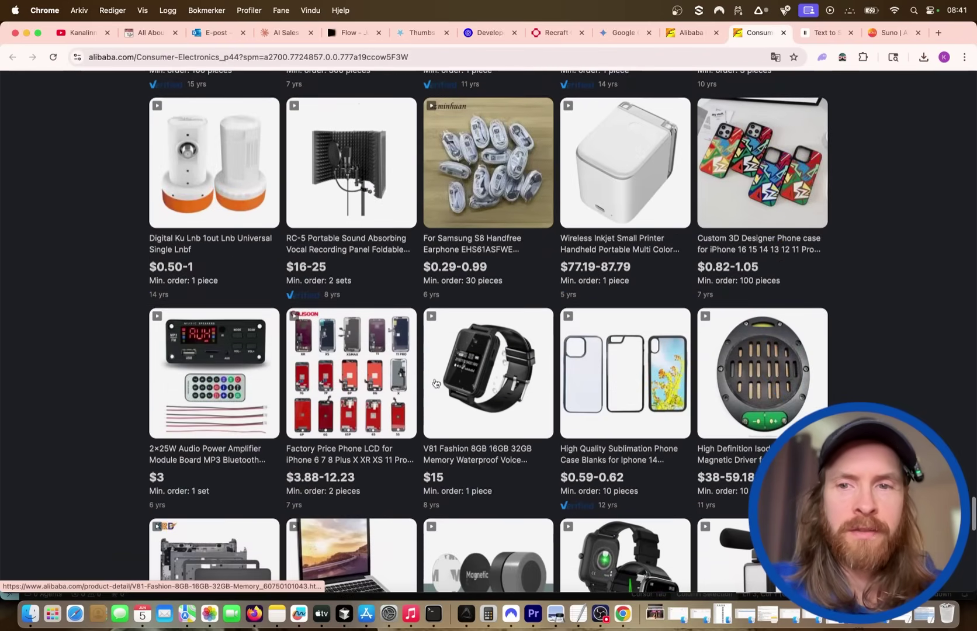
pyautogui.scroll(-3, 435, 383)
pyautogui.scroll(-6, 434, 383)
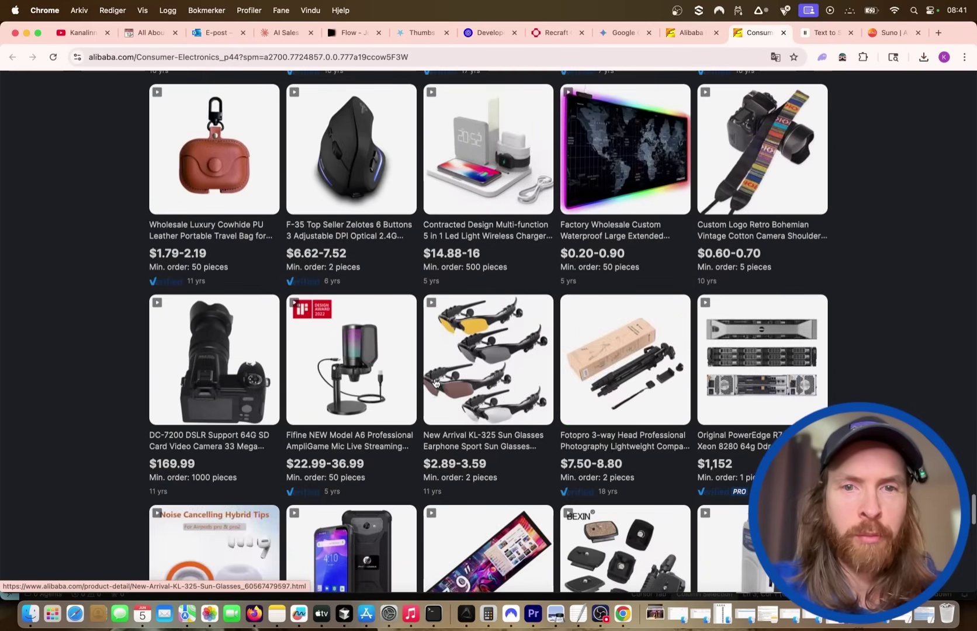
pyautogui.scroll(-7, 434, 383)
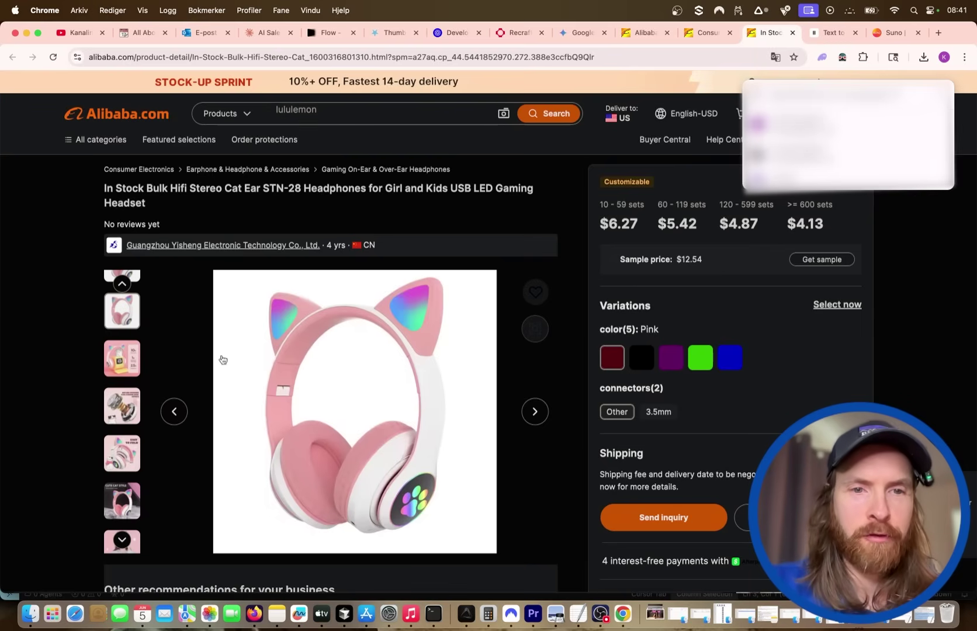
# Enlarge the pink cat-ear headphones photo and capture a screenshot of just the product image
pyautogui.click(367, 368)
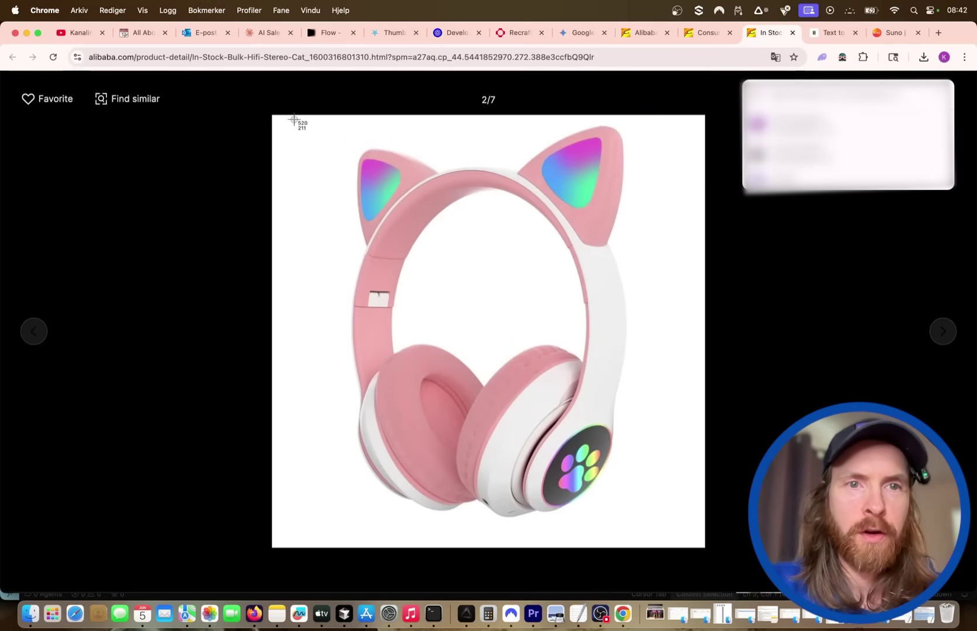
pyautogui.moveTo(287, 119); pyautogui.dragTo(697, 542)
pyautogui.click(893, 543)
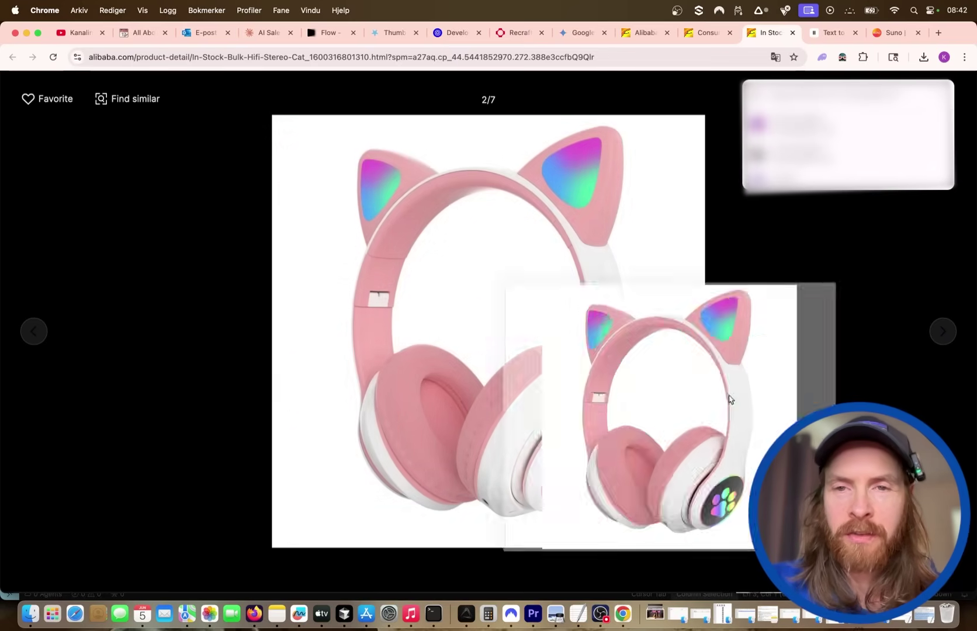
pyautogui.rightClick(514, 295)
pyautogui.click(540, 343)
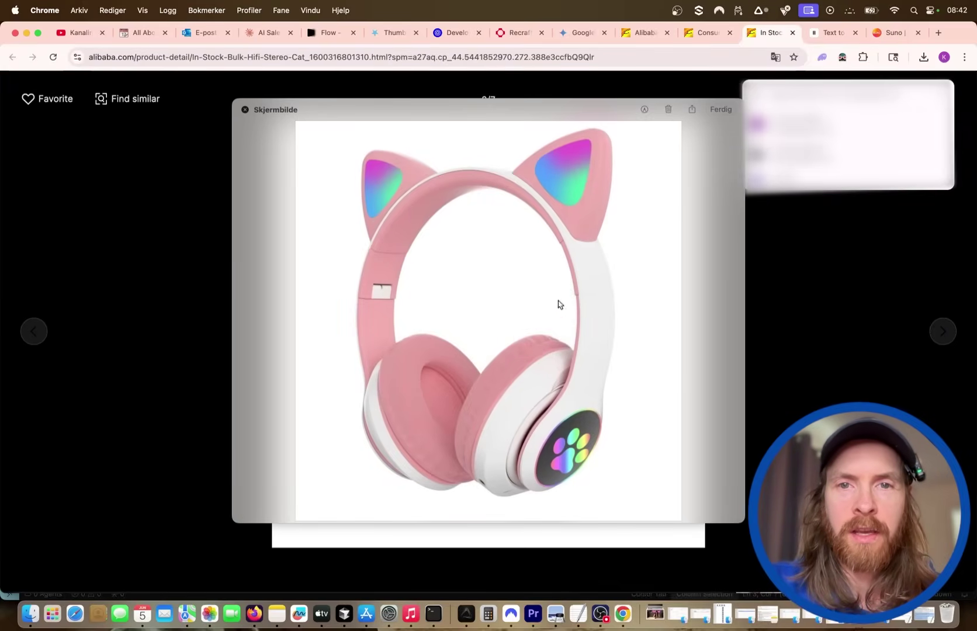
pyautogui.click(444, 260)
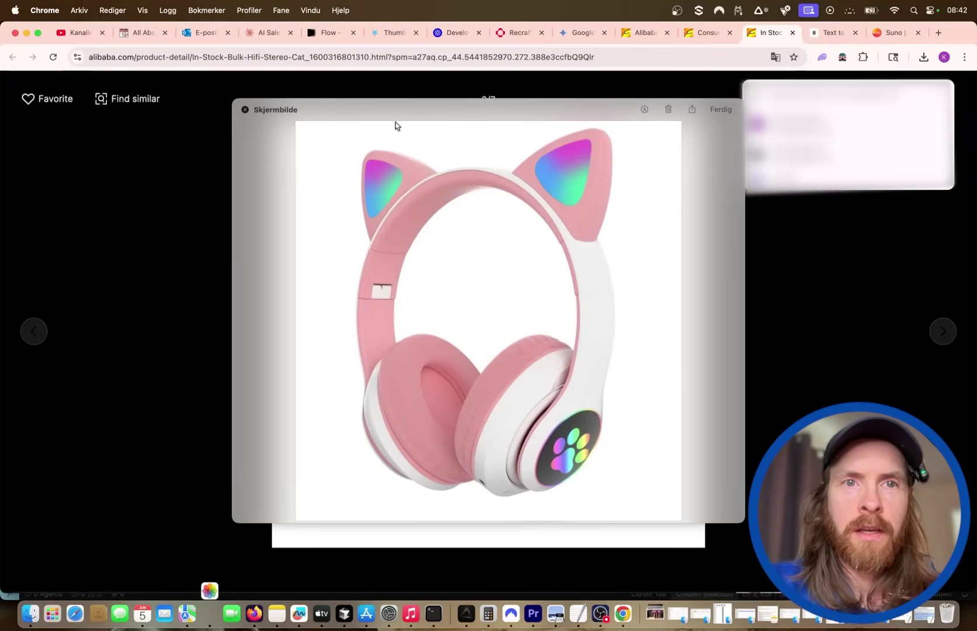
# Return to Flow, close the screenshot preview and add the headphones image as the second video ingredient
pyautogui.click(329, 38)
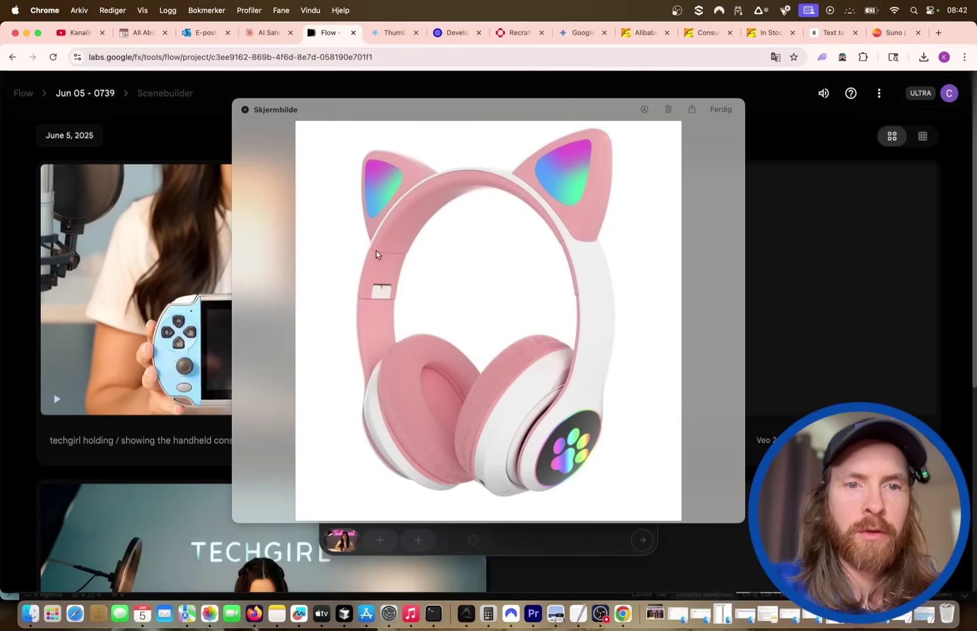
pyautogui.click(719, 110)
pyautogui.click(380, 540)
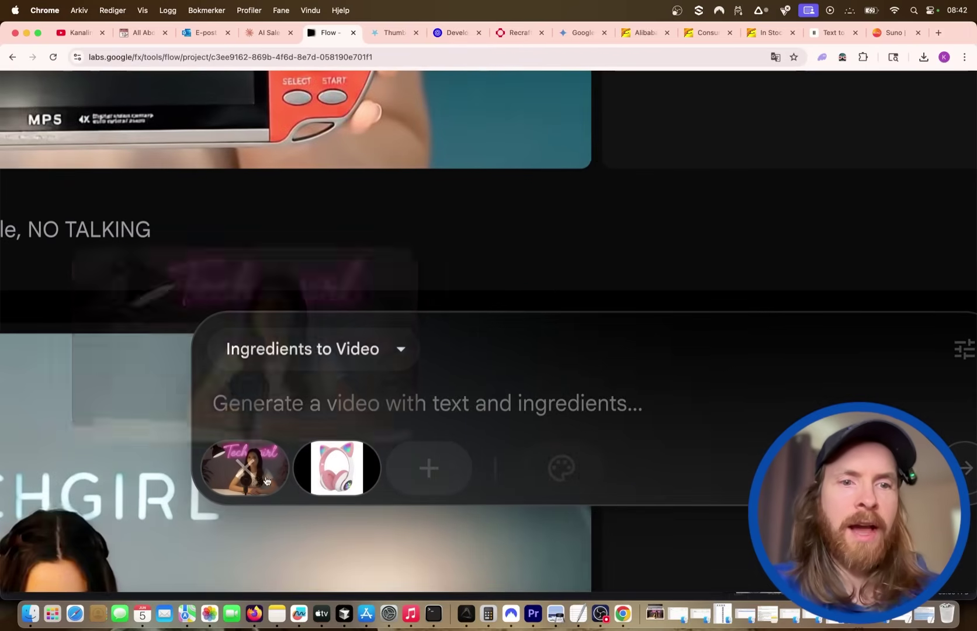
# Enter the prompt "techgirl holding / showing / trying the headphones, NO TALKING" and select the Veo 2 - Quality model
pyautogui.moveTo(245, 476)
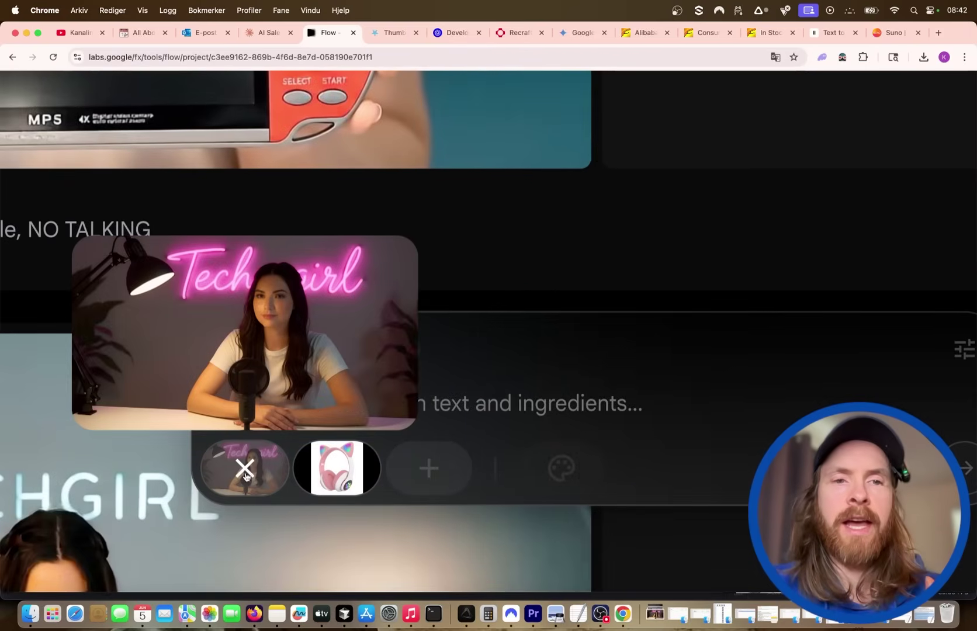
pyautogui.moveTo(338, 482)
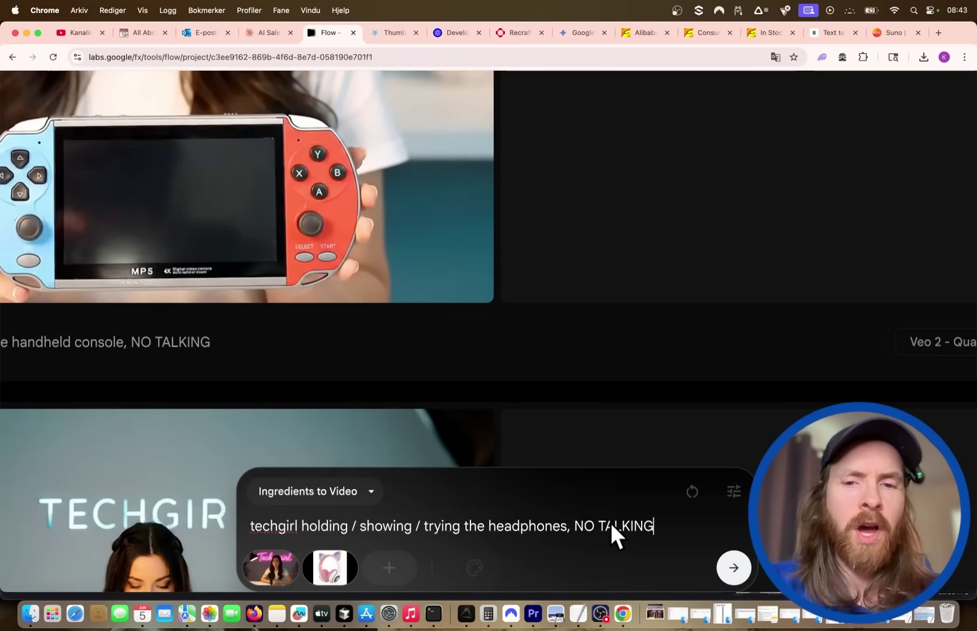
pyautogui.click(734, 491)
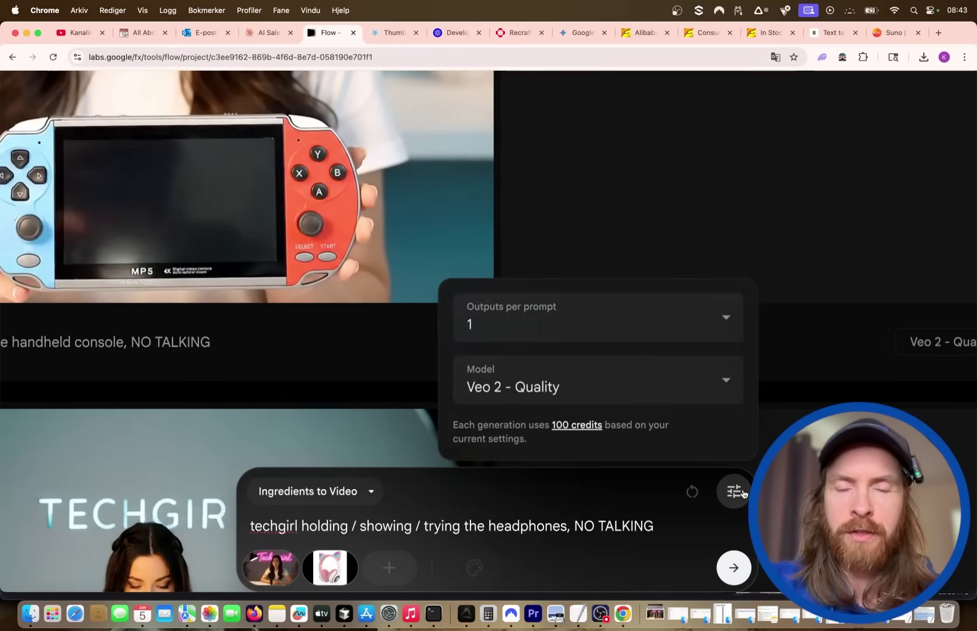
pyautogui.click(700, 397)
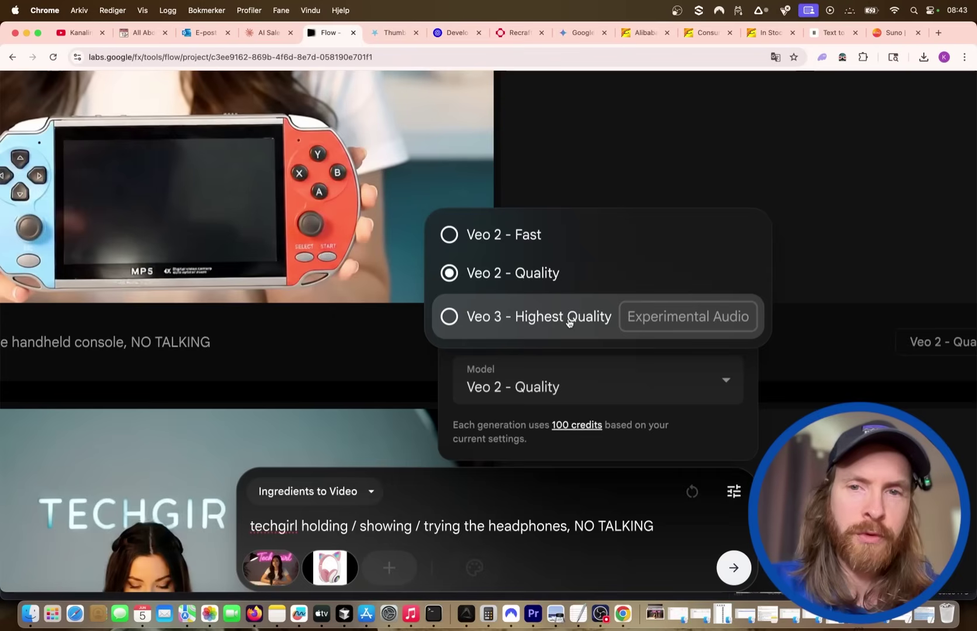
pyautogui.click(502, 272)
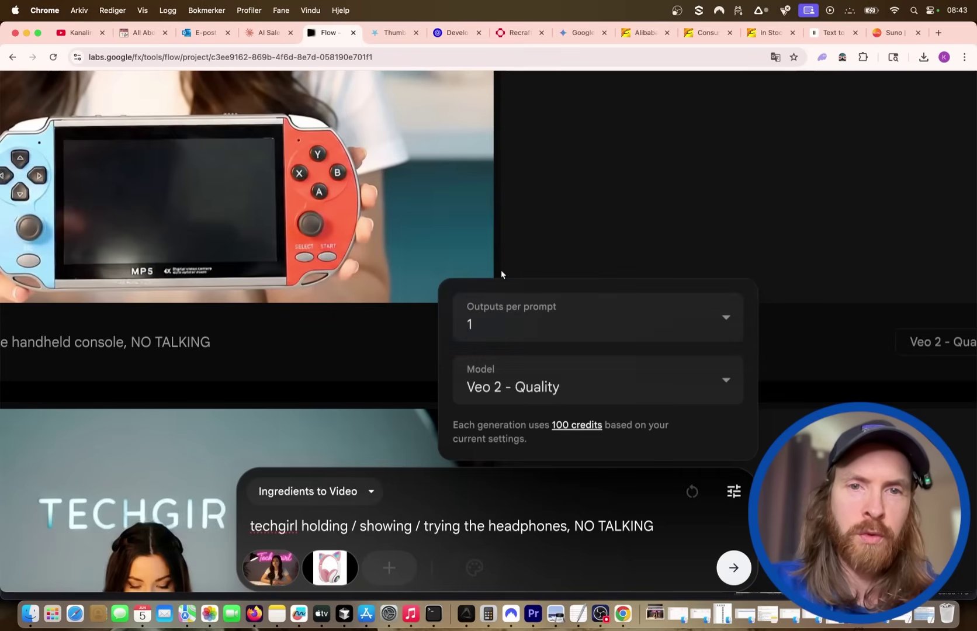
# Generate the headphones video from the two ingredients and the entered prompt
pyautogui.click(734, 568)
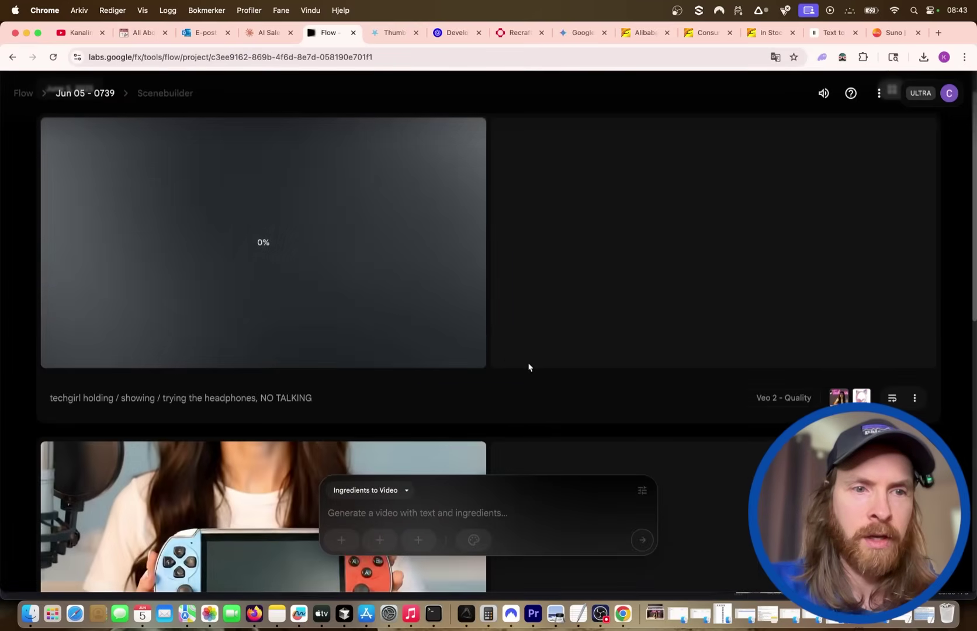
pyautogui.scroll(2, 528, 366)
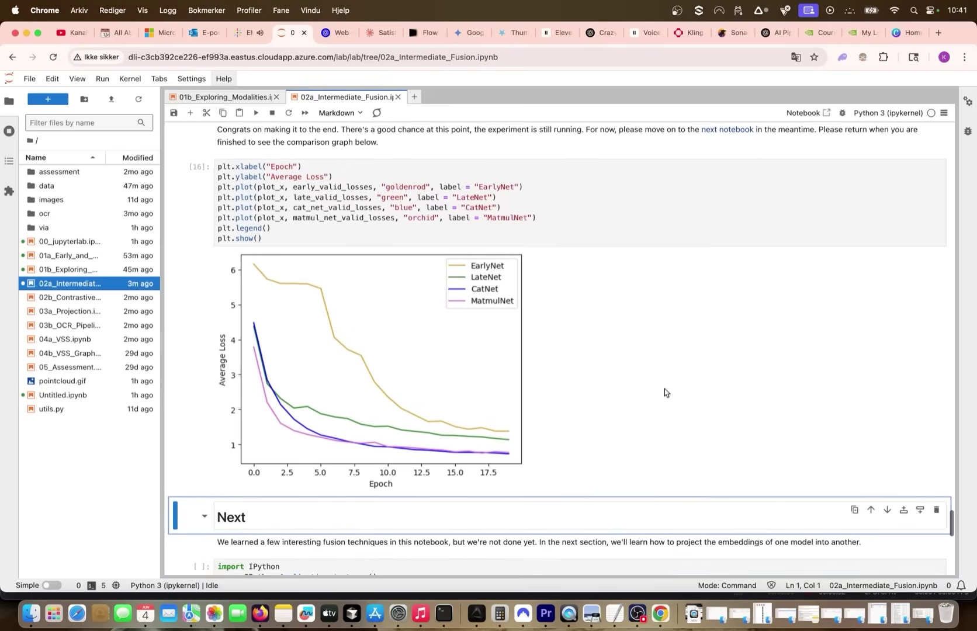
pyautogui.scroll(-5, 664, 392)
pyautogui.scroll(5, 664, 392)
pyautogui.scroll(3, 664, 392)
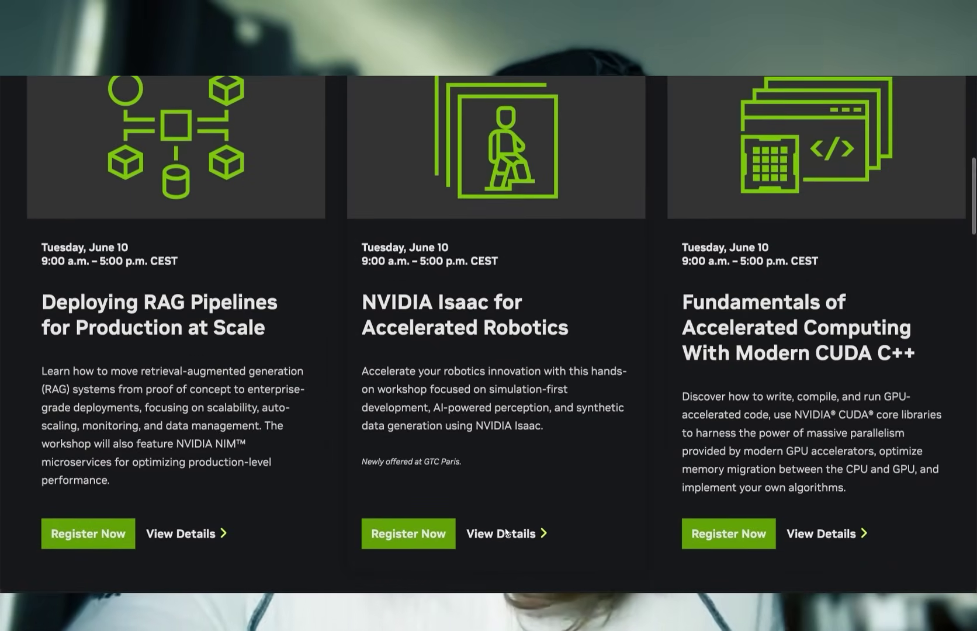
# View the details of the NVIDIA Isaac for Accelerated Robotics workshop and of the Building Digital Twins for Physical AI workshop
pyautogui.click(505, 533)
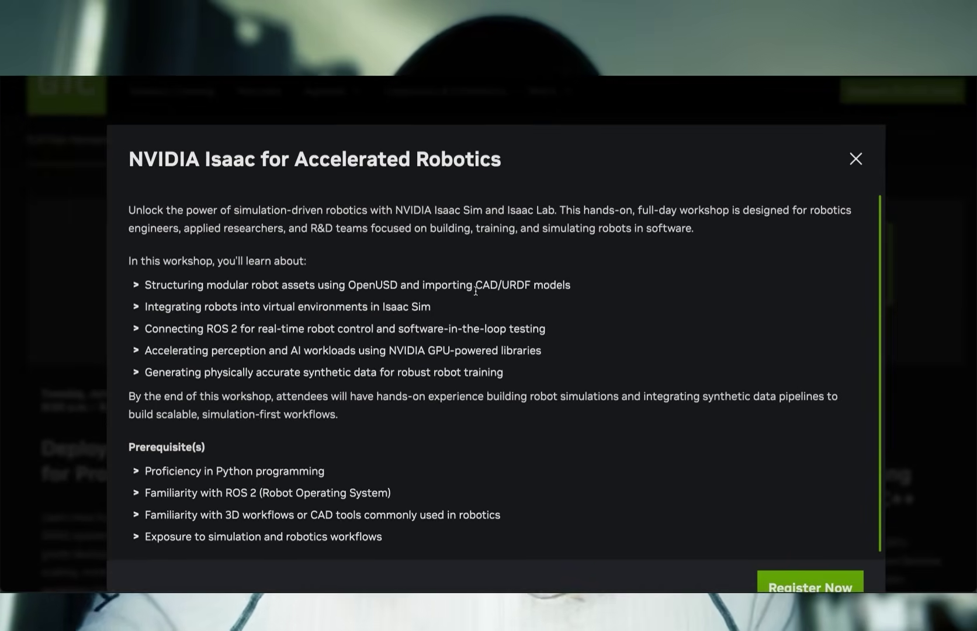
pyautogui.press('Escape')
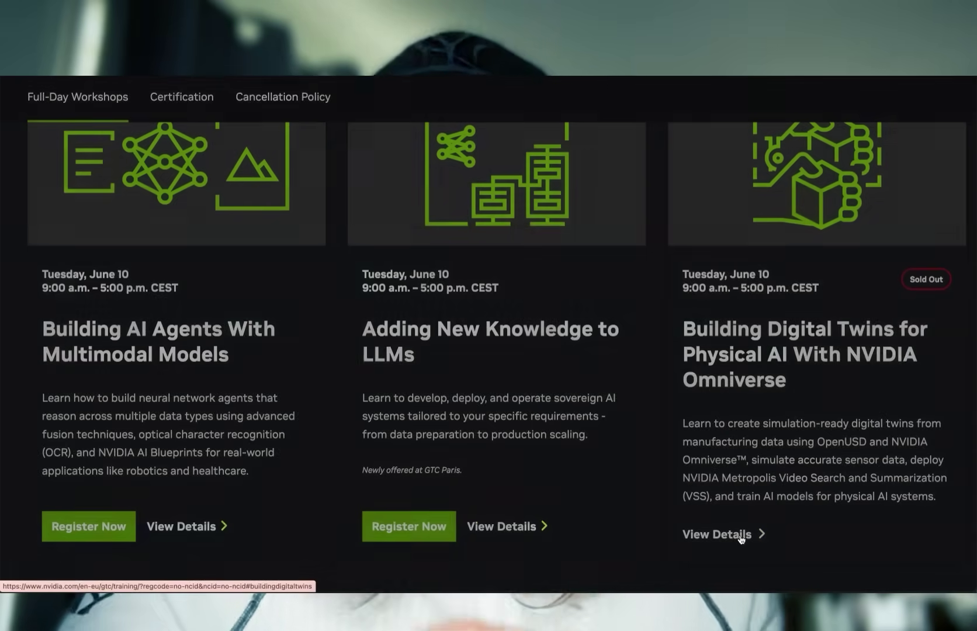
pyautogui.click(740, 535)
pyautogui.scroll(-1, 515, 323)
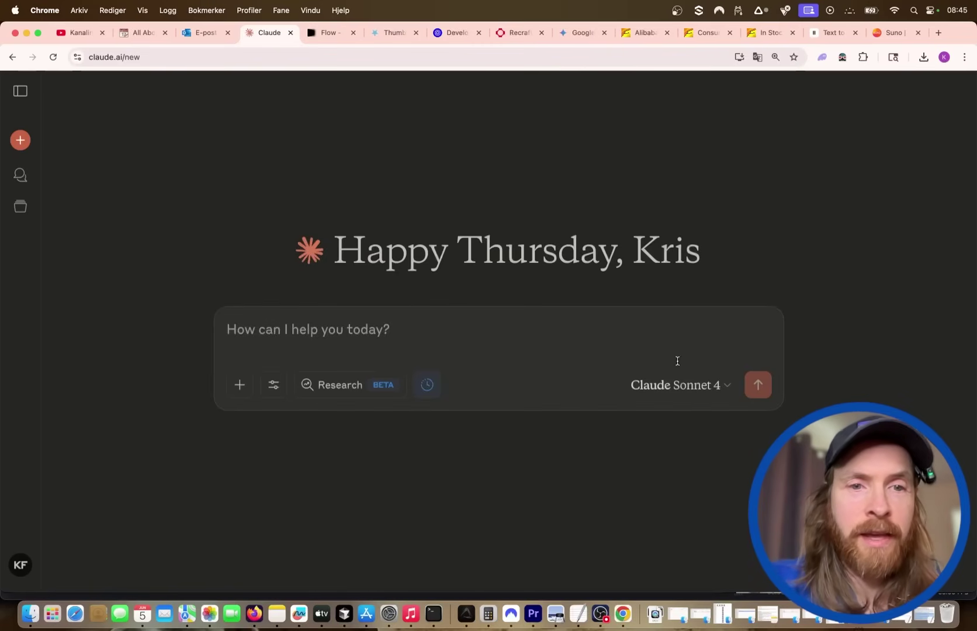
# In a new Claude chat, select the Claude Opus 4 model and attach the headphones image Bilde.png
pyautogui.click(687, 385)
pyautogui.click(607, 426)
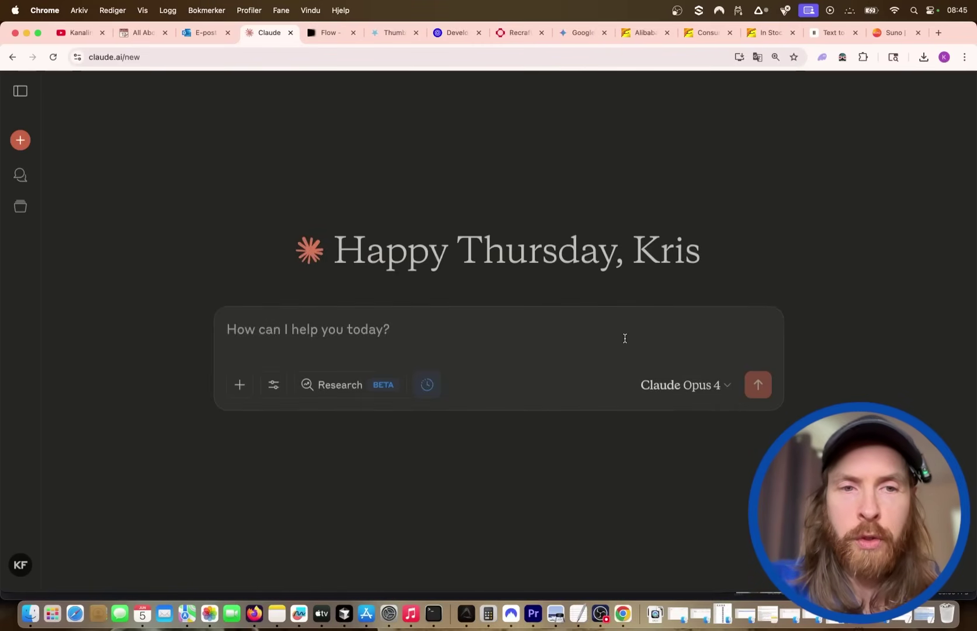
pyautogui.click(241, 385)
pyautogui.click(283, 449)
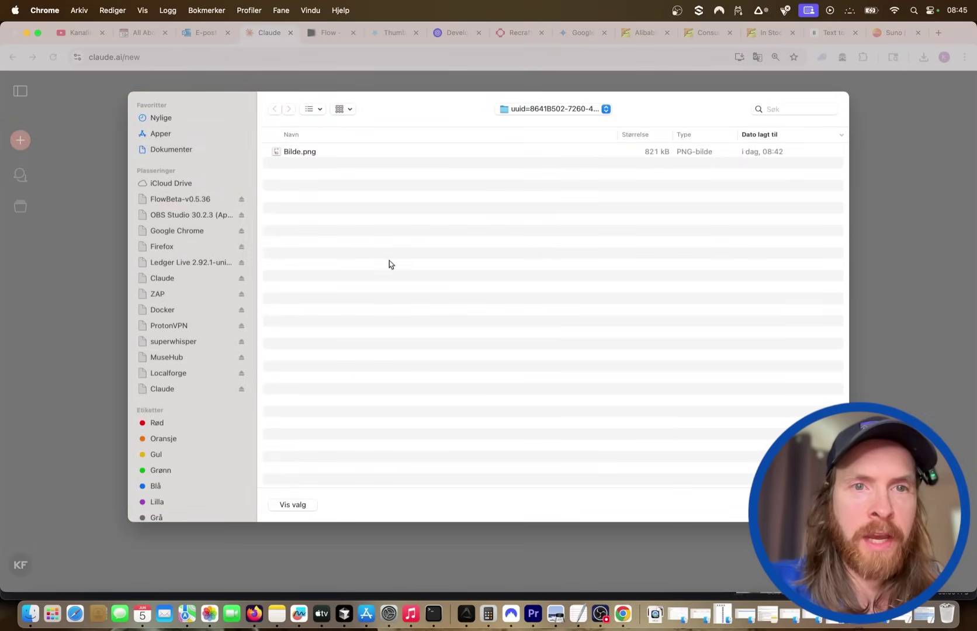
pyautogui.doubleClick(299, 152)
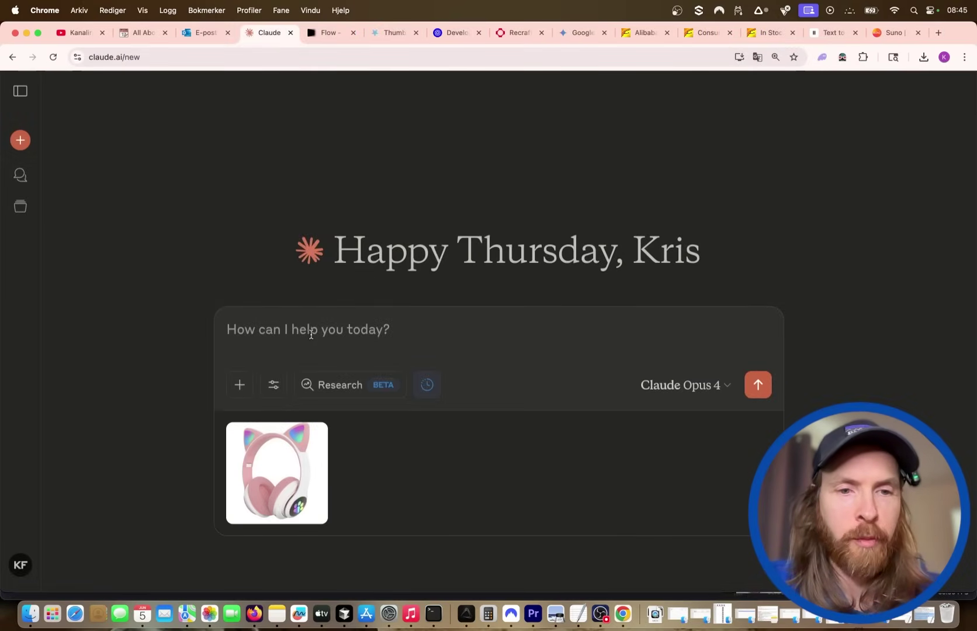
# Submit the prompt "Create a voiceover script (only spoken words) to sell these headphones in 15 seconds, mention that link is in describtion"
pyautogui.write('Create a voiceover script (only spoken words) to sell these headphones in 10 seconds, mention that link is in describtion')
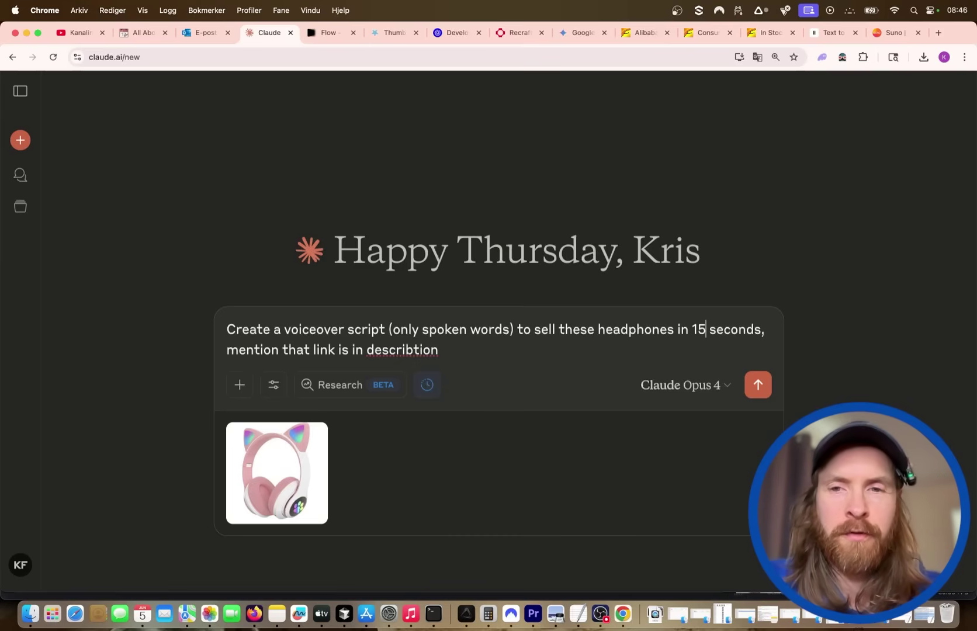
pyautogui.click(758, 388)
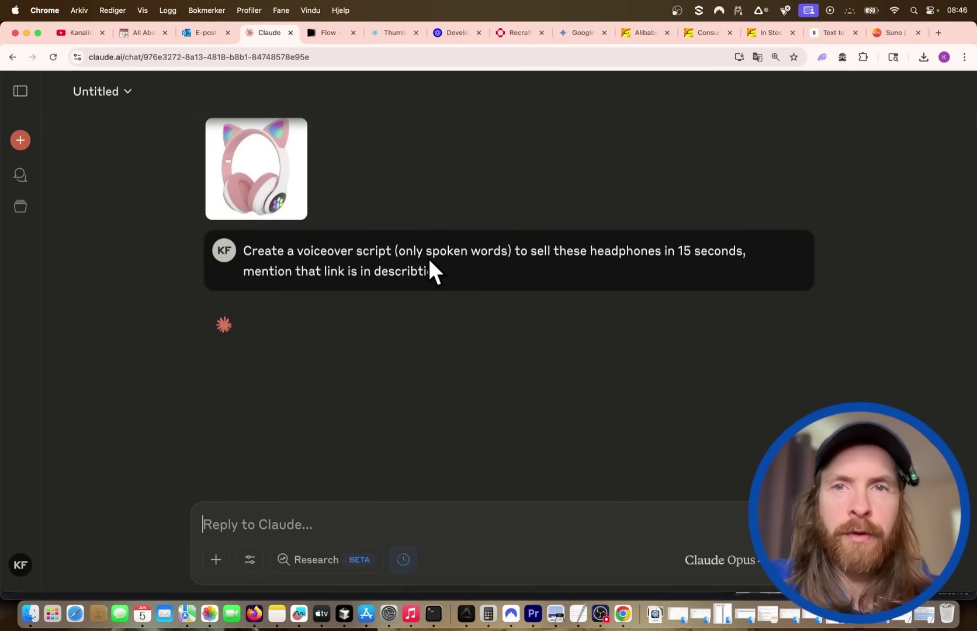
pyautogui.click(831, 40)
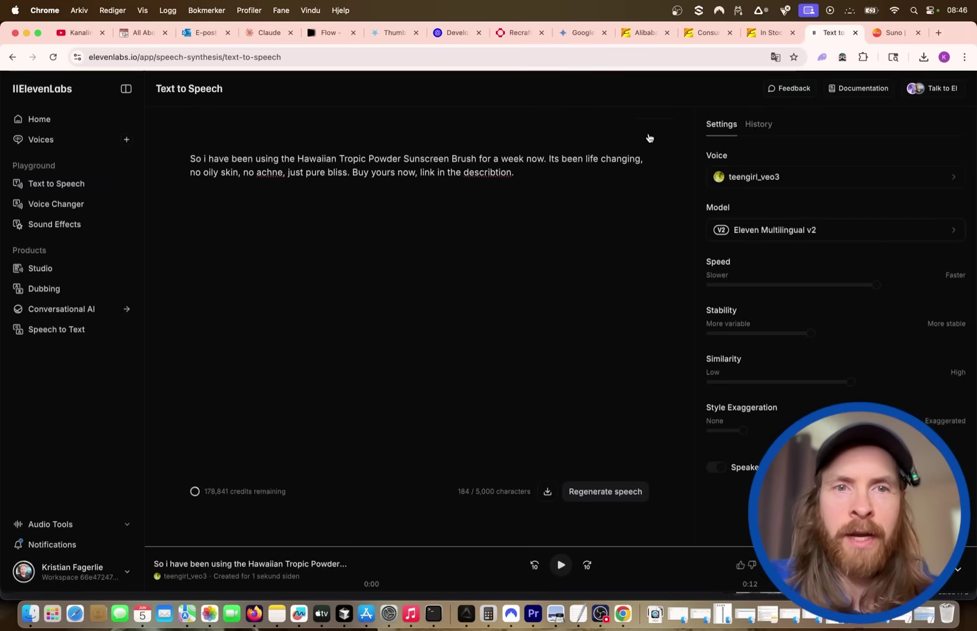
pyautogui.click(269, 36)
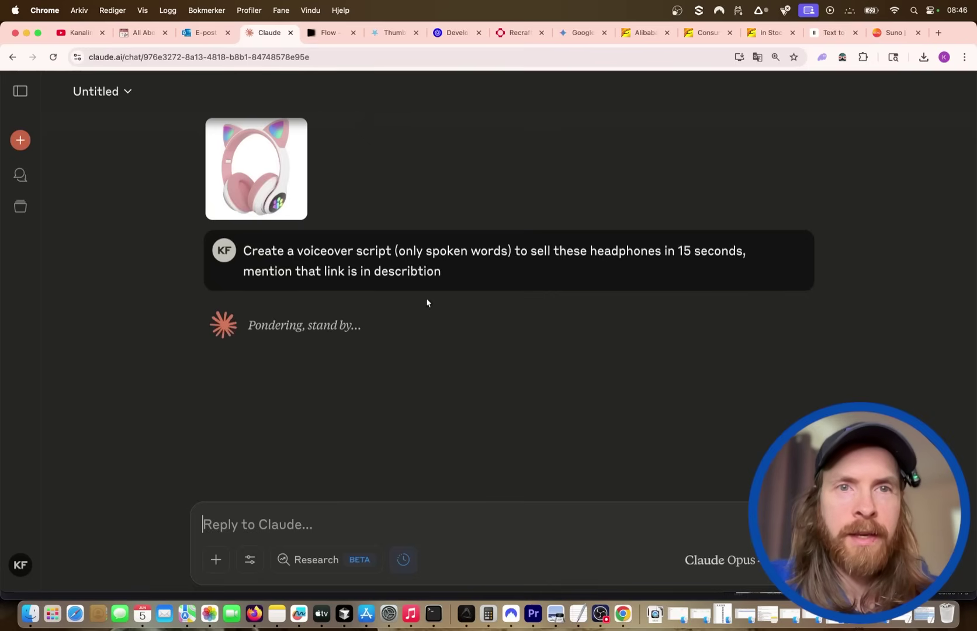
# Switch to Flow, play the finished headphones clip, and generate another one reusing its prompt and ingredients
pyautogui.click(325, 33)
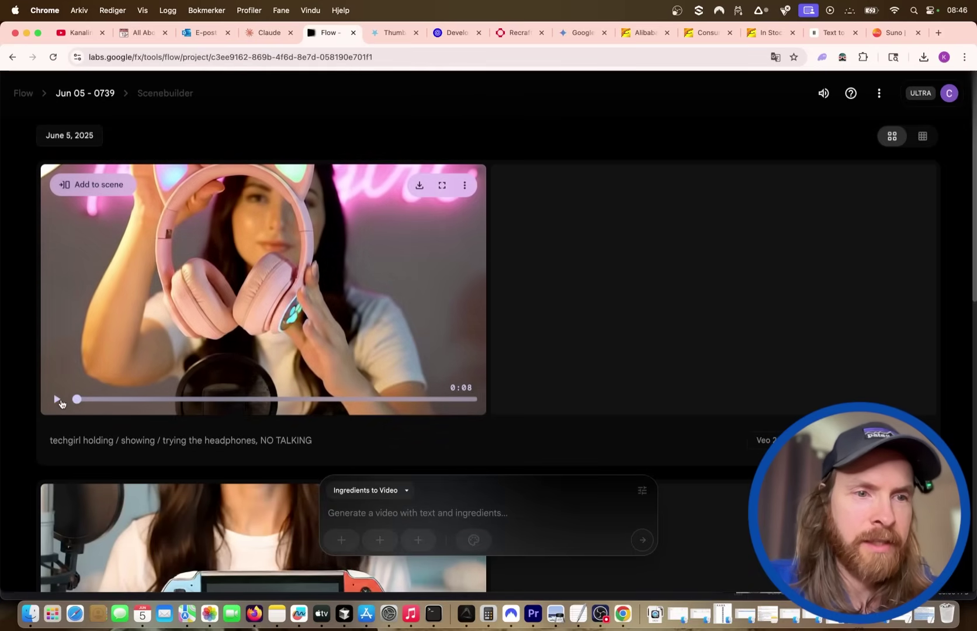
pyautogui.click(57, 400)
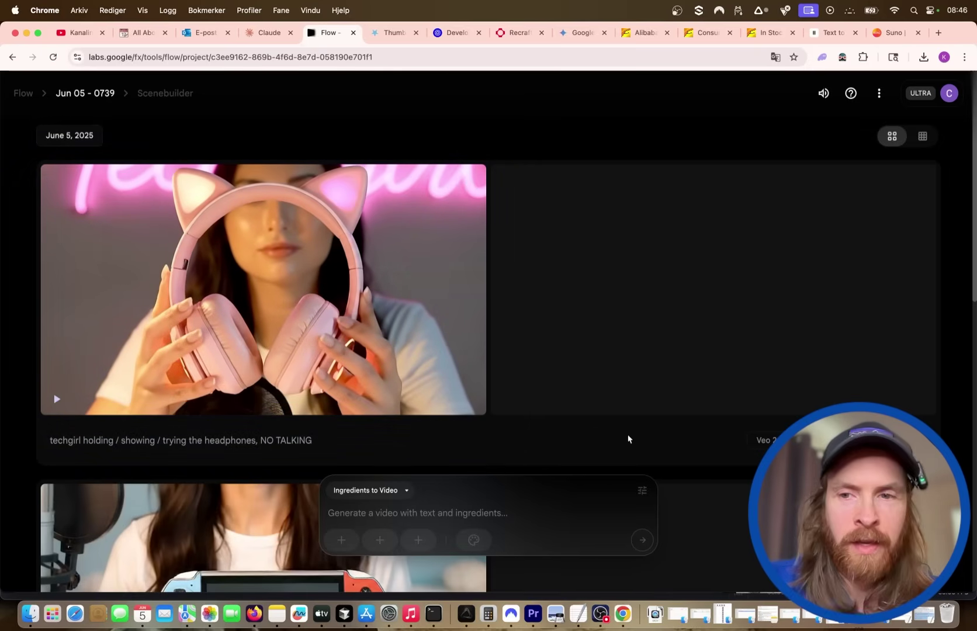
pyautogui.click(908, 440)
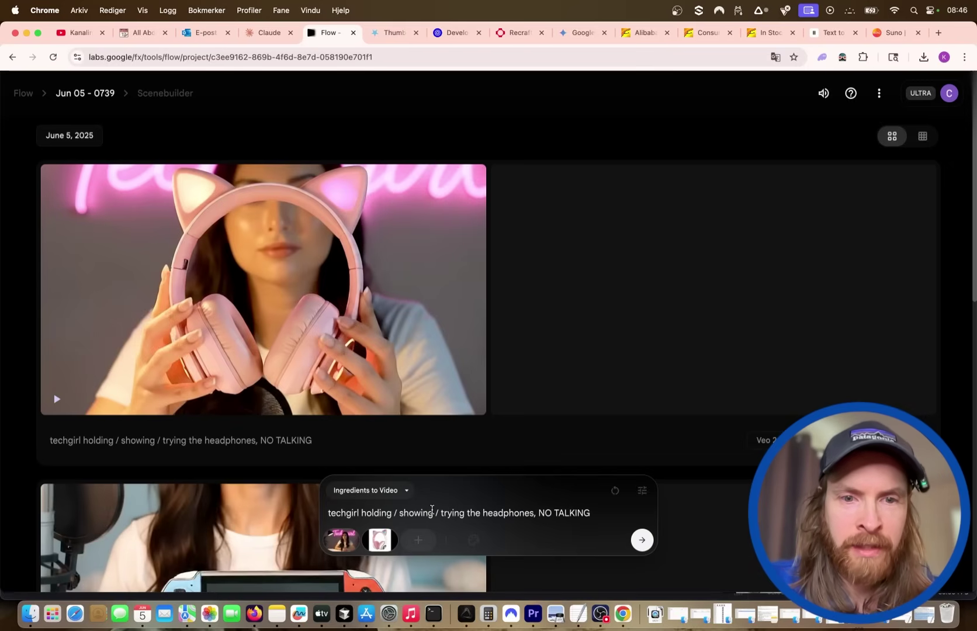
pyautogui.press('Return')
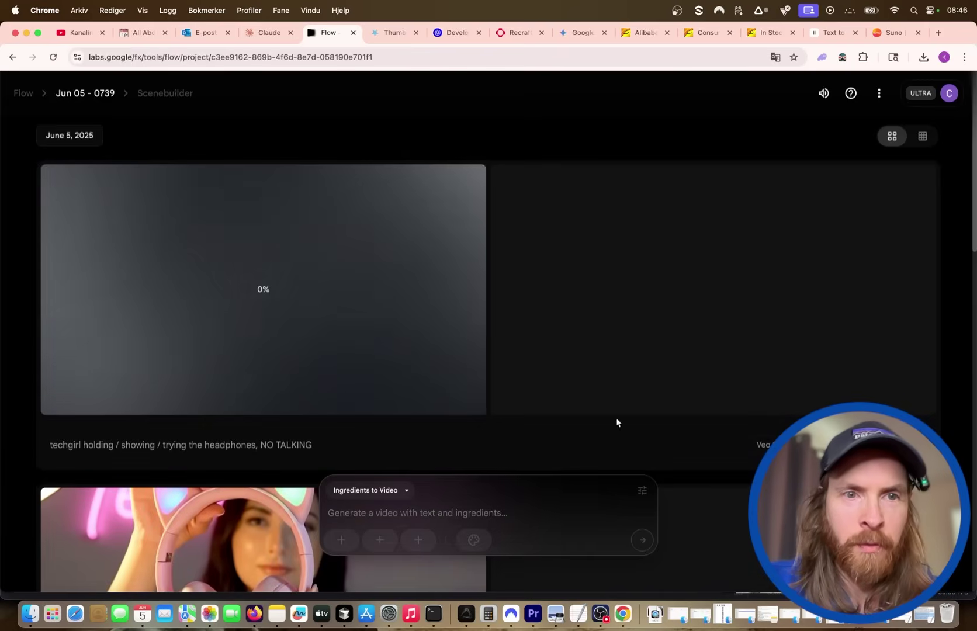
# Return to Claude and resubmit the voiceover prompt with "use first person like "I love these"," added after "15 seconds"
pyautogui.click(290, 36)
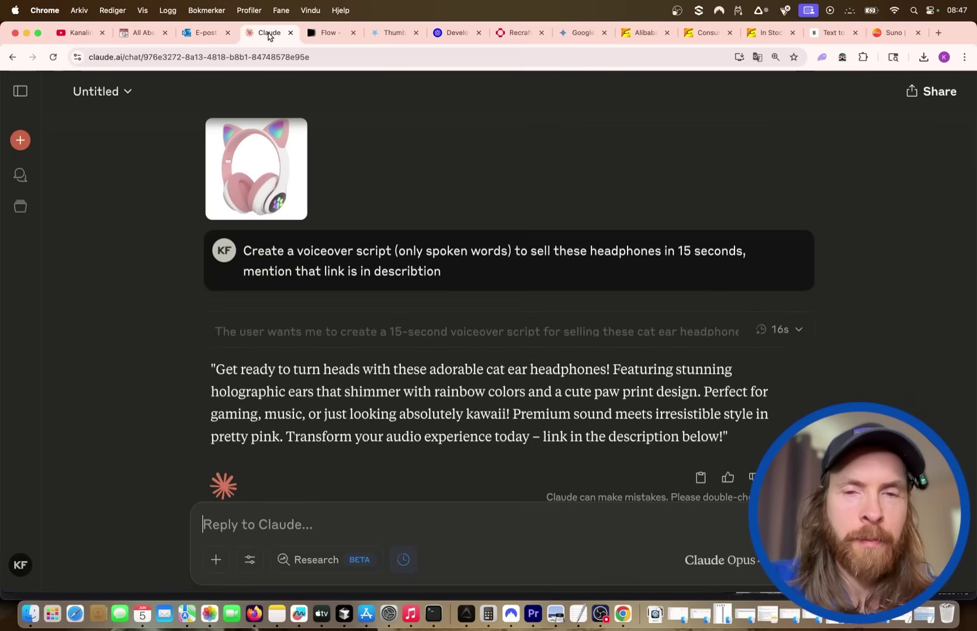
pyautogui.press('Up')
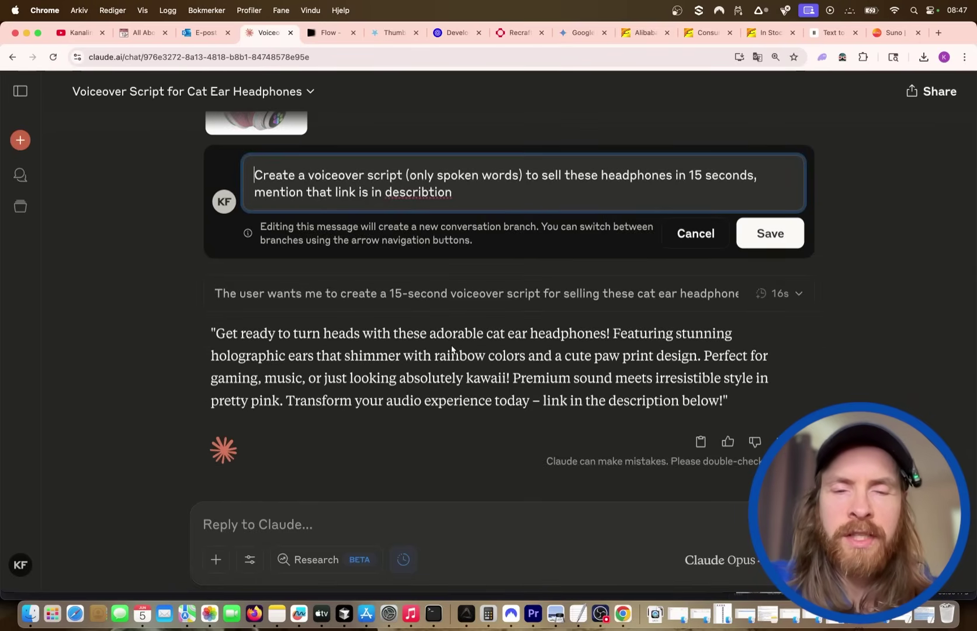
pyautogui.write('use first person like "I love these",')
pyautogui.press('Return')
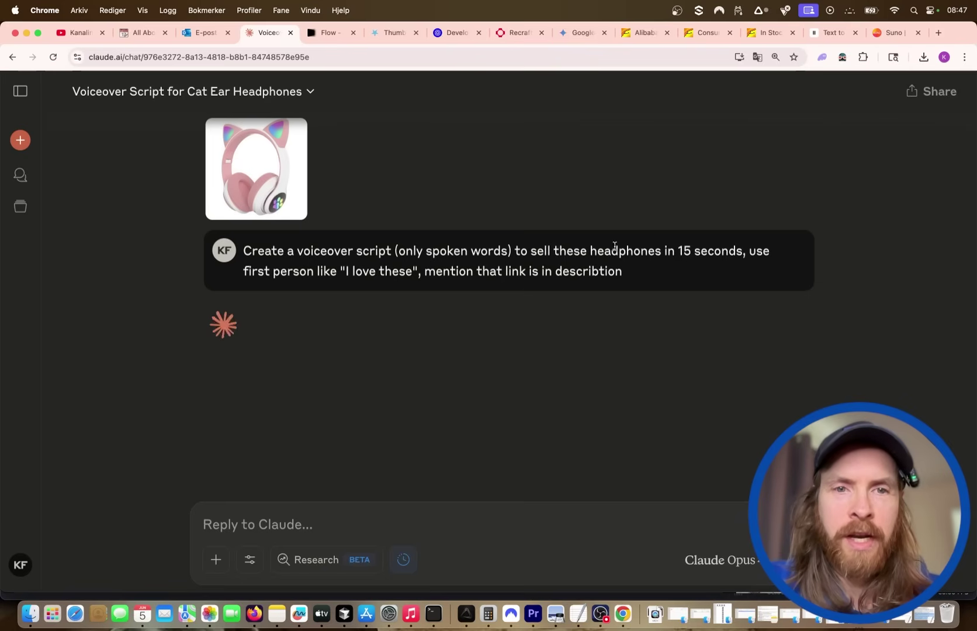
# Switch to Flow and download the first headphones video in its original size (720p)
pyautogui.hotkey('ctrl', 'Tab')
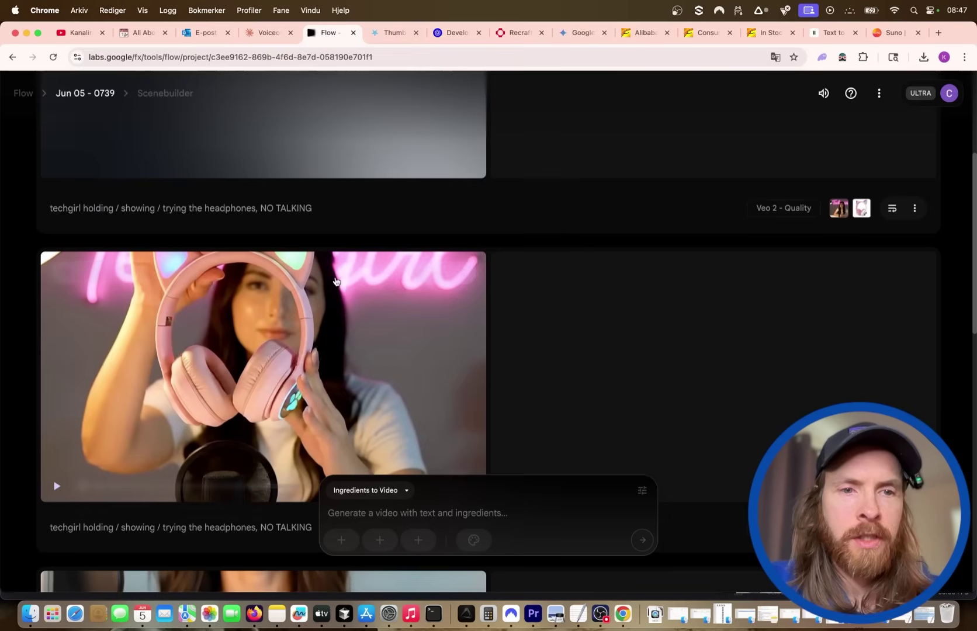
pyautogui.click(419, 275)
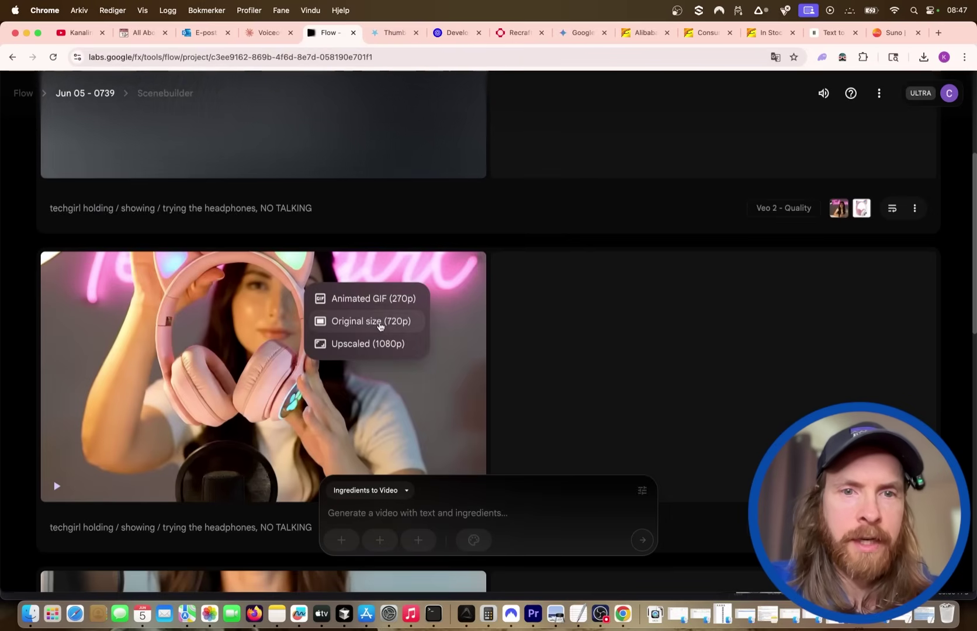
pyautogui.click(381, 322)
# Return to Claude and copy the first-person voiceover script without its quotation marks
pyautogui.hotkey('ctrl', 'shift', 'Tab')
pyautogui.moveTo(488, 399); pyautogui.dragTo(215, 334)
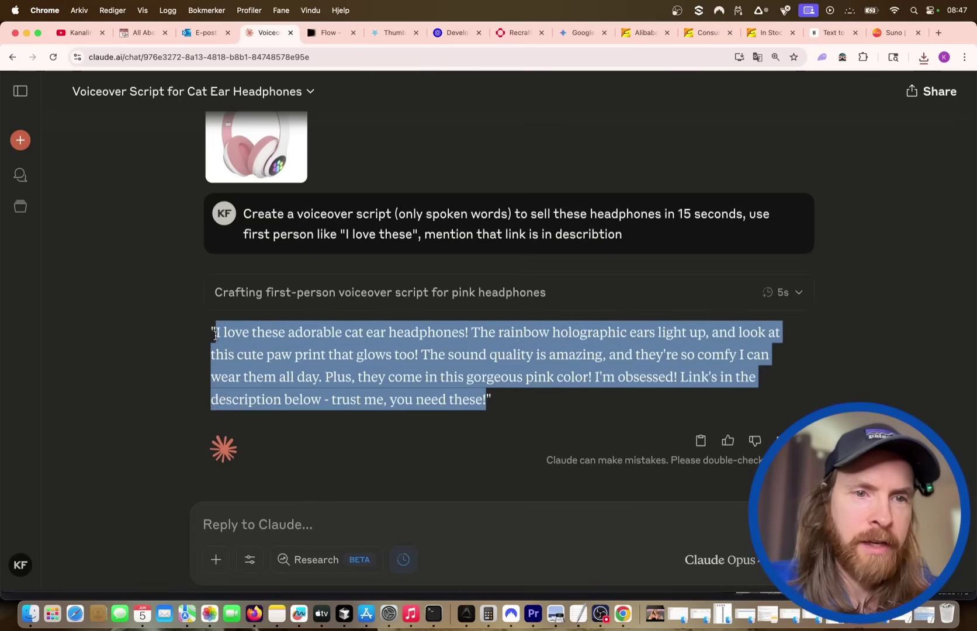
pyautogui.rightClick(274, 339)
pyautogui.click(299, 365)
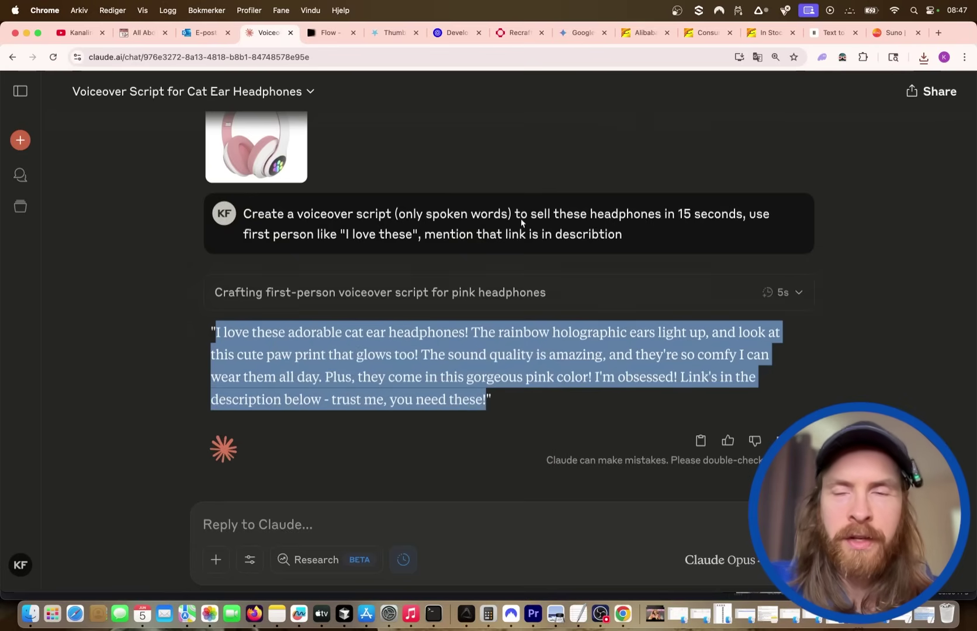
# In ElevenLabs Text to Speech, replace the existing text with the copied headphones script and generate the speech
pyautogui.click(833, 34)
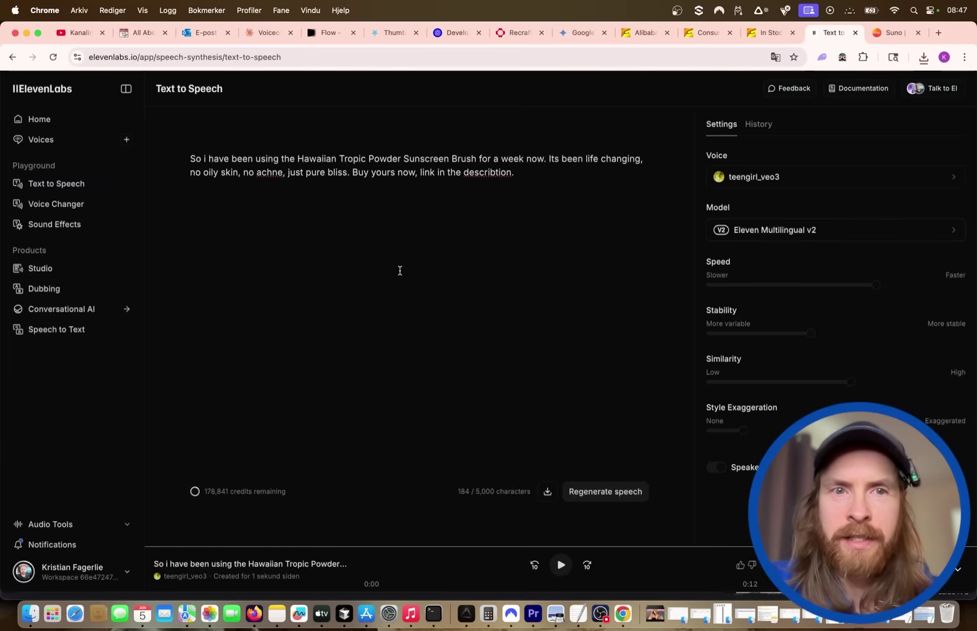
pyautogui.click(531, 186)
pyautogui.press('super+a')
pyautogui.press('super+v')
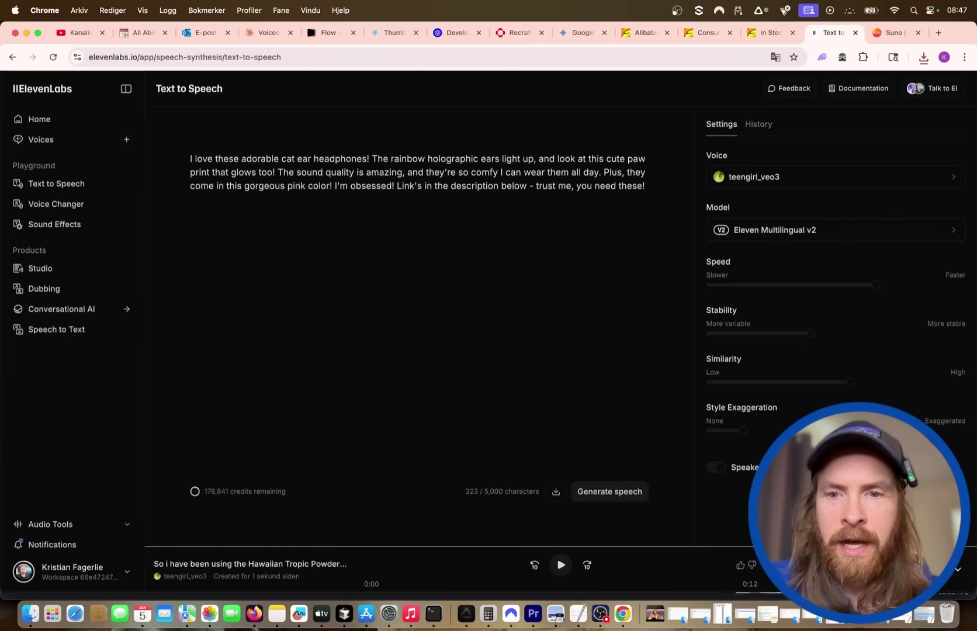
pyautogui.click(608, 491)
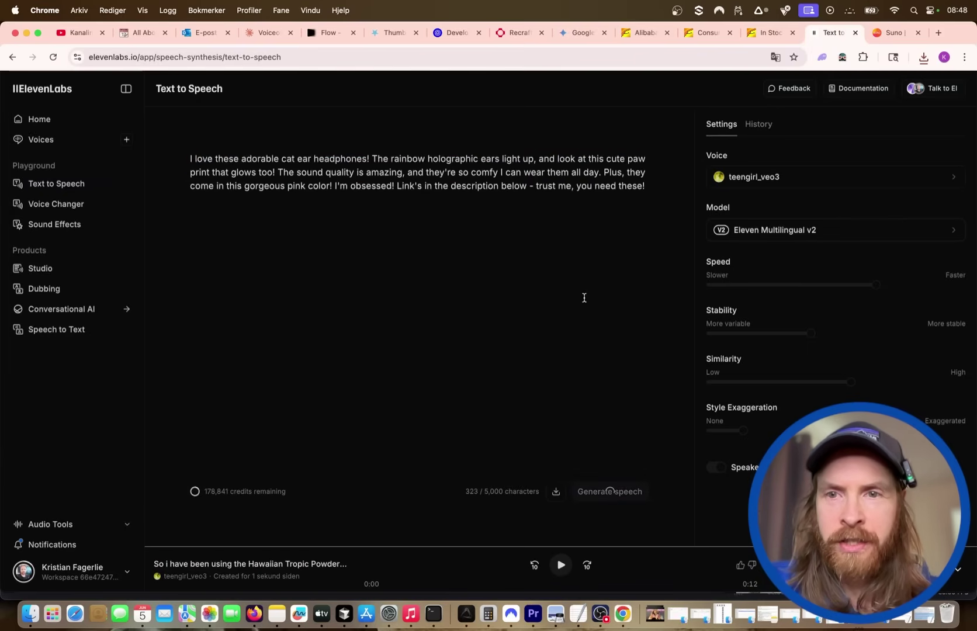
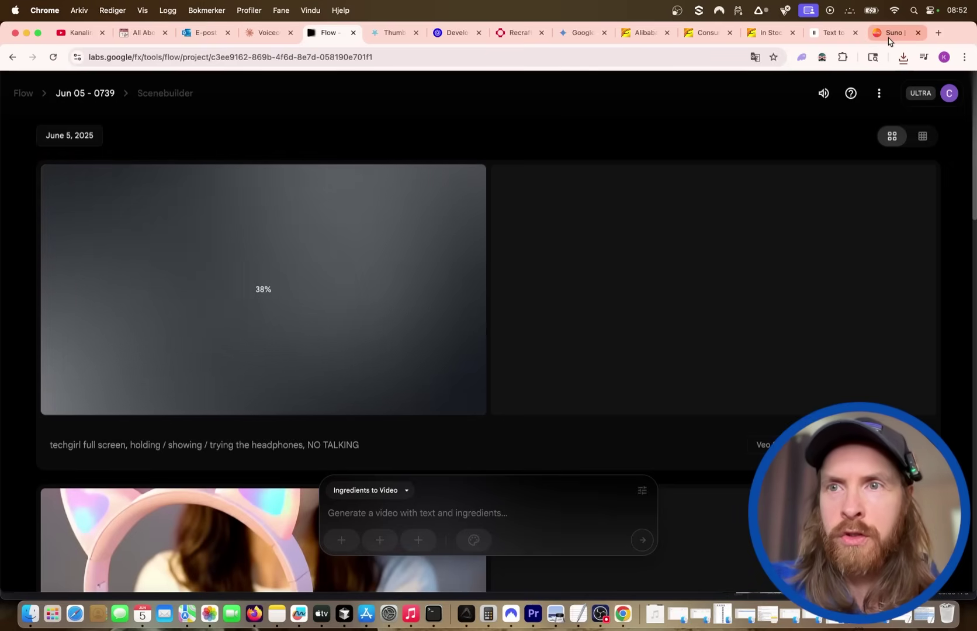
# In Suno, describe an instrumental track as "chill lofi girl", set Weirdness to 40% and Style Influence to 70%, and enter a song title
pyautogui.click(892, 32)
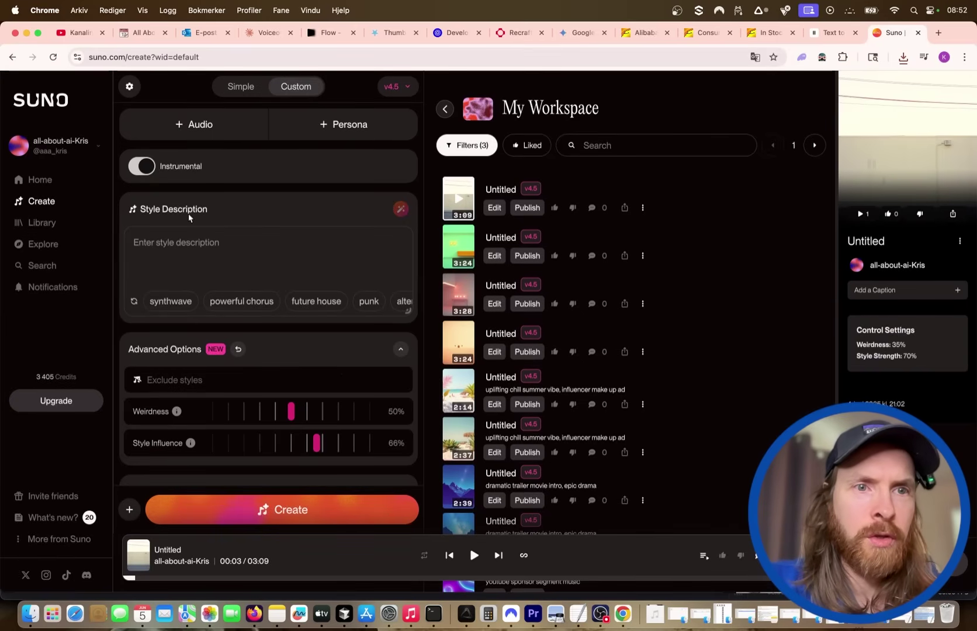
pyautogui.scroll(-1, 225, 274)
pyautogui.scroll(5, 226, 277)
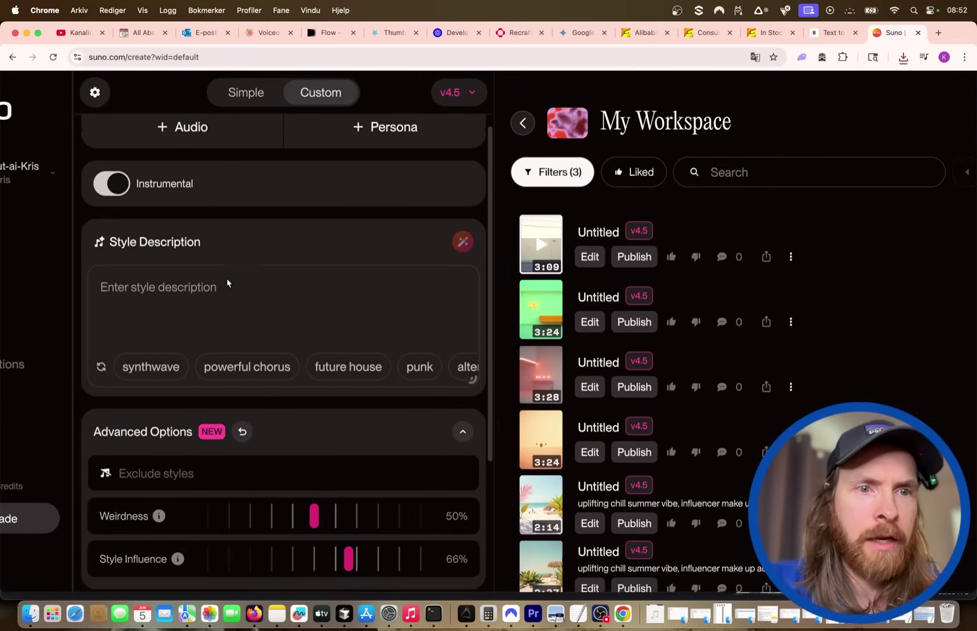
pyautogui.click(226, 278)
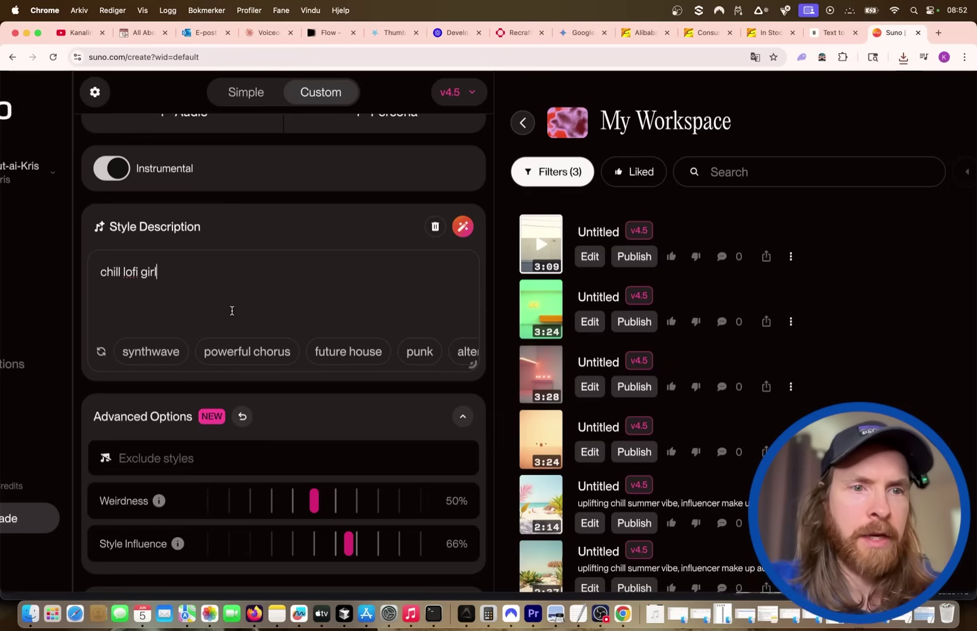
pyautogui.scroll(-5, 232, 310)
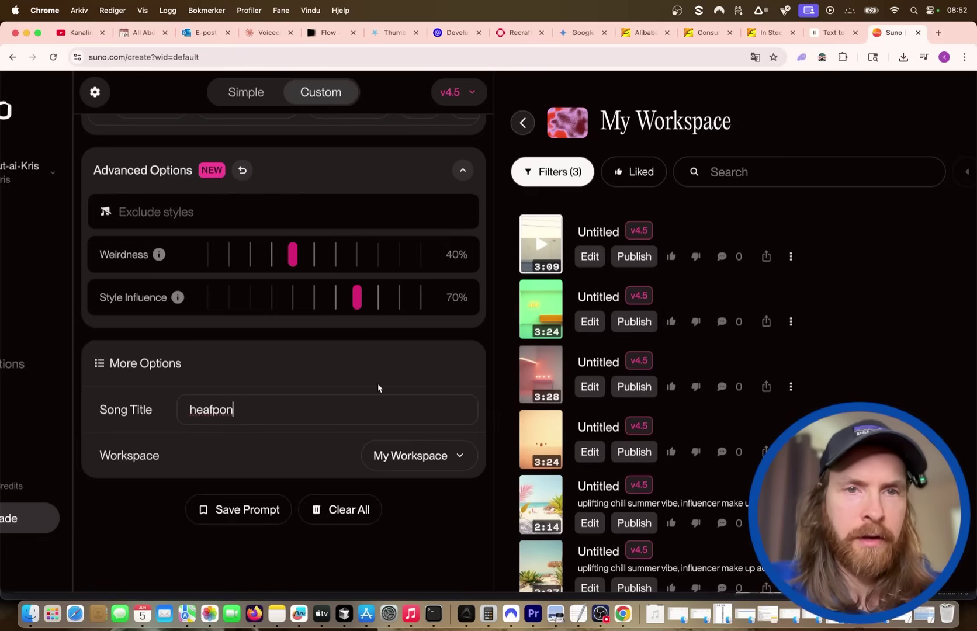
pyautogui.scroll(5, 378, 387)
pyautogui.scroll(-5, 382, 349)
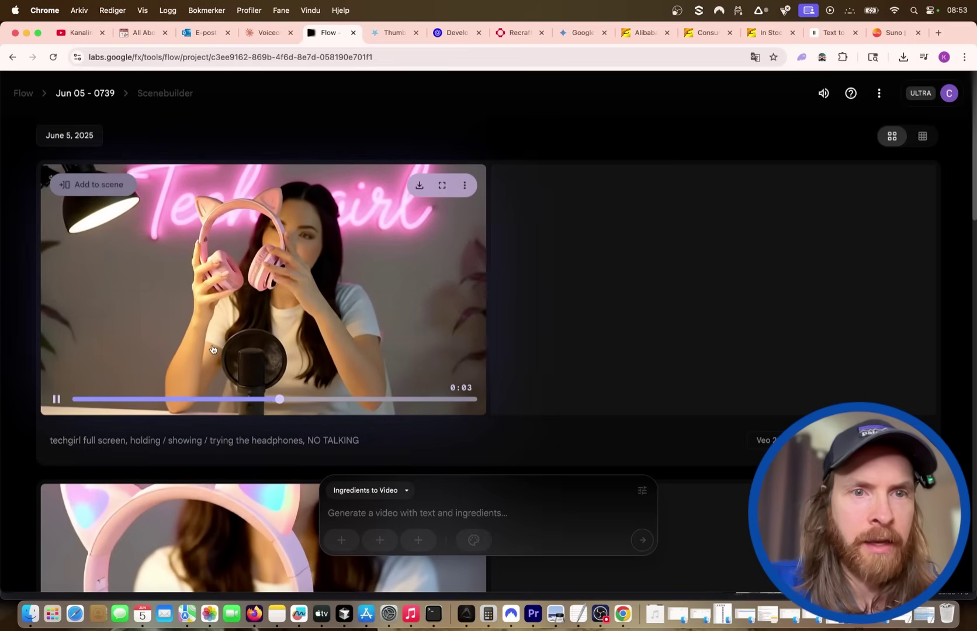
# In Flow, pause the "techgirl full screen" headphones video and download it in original size (720p)
pyautogui.click(55, 400)
pyautogui.click(421, 186)
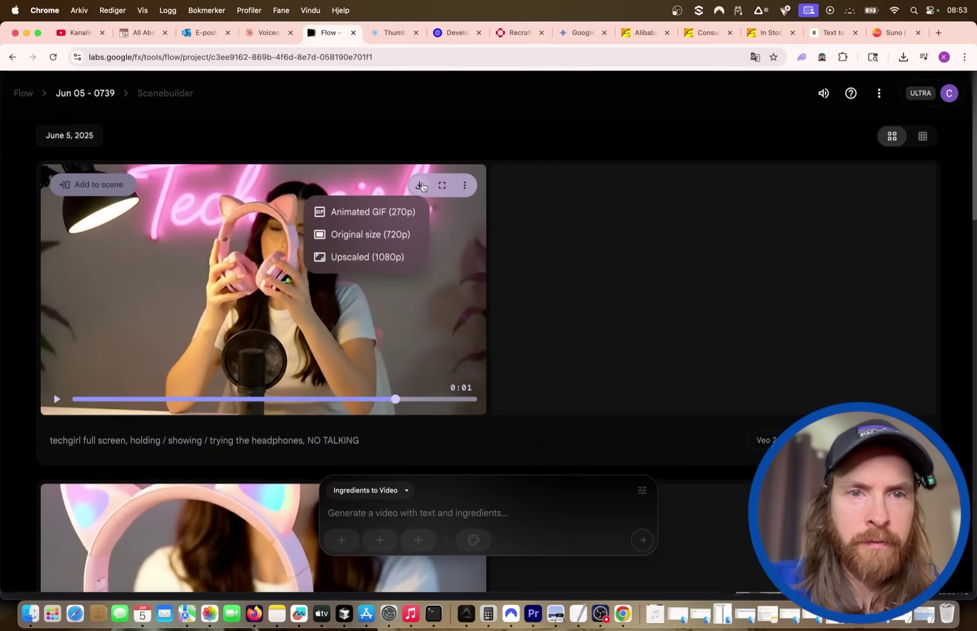
pyautogui.click(386, 232)
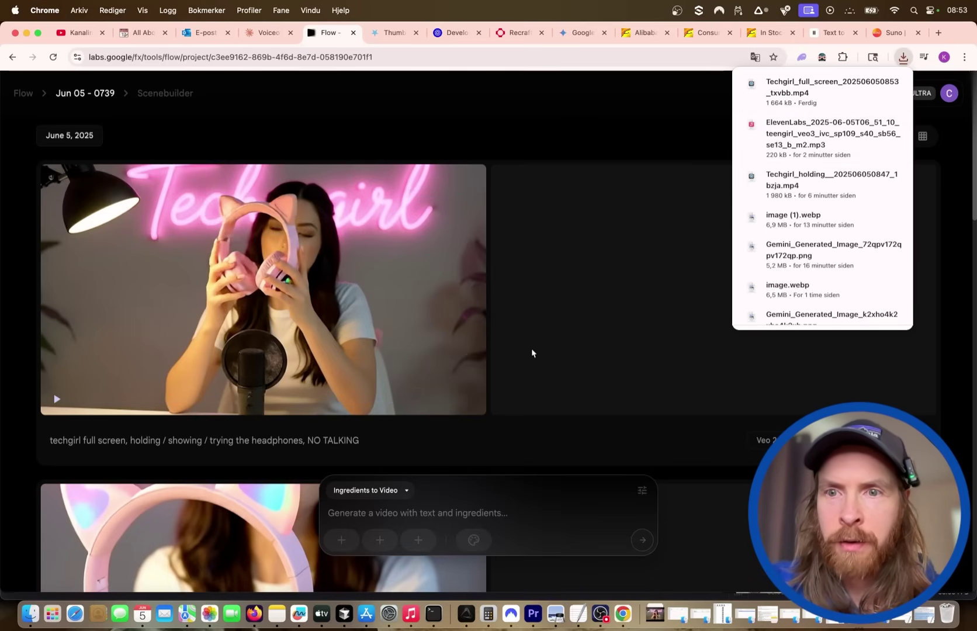
# Download the close-up "techgirl holding" headphones video in original size (720p)
pyautogui.scroll(-2, 532, 353)
pyautogui.scroll(-4, 529, 351)
pyautogui.scroll(7, 530, 351)
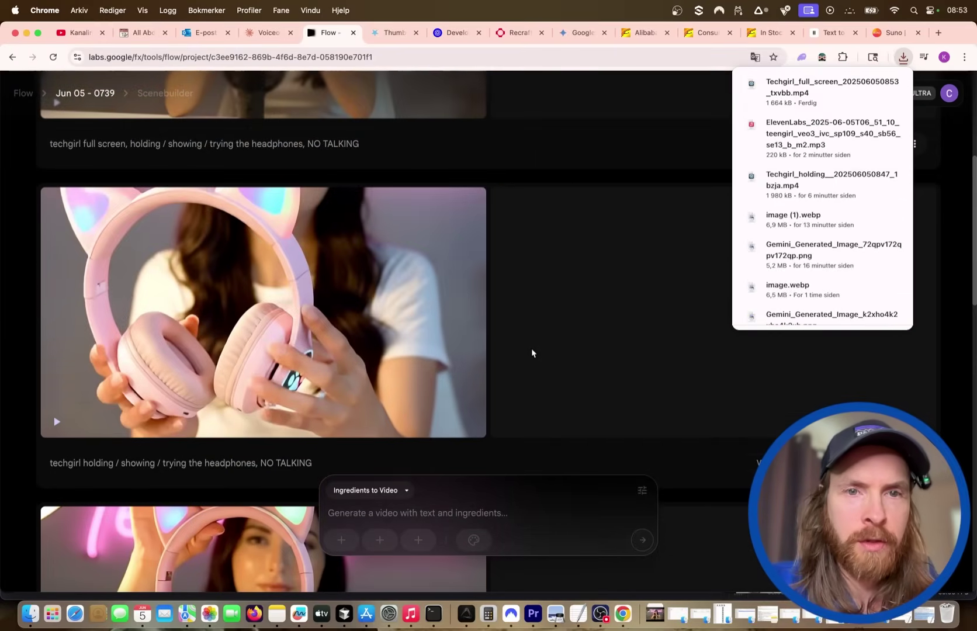
pyautogui.click(425, 211)
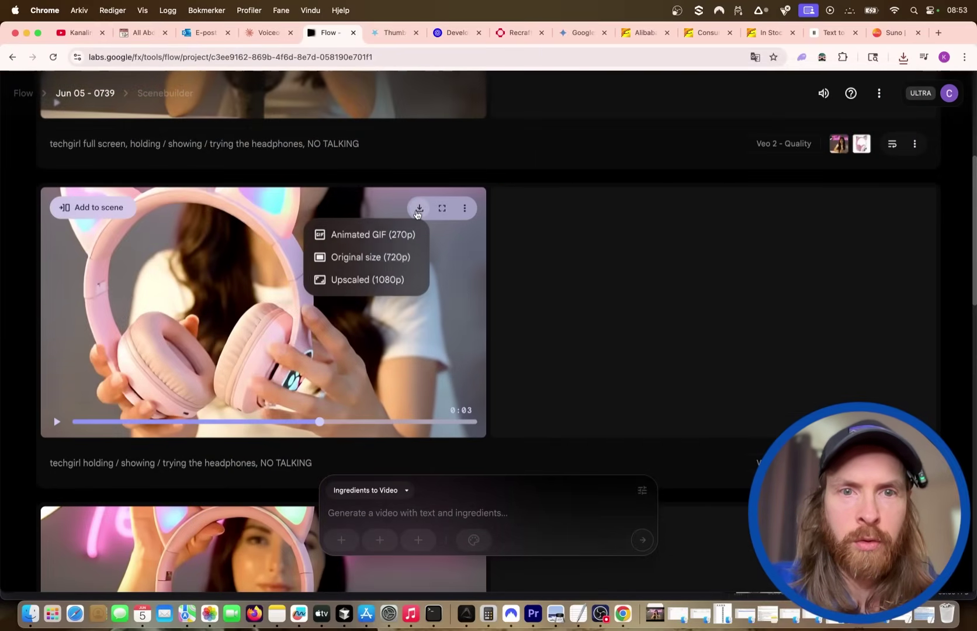
pyautogui.click(399, 256)
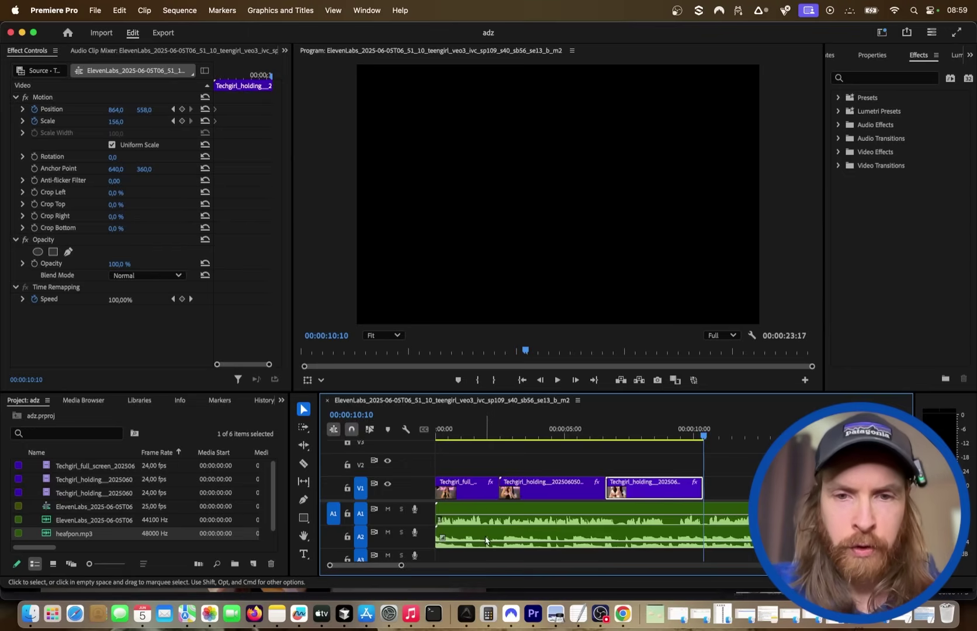
# Return the Premiere Pro playhead to the sequence start, and look through the generated clips in Flow
pyautogui.press('Home')
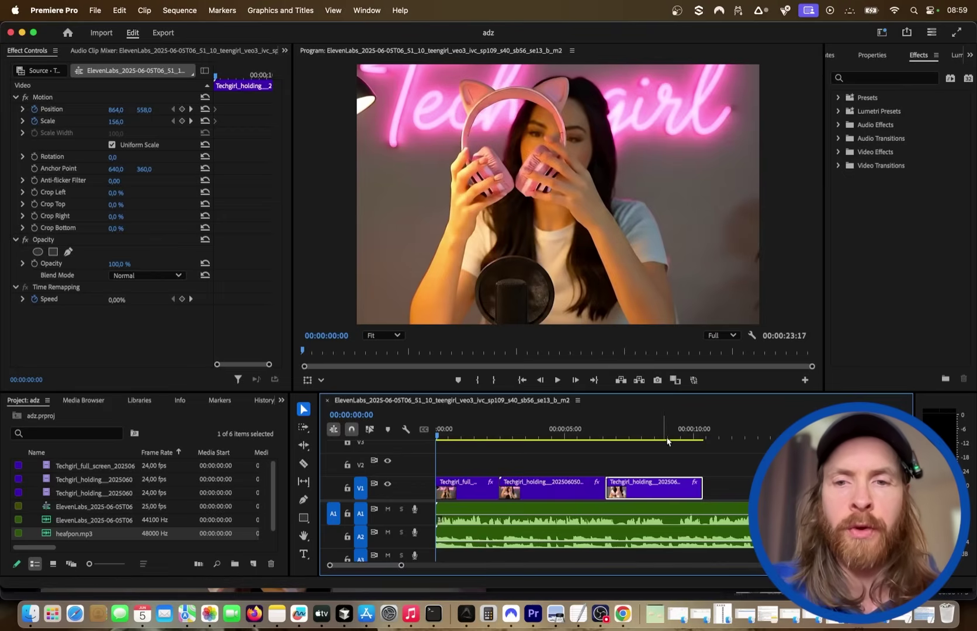
pyautogui.click(622, 612)
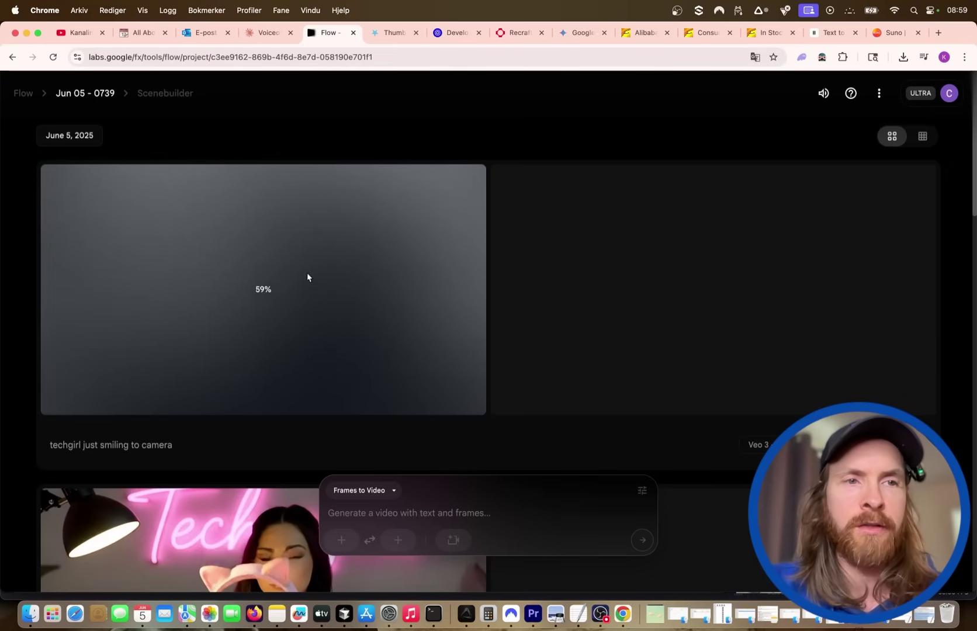
pyautogui.scroll(-10, 296, 268)
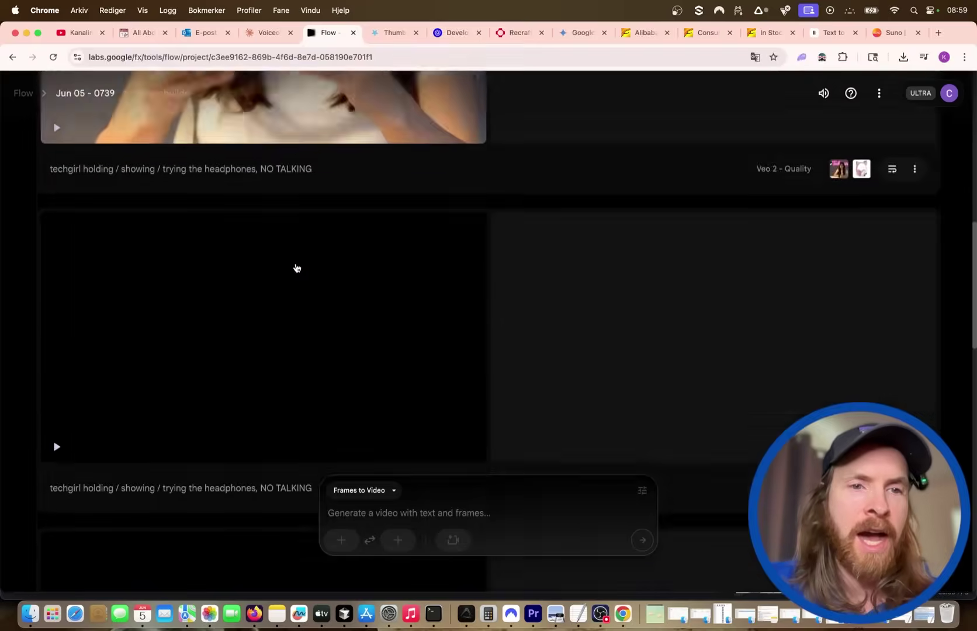
pyautogui.scroll(10, 296, 267)
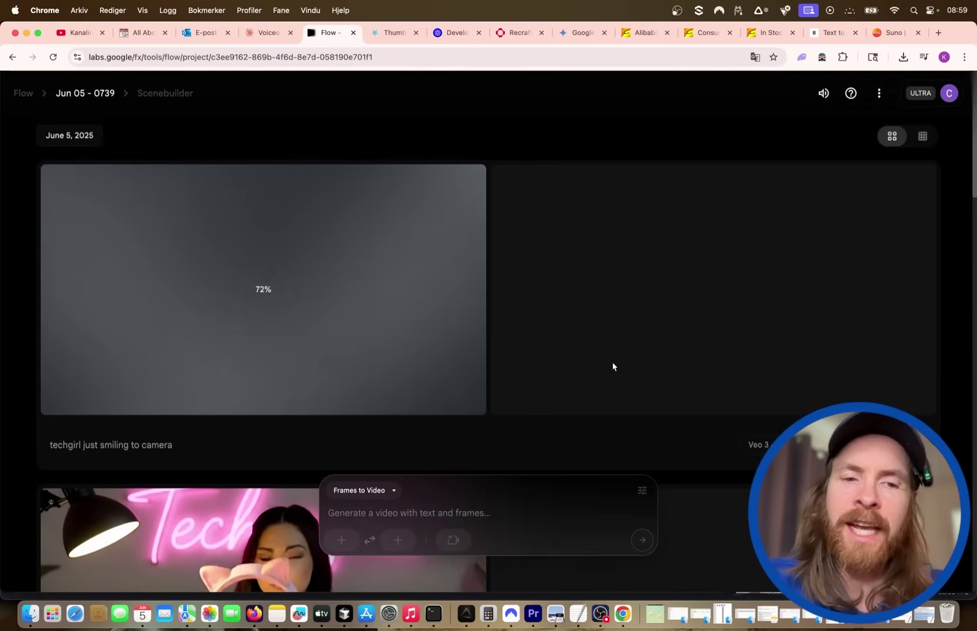
pyautogui.scroll(-1, 616, 296)
pyautogui.scroll(-7, 616, 296)
pyautogui.scroll(7, 616, 296)
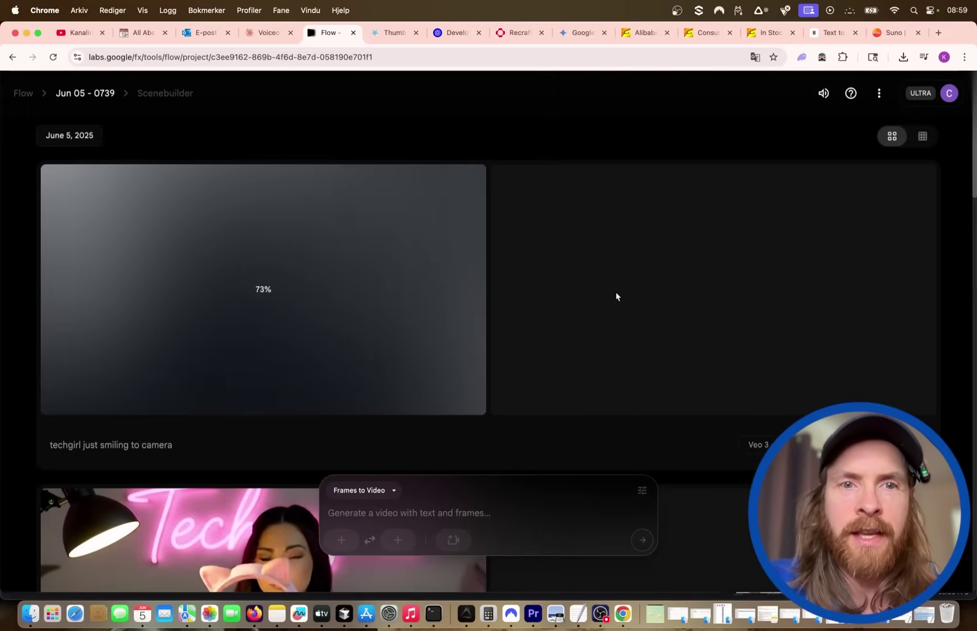
# Reuse the "techgirl holding" headphones prompt, swapping the headphones image for the handheld console and "headphones" for "console" in the text
pyautogui.scroll(-12, 615, 296)
pyautogui.scroll(-8, 616, 296)
pyautogui.scroll(9, 616, 296)
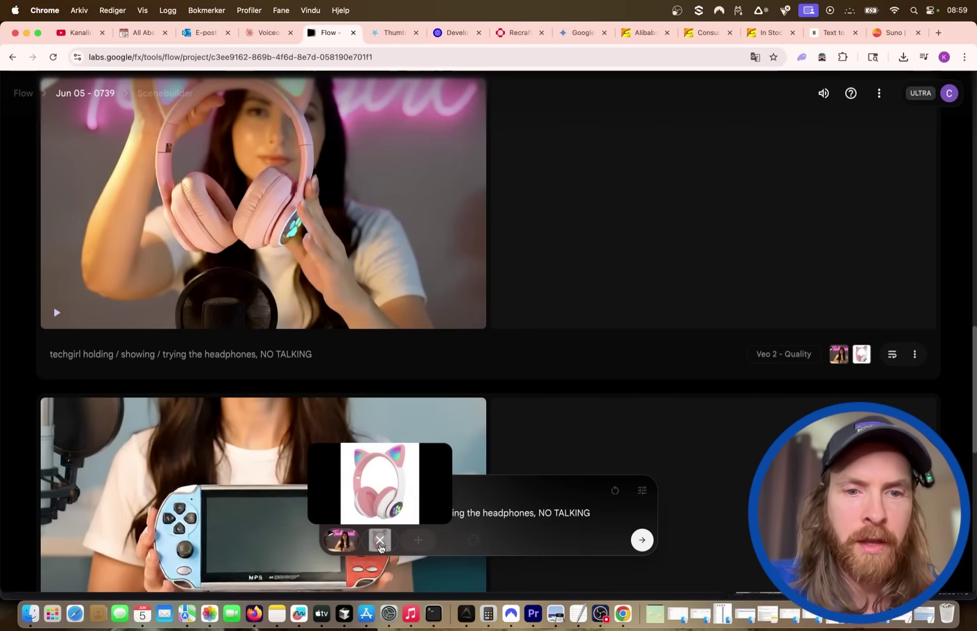
pyautogui.click(381, 541)
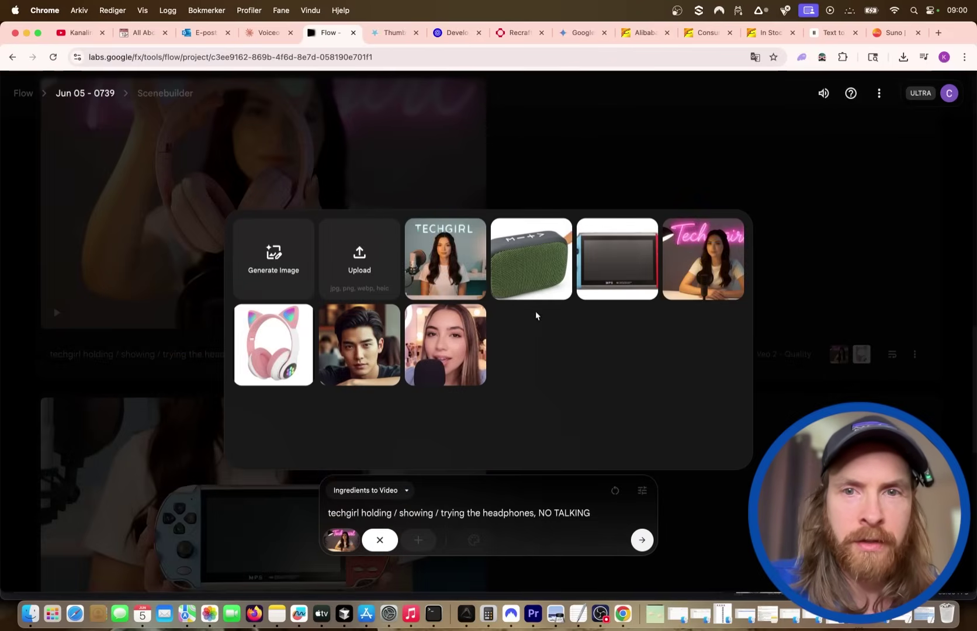
pyautogui.click(622, 272)
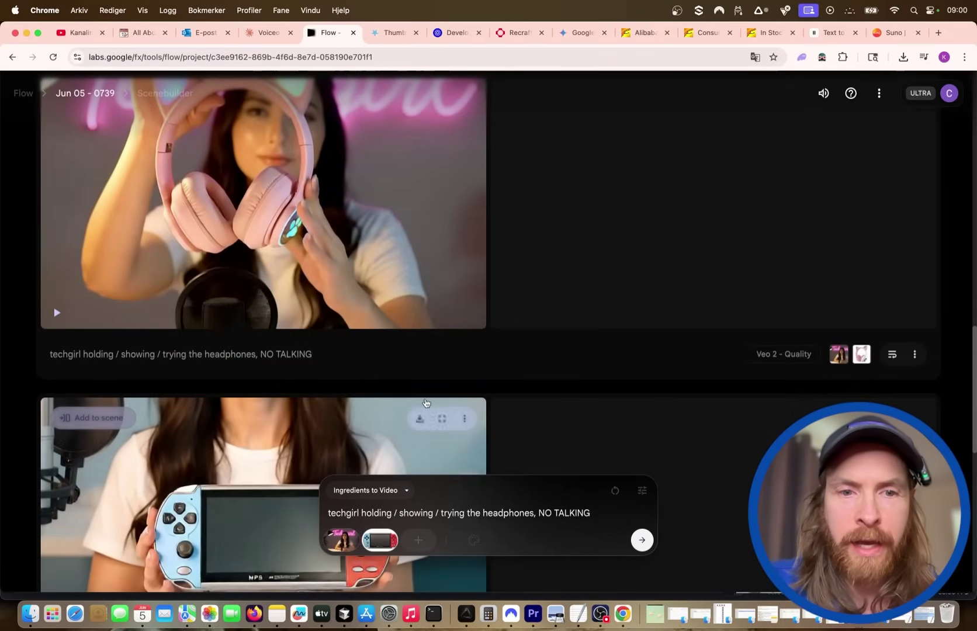
pyautogui.moveTo(379, 552)
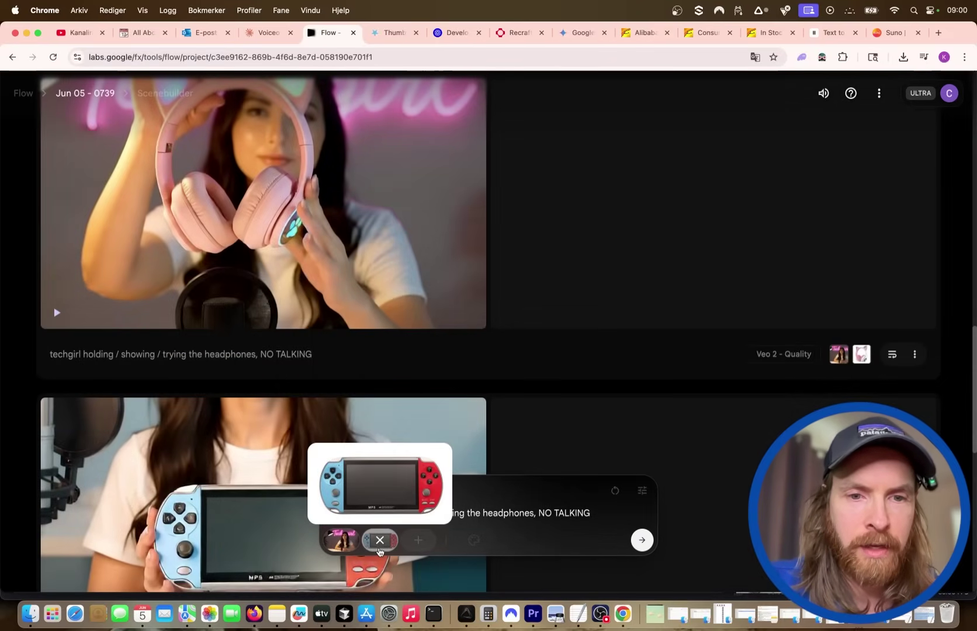
pyautogui.scroll(5, 379, 552)
pyautogui.scroll(-5, 379, 552)
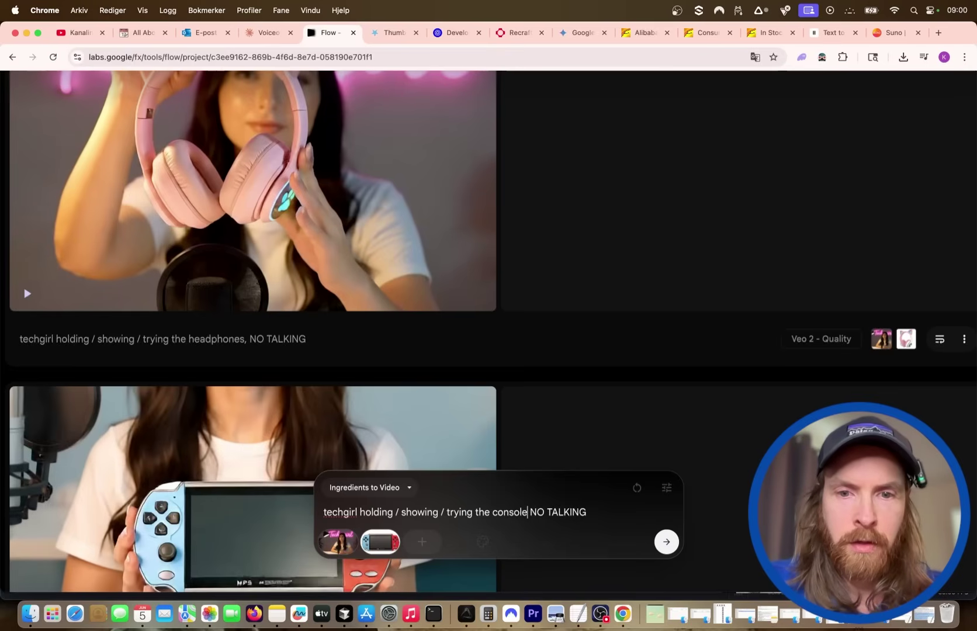
# Choose Veo 2 - Quality as the model and generate the console video
pyautogui.click(665, 488)
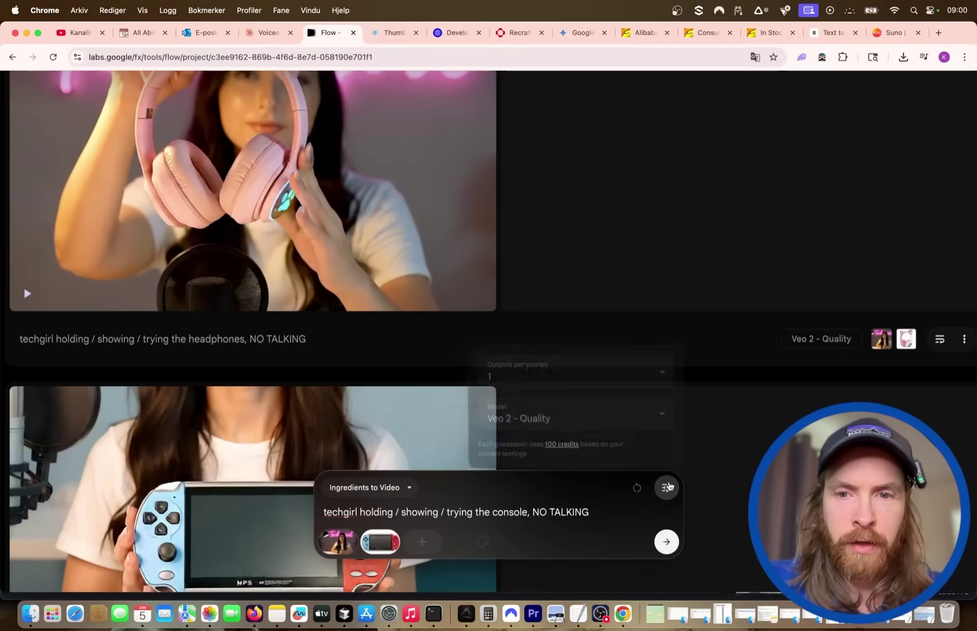
pyautogui.click(636, 411)
pyautogui.click(565, 546)
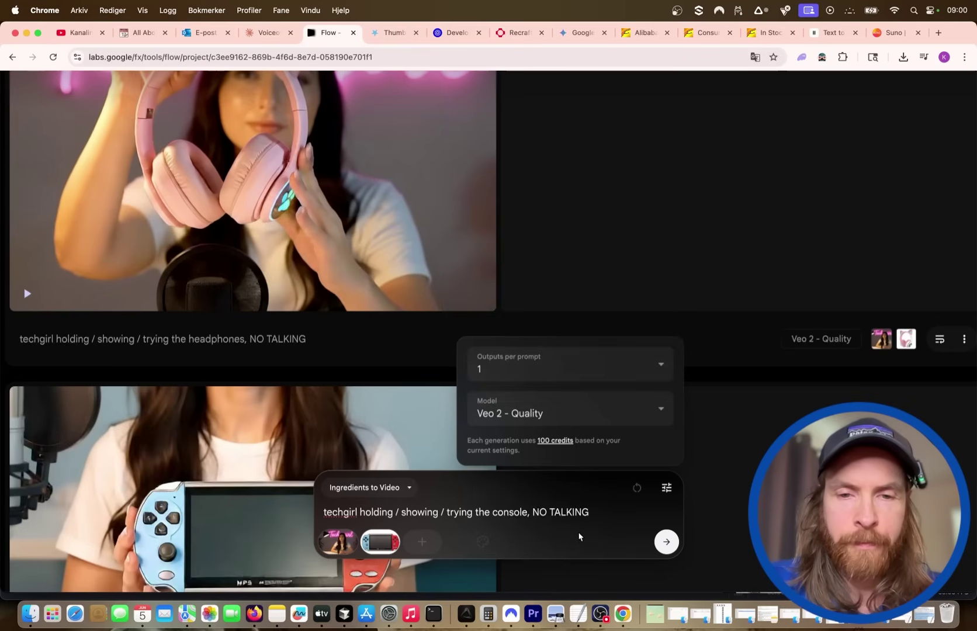
pyautogui.click(599, 517)
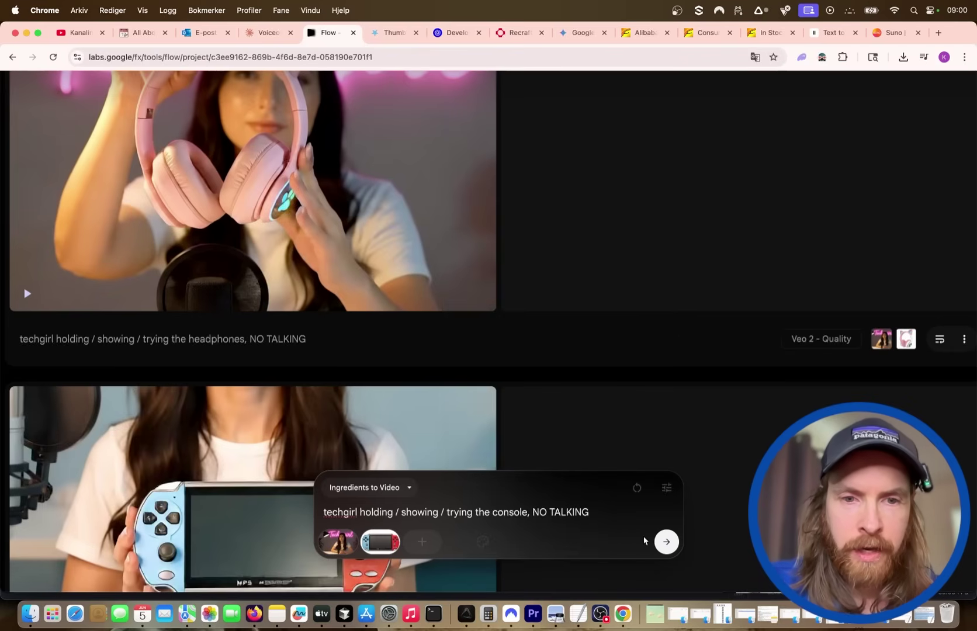
pyautogui.click(666, 543)
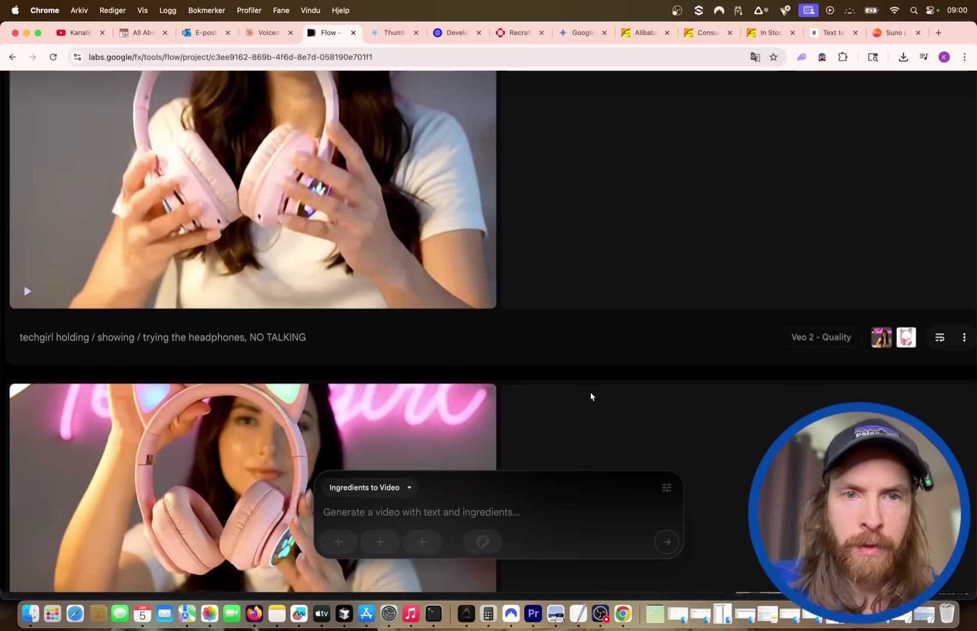
# Pause the "techgirl just smiling to camera" video and download it in original size (720p)
pyautogui.scroll(-5, 501, 360)
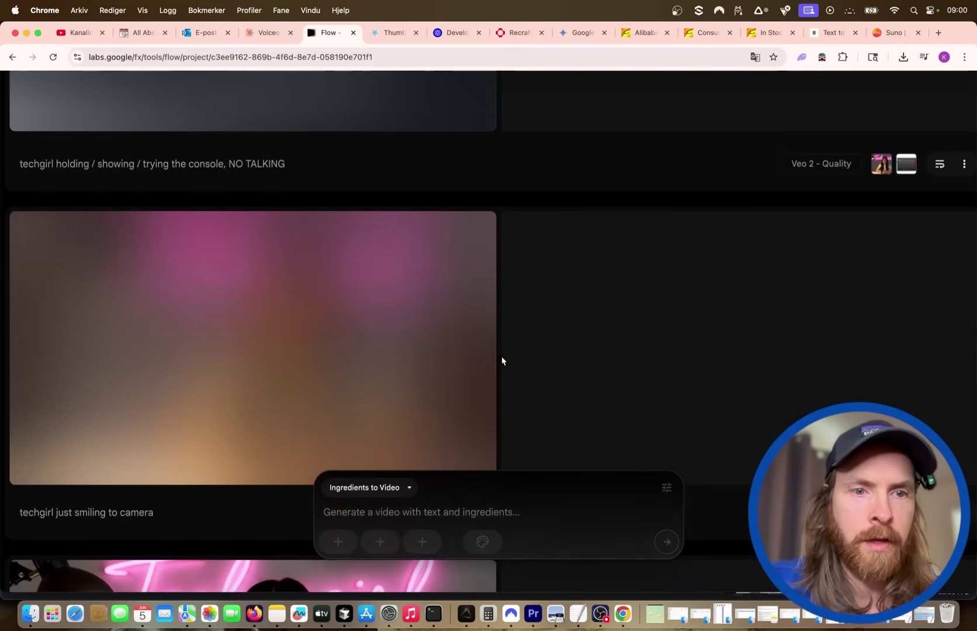
pyautogui.moveTo(302, 359)
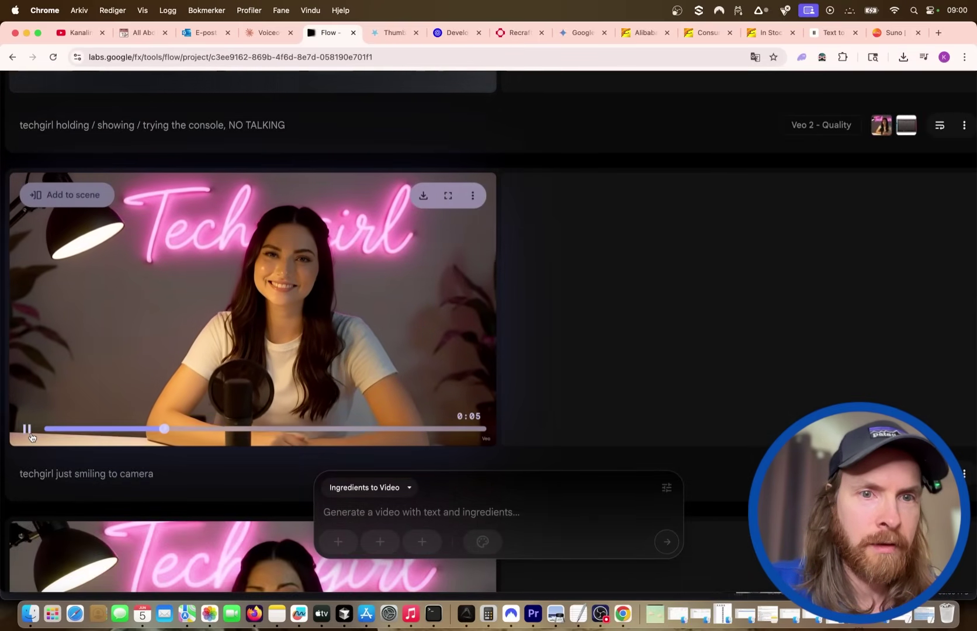
pyautogui.click(27, 431)
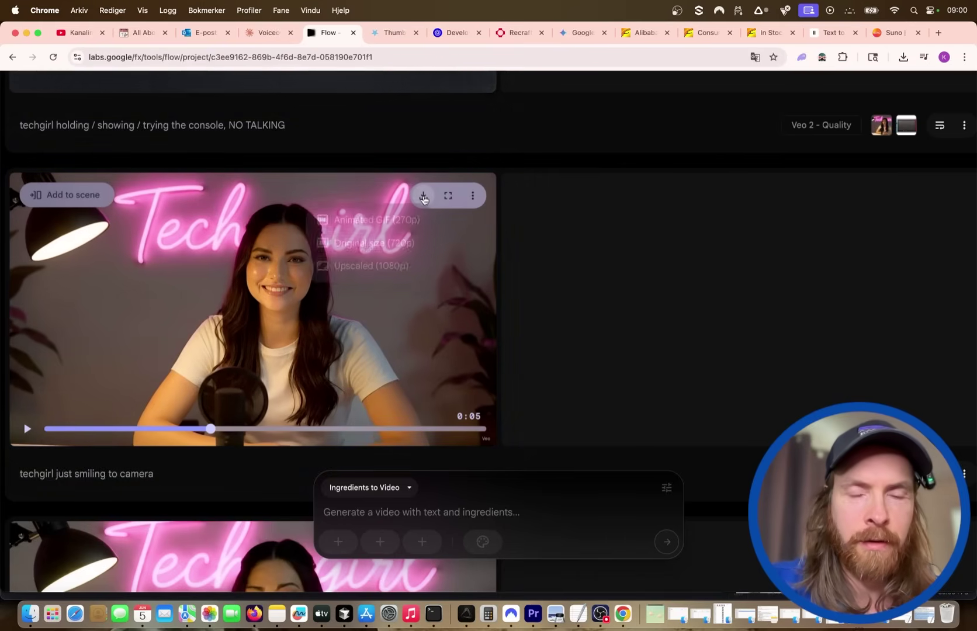
pyautogui.click(362, 242)
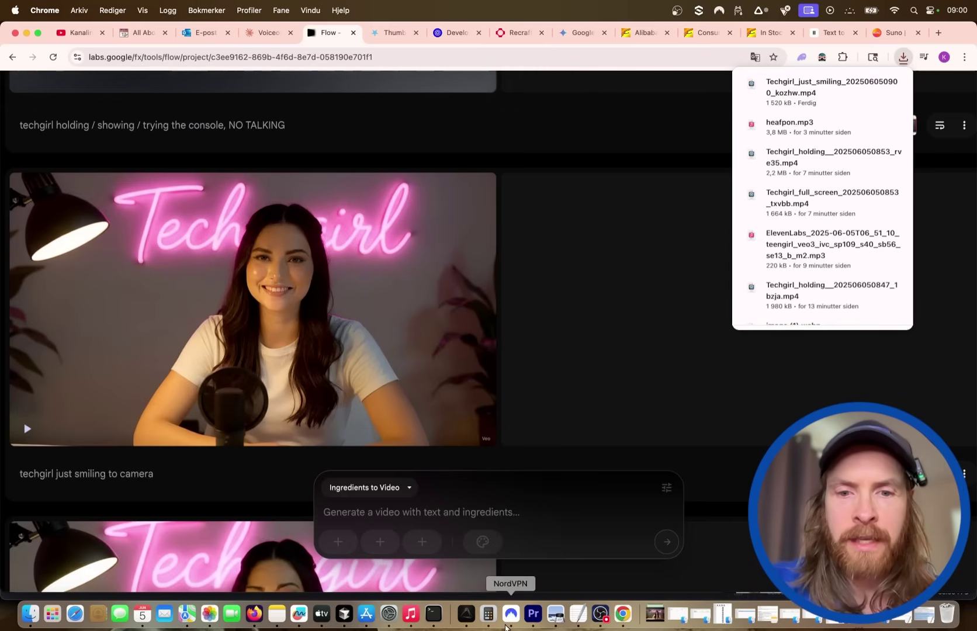
# Switch to Premiere Pro, move the playhead to the start of the edited sequence and save the project
pyautogui.click(533, 614)
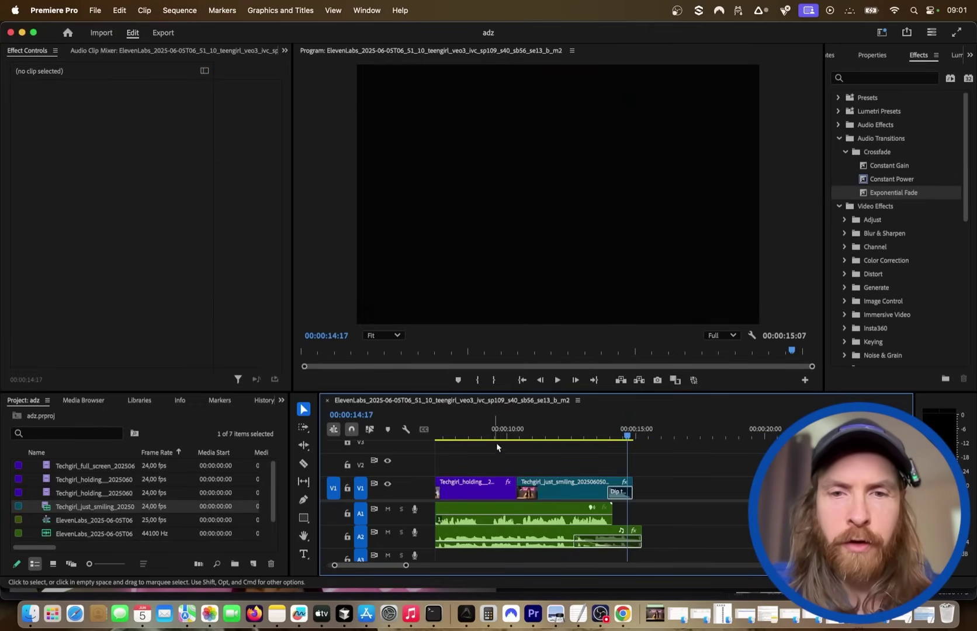
pyautogui.hscroll(-5, 508, 455)
pyautogui.moveTo(445, 430); pyautogui.dragTo(370, 434)
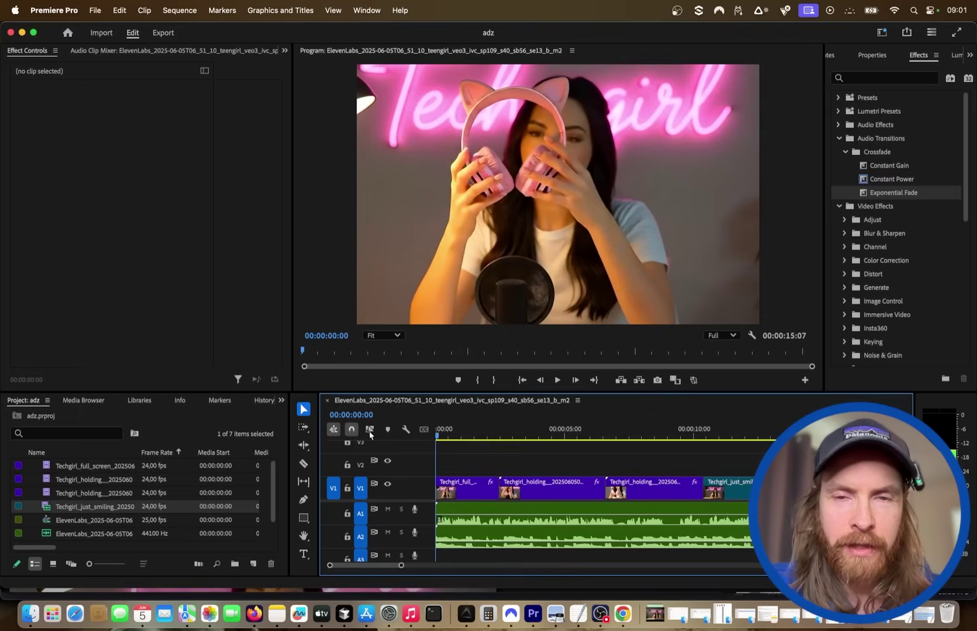
pyautogui.press('super+s')
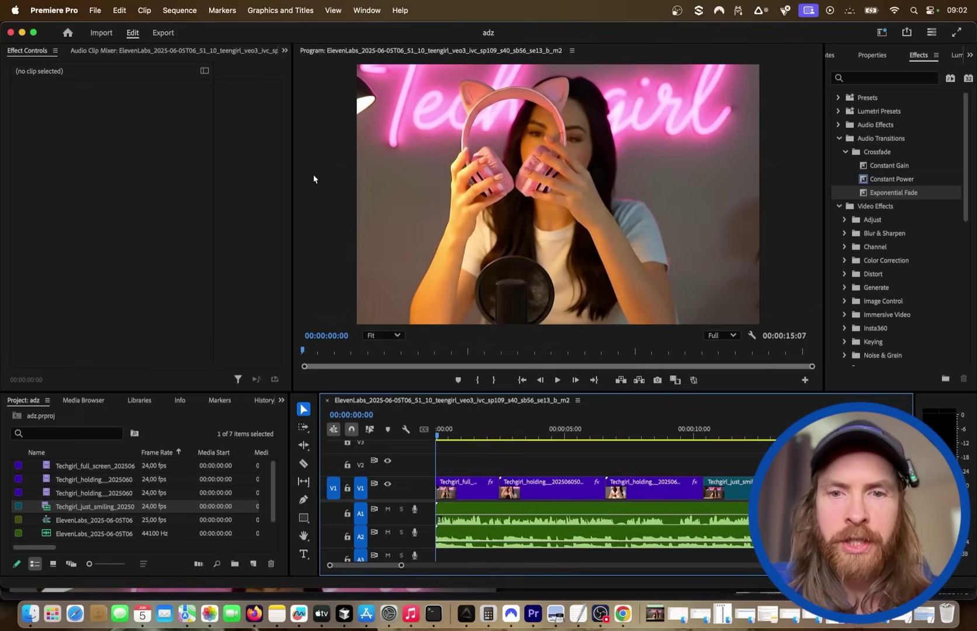
# Open the sequence's export settings, name the output file ad_1 and expand the additional video settings
pyautogui.press('super+m')
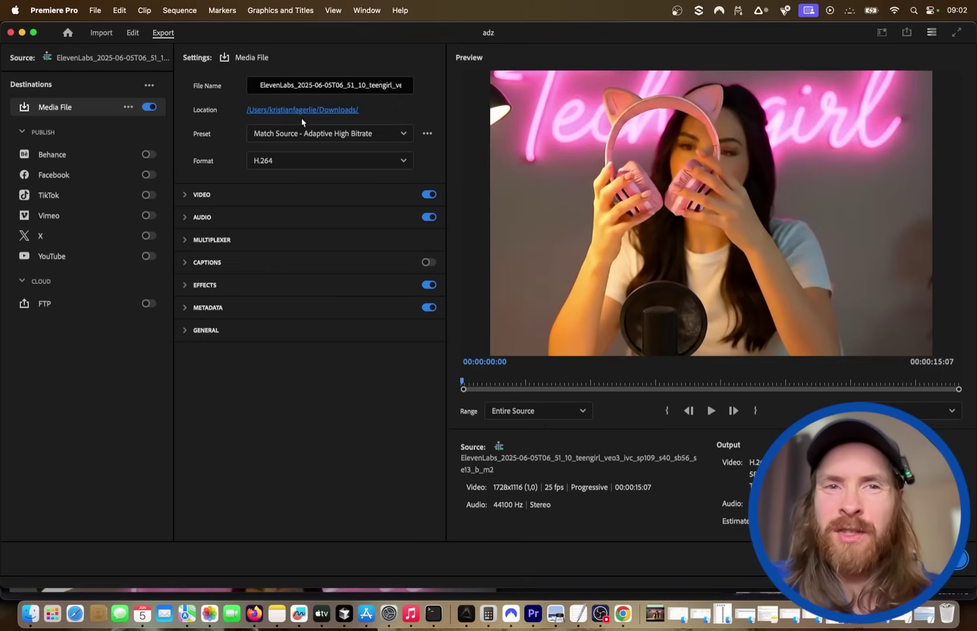
pyautogui.click(320, 84)
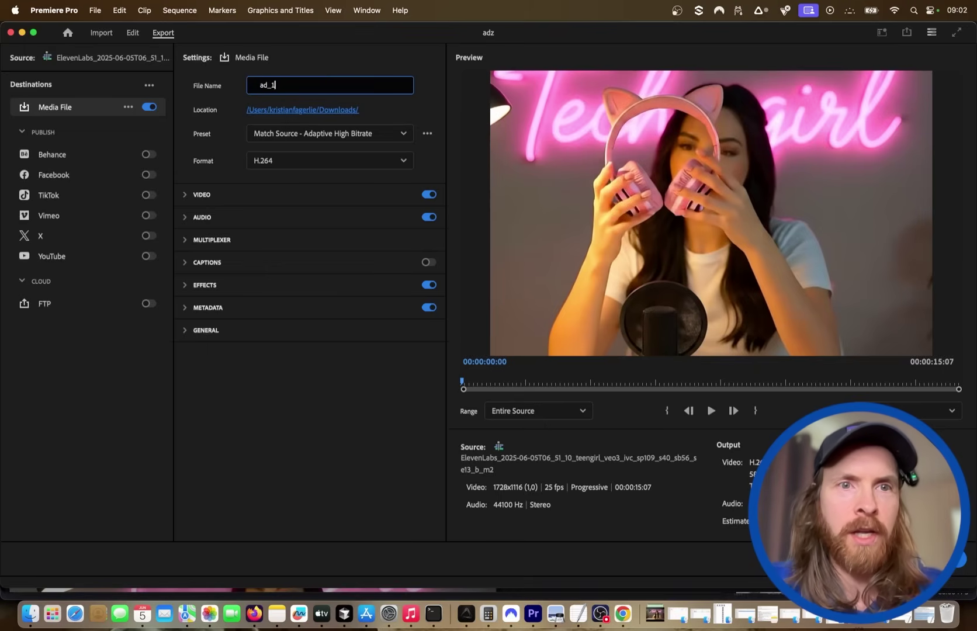
pyautogui.moveTo(173, 191); pyautogui.dragTo(178, 191)
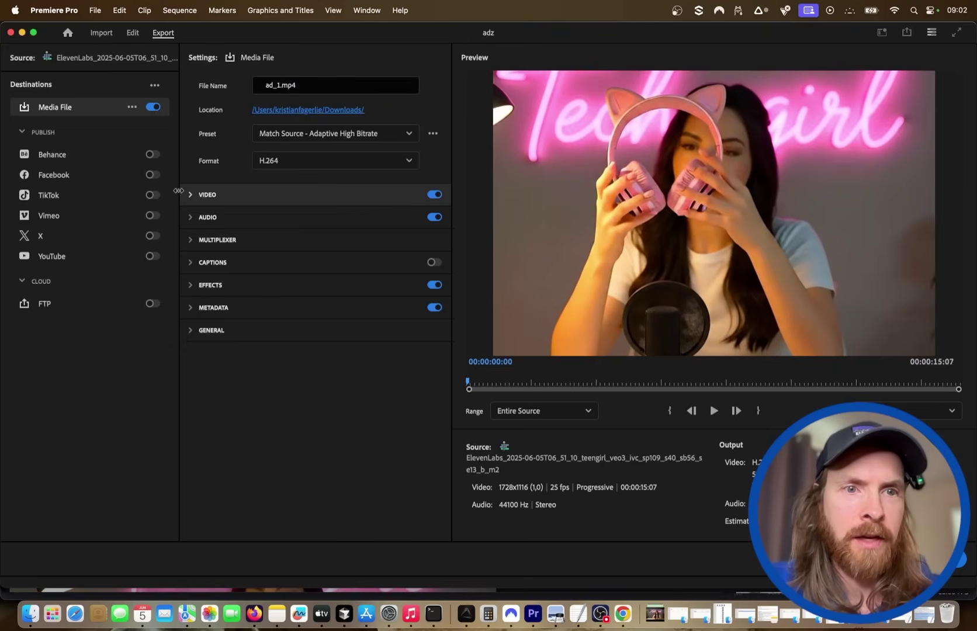
pyautogui.click(199, 197)
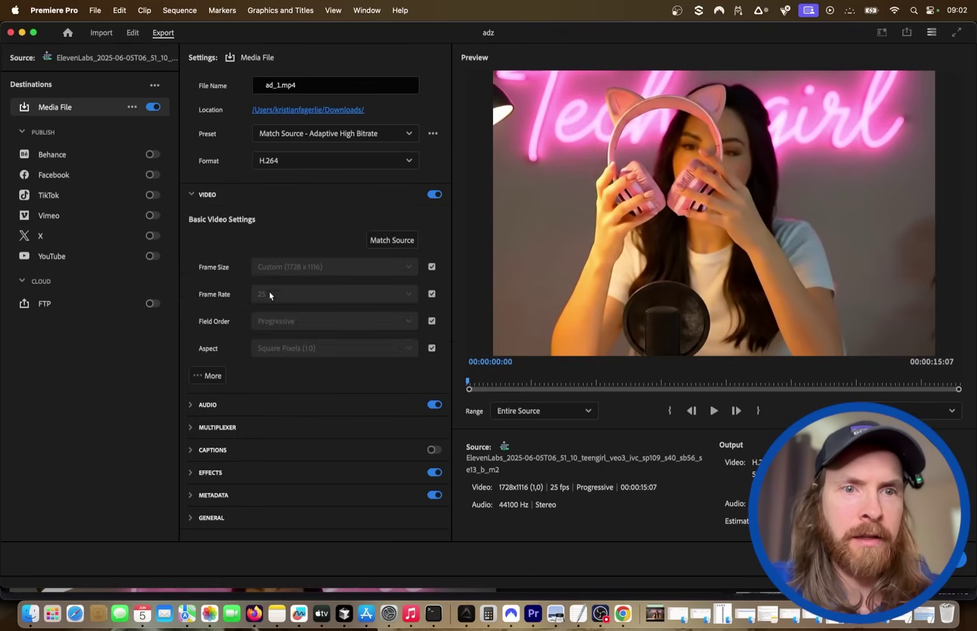
pyautogui.click(213, 376)
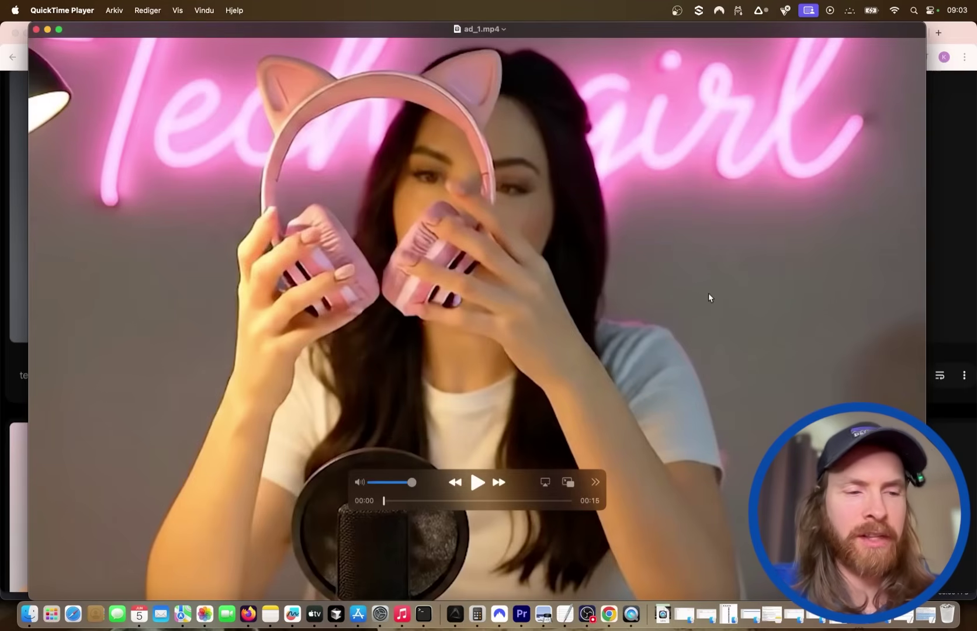
# Play the exported ad_1.mp4 through in QuickTime Player and close it
pyautogui.press('space')
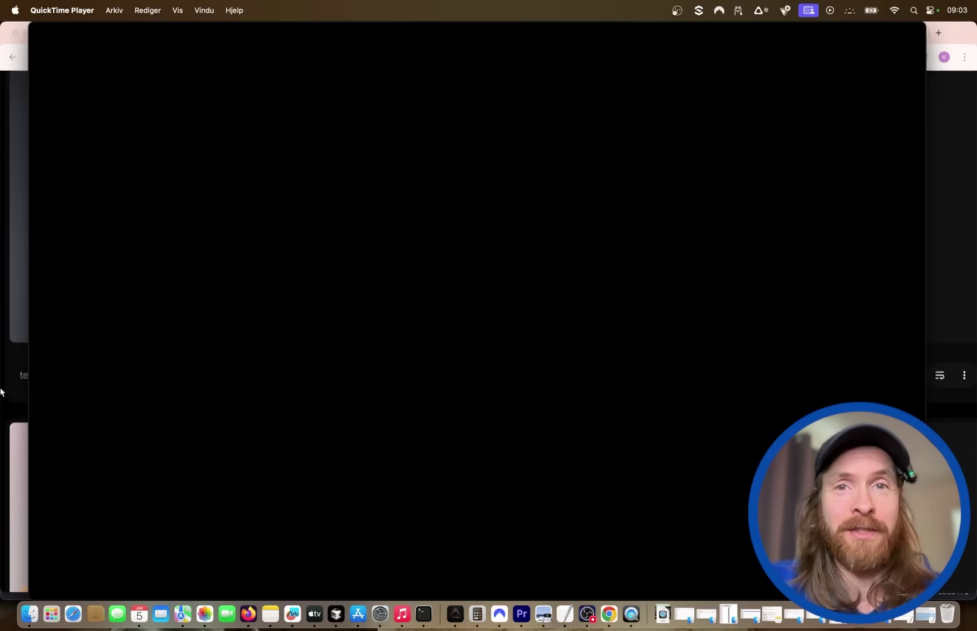
pyautogui.moveTo(44, 248)
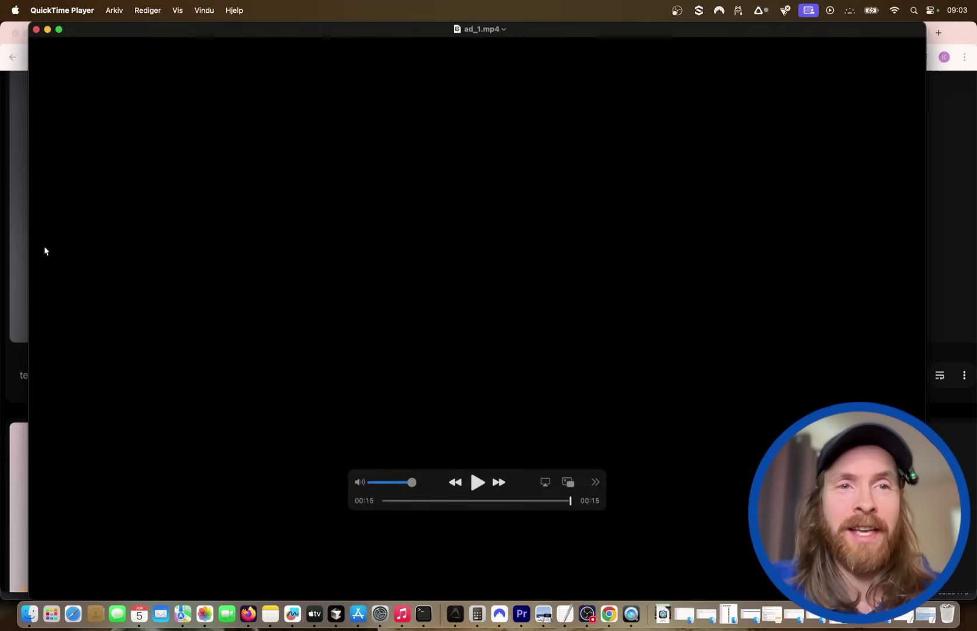
pyautogui.click(36, 29)
# Examine the generated "techgirl holding / showing / trying the console" video in Flow
pyautogui.scroll(-3, 383, 270)
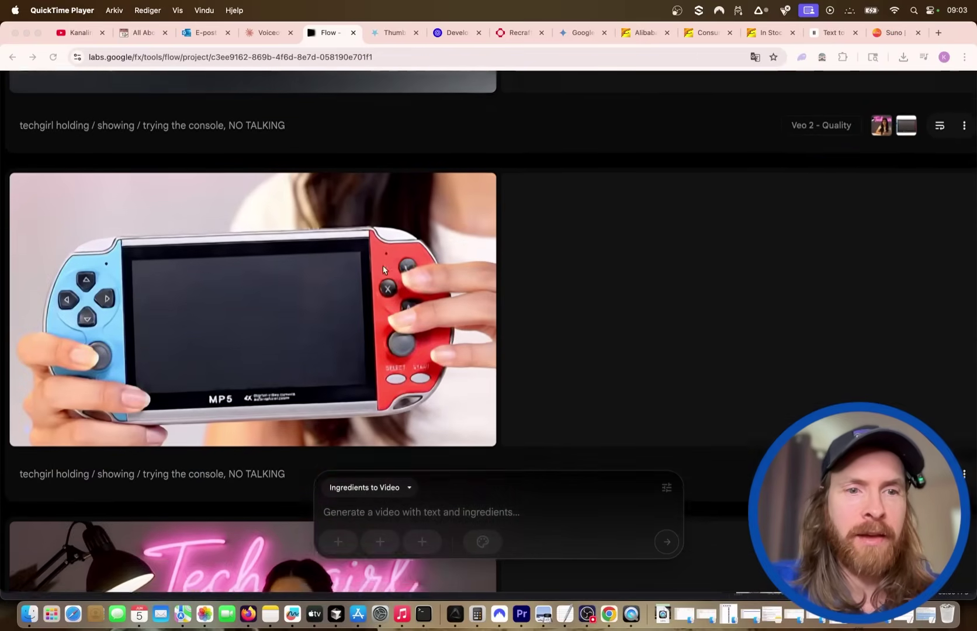
pyautogui.scroll(1, 383, 270)
pyautogui.scroll(1, 383, 270)
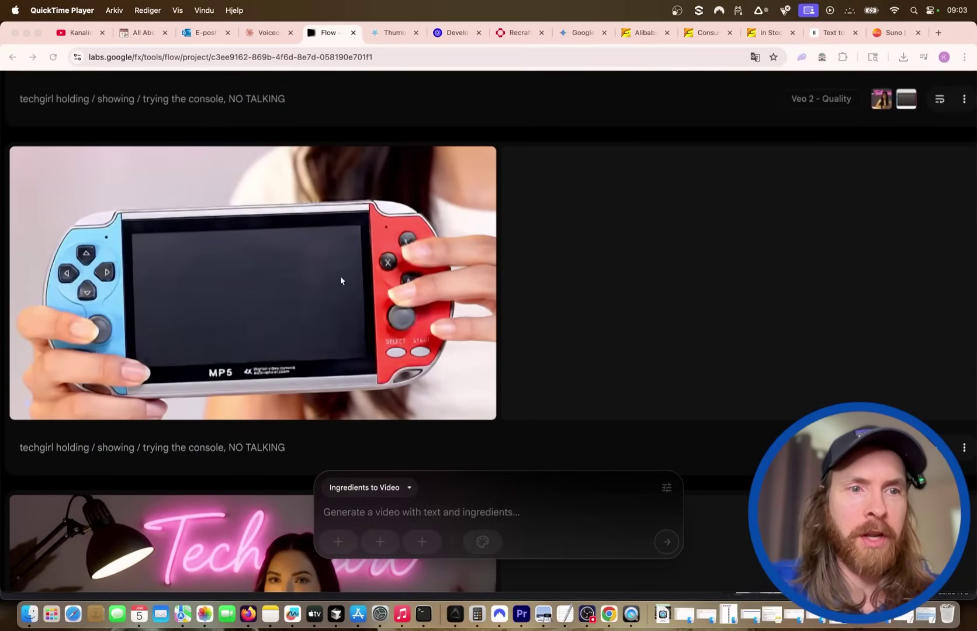
pyautogui.scroll(4, 96, 384)
pyautogui.scroll(-2, 175, 380)
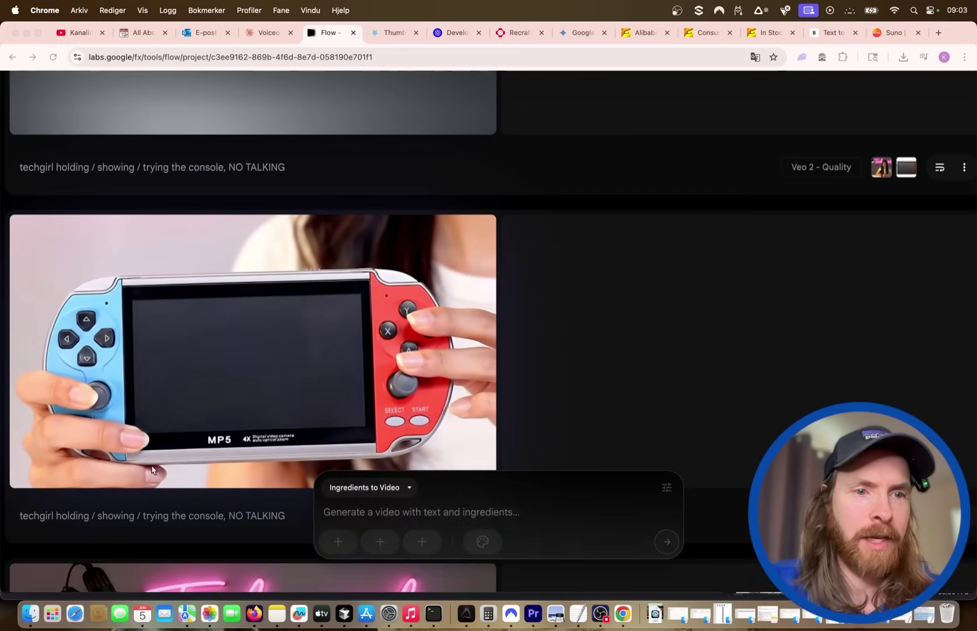
pyautogui.scroll(-1, 176, 378)
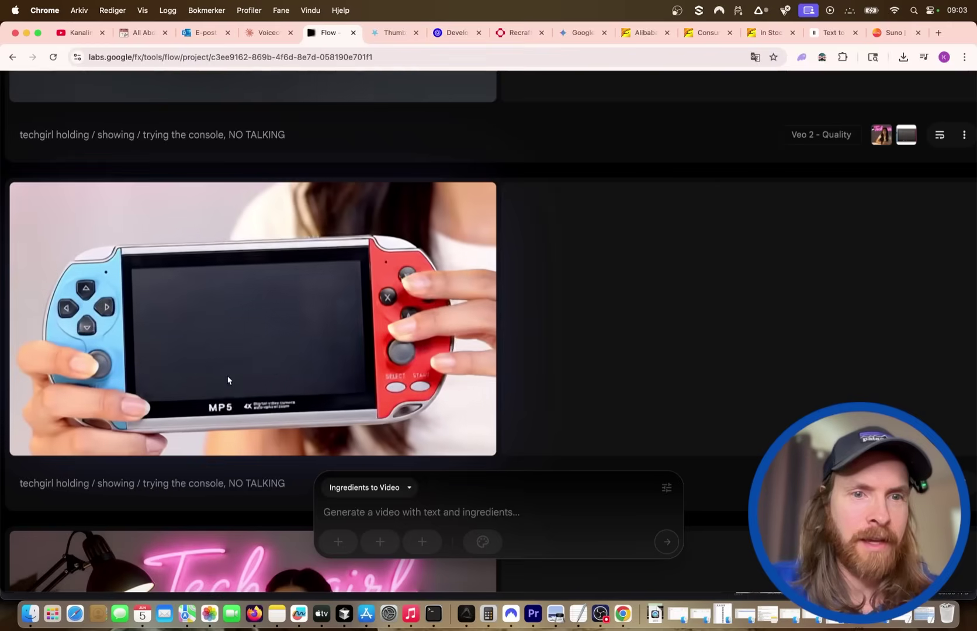
# Reuse the prompt and ingredients of the pending console video, insert "full screen" after "techgirl" and generate another clip
pyautogui.scroll(5, 706, 305)
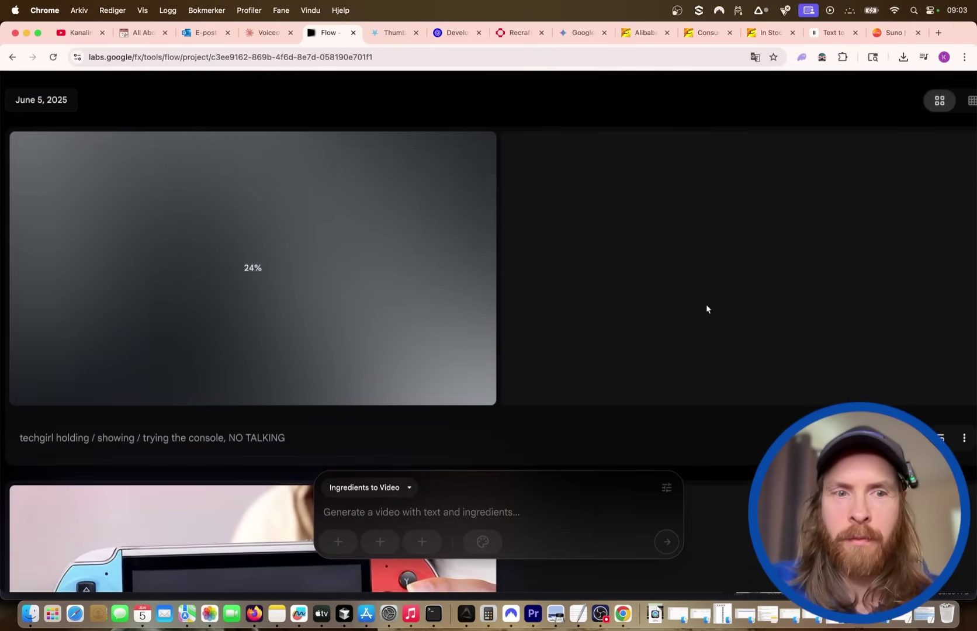
pyautogui.scroll(-5, 762, 372)
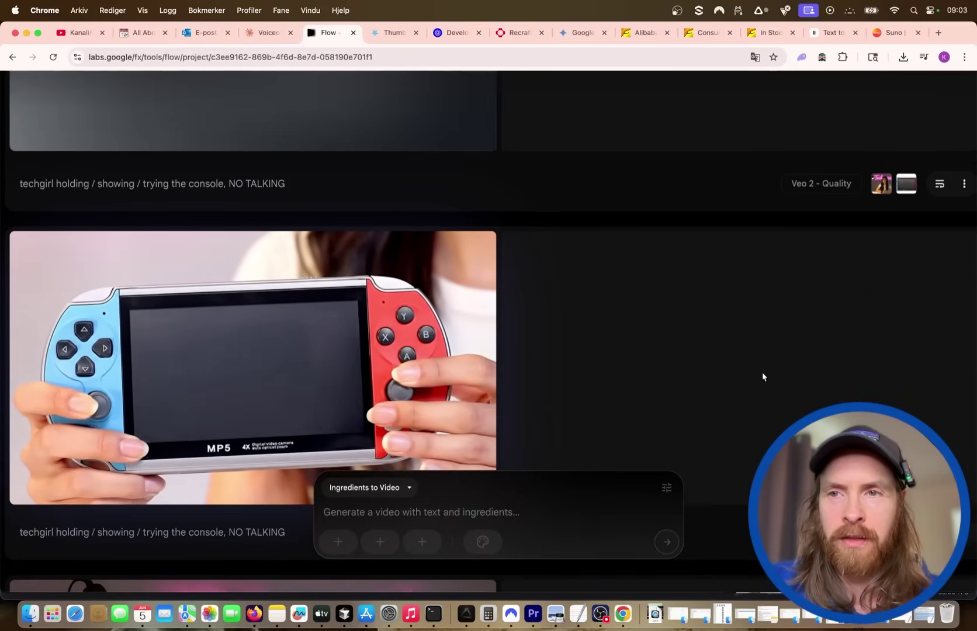
pyautogui.scroll(2, 932, 343)
pyautogui.click(939, 286)
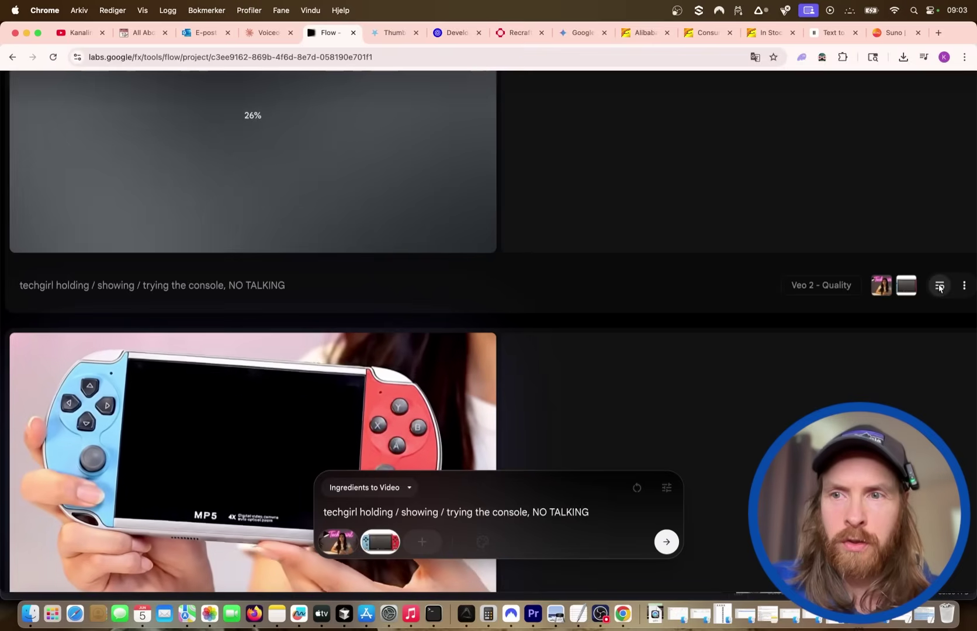
pyautogui.scroll(-5, 939, 286)
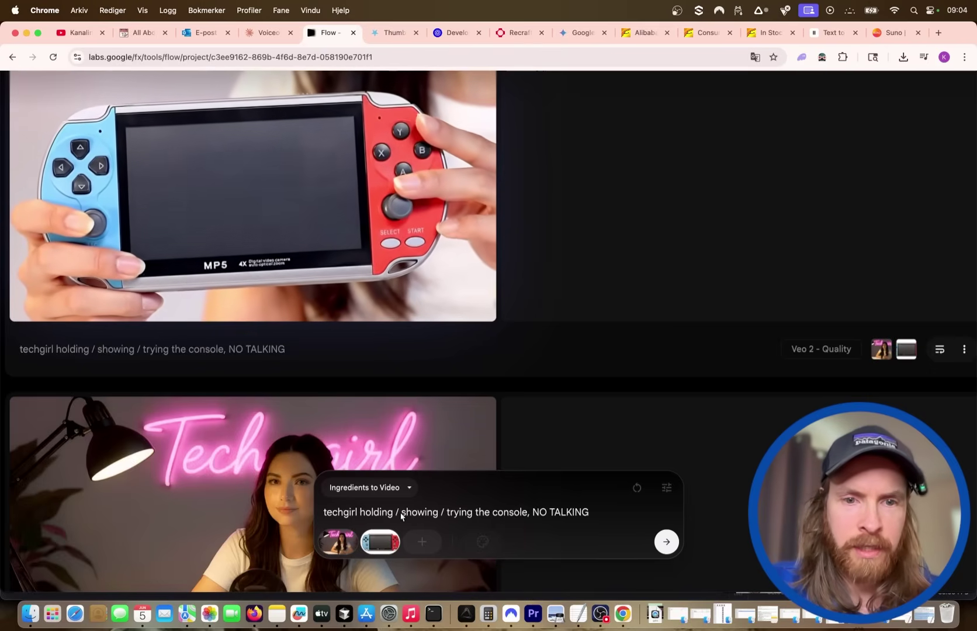
pyautogui.write('full sc')
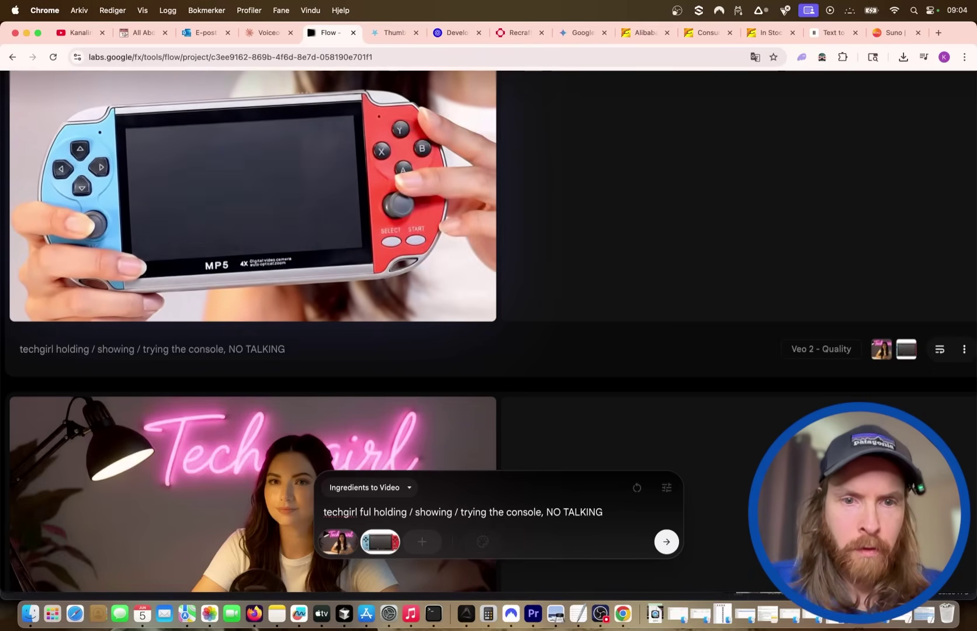
pyautogui.write('reen')
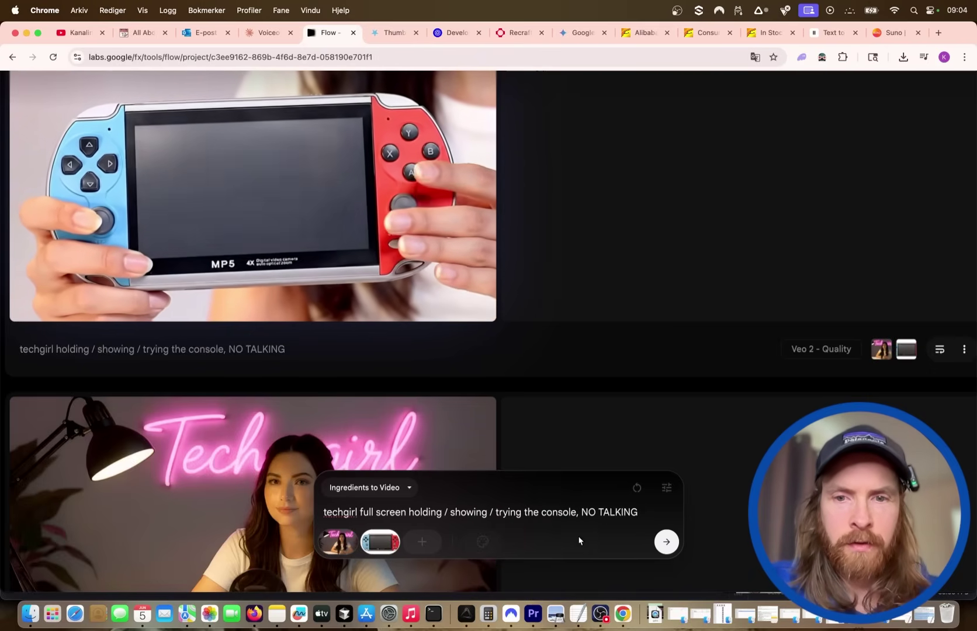
pyautogui.click(671, 542)
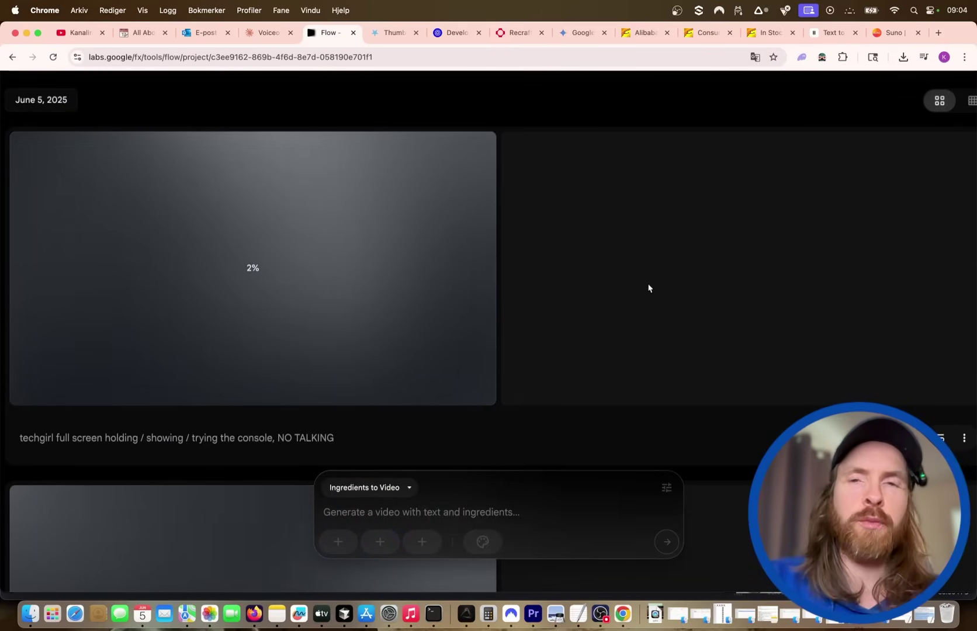
# Play the earlier techgirl clips showing off the speaker and the handheld console further down the project
pyautogui.scroll(-15, 555, 336)
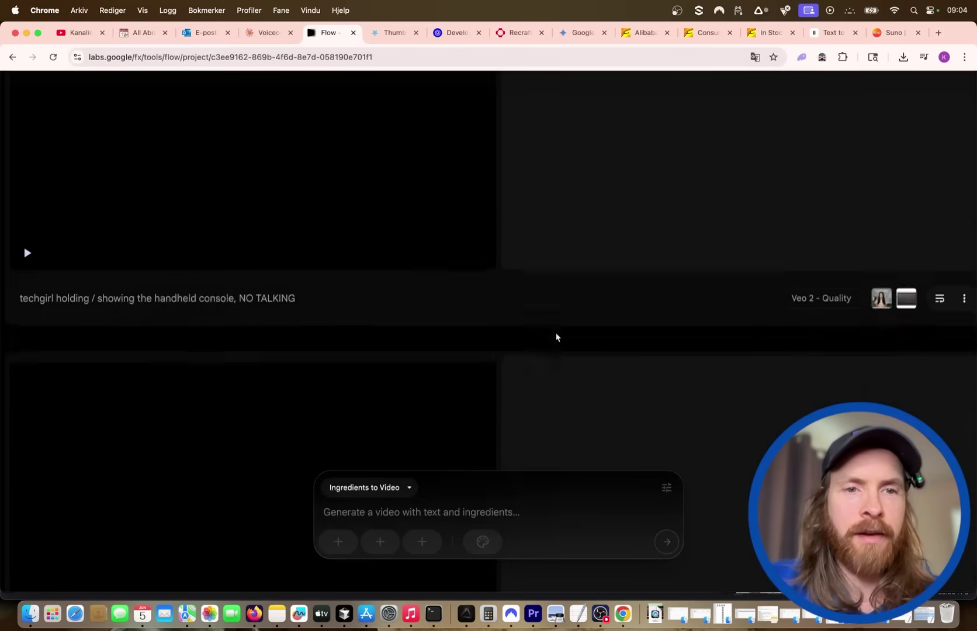
pyautogui.scroll(1, 556, 337)
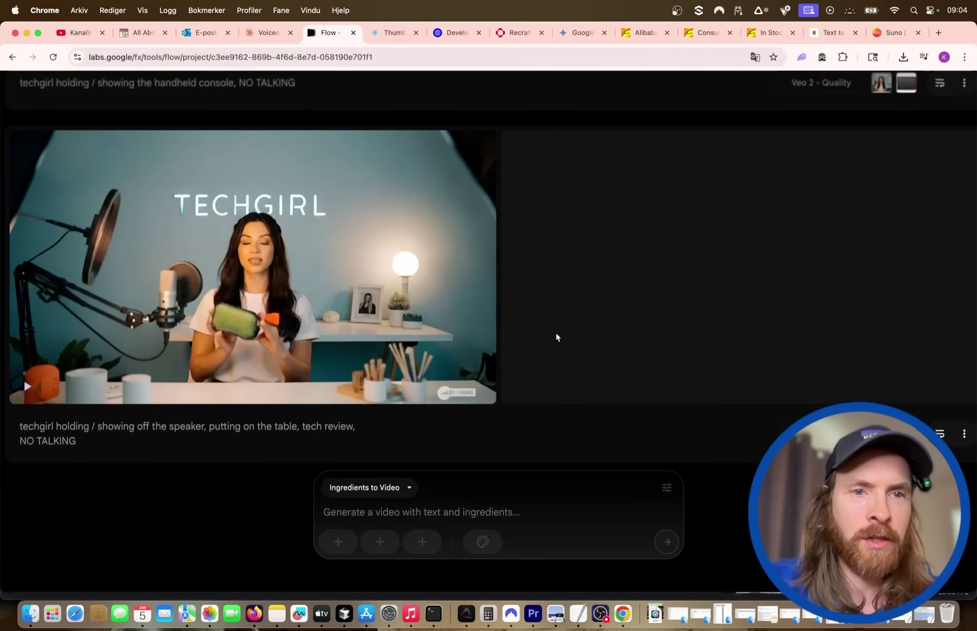
pyautogui.click(27, 386)
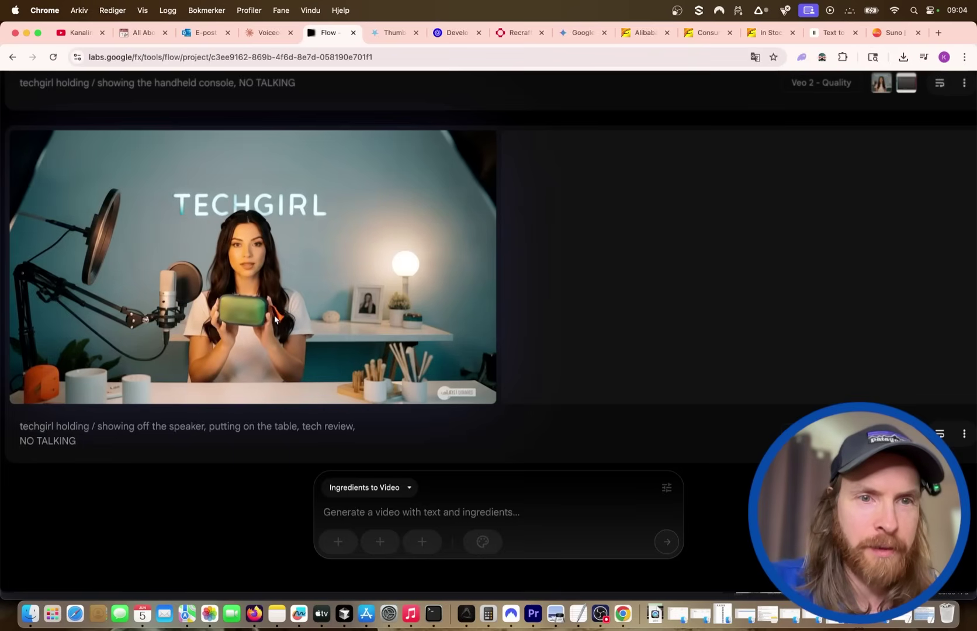
pyautogui.scroll(6, 260, 318)
pyautogui.scroll(1, 242, 305)
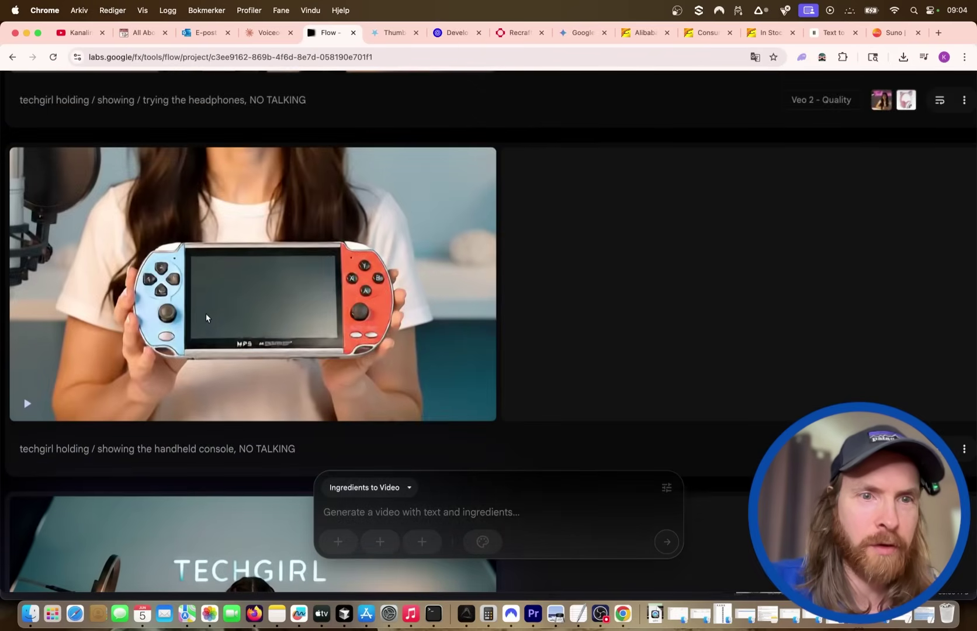
pyautogui.click(27, 402)
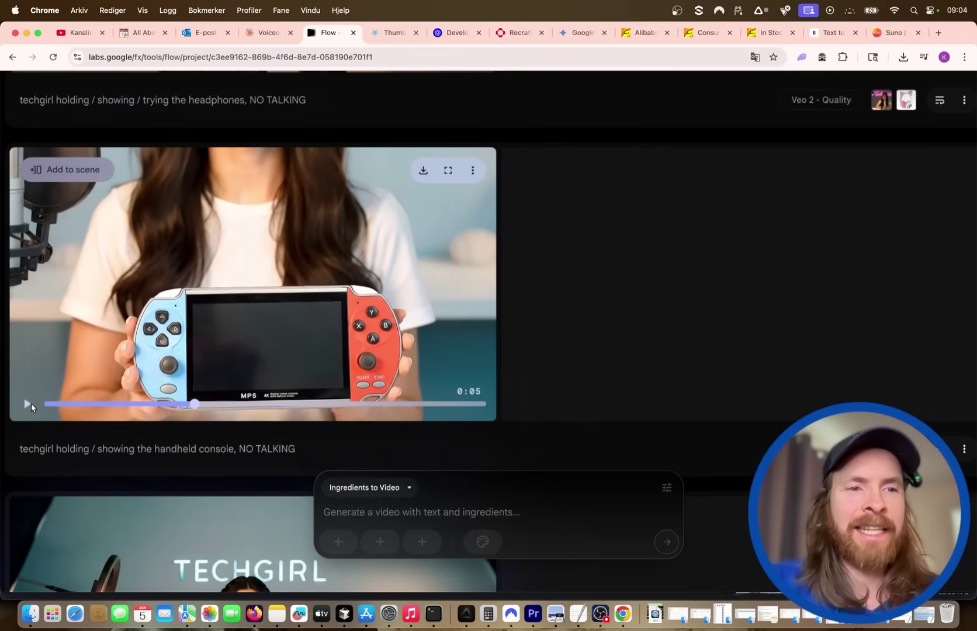
# Return to the newest generations and check the progress of the two pending console videos
pyautogui.scroll(-9, 152, 314)
pyautogui.scroll(2, 151, 314)
pyautogui.scroll(10, 151, 315)
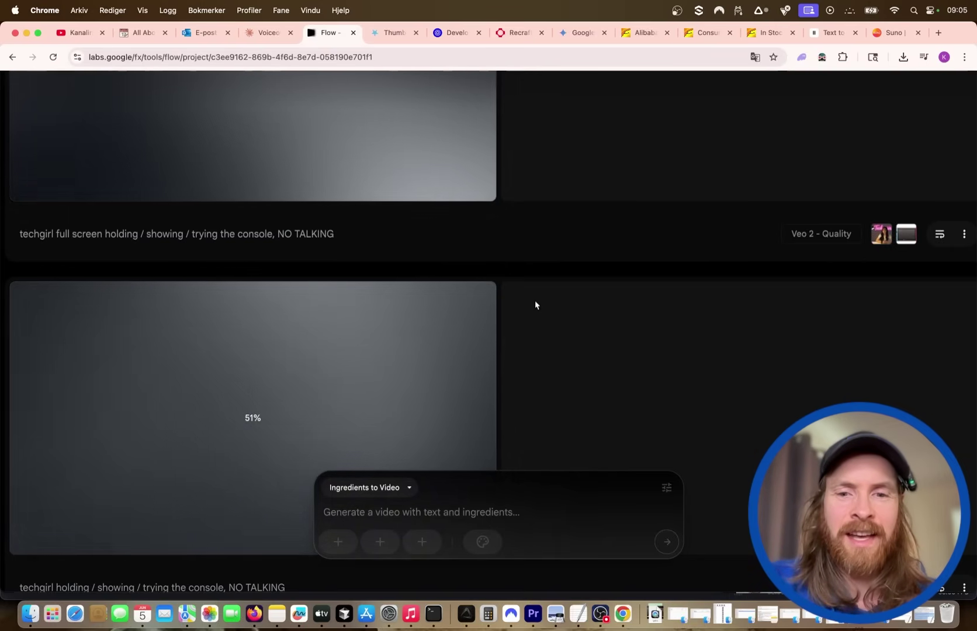
pyautogui.scroll(-4, 631, 386)
pyautogui.scroll(3, 631, 385)
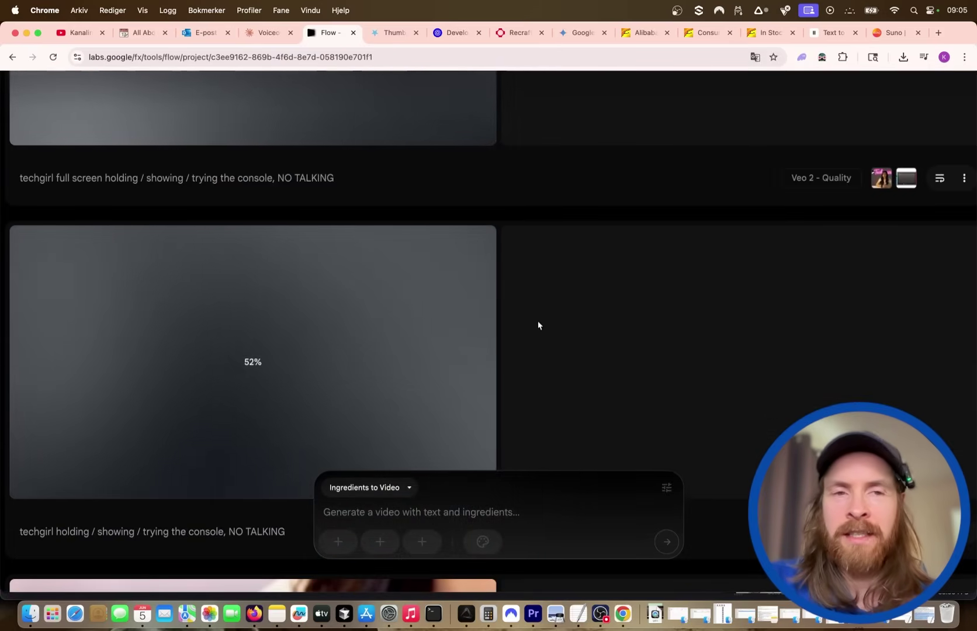
pyautogui.scroll(3, 531, 324)
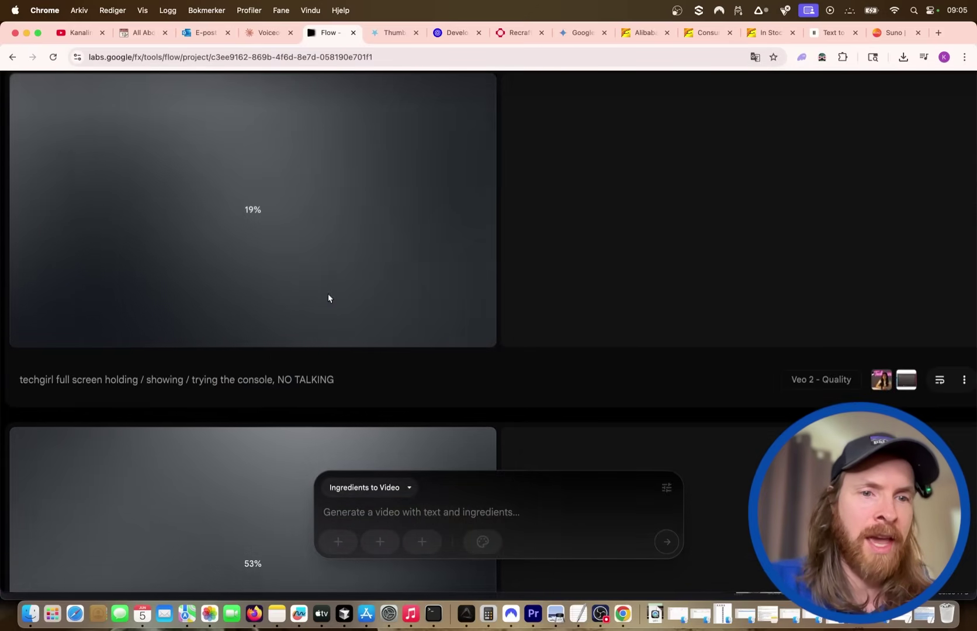
pyautogui.scroll(-4, 327, 296)
# Switch to the Claude voiceover chat, select the headphone script prompt and place the cursor in the reply field
pyautogui.click(266, 35)
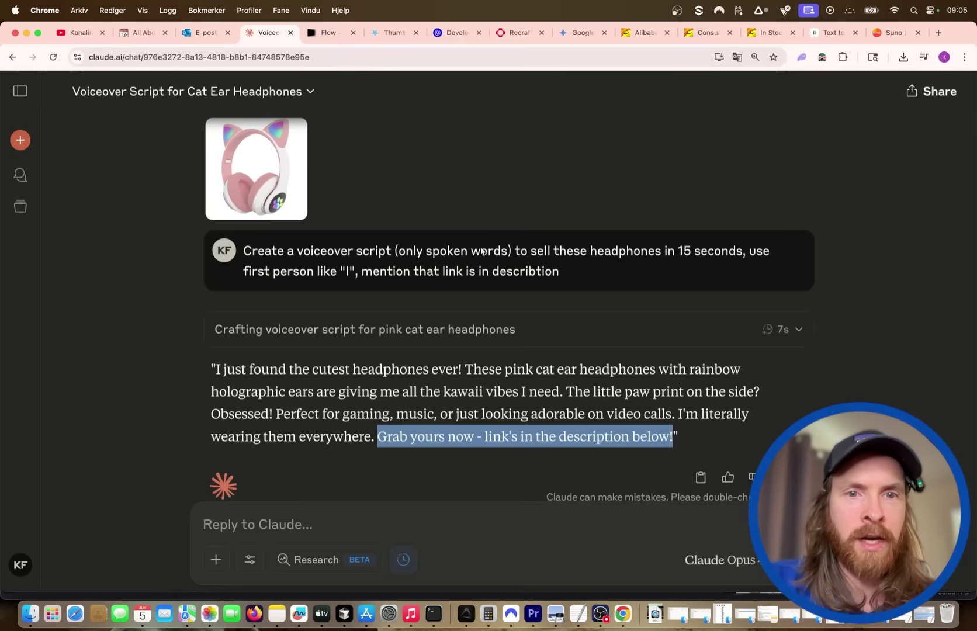
pyautogui.moveTo(570, 277); pyautogui.dragTo(236, 251)
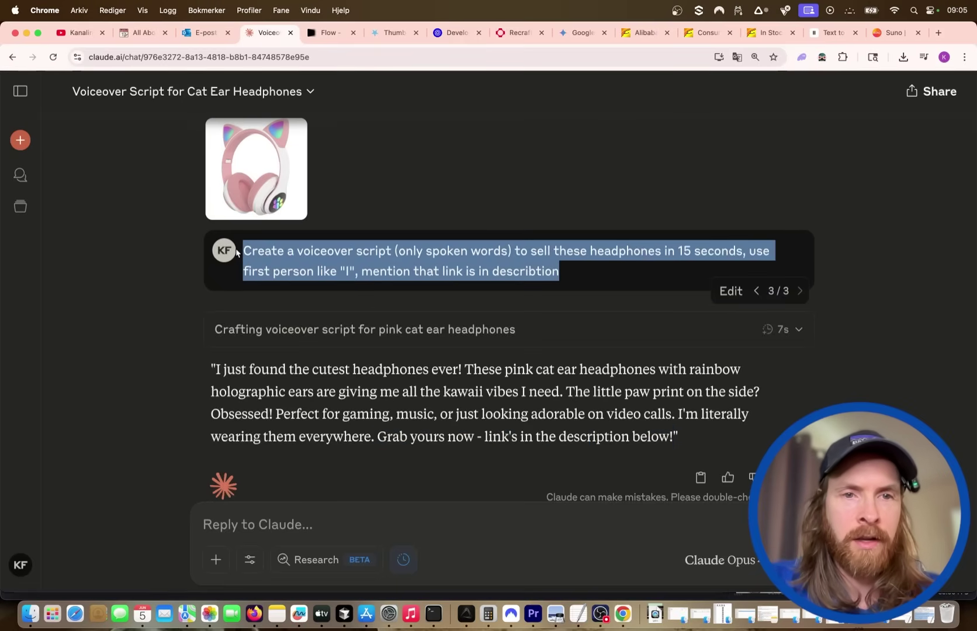
pyautogui.click(296, 522)
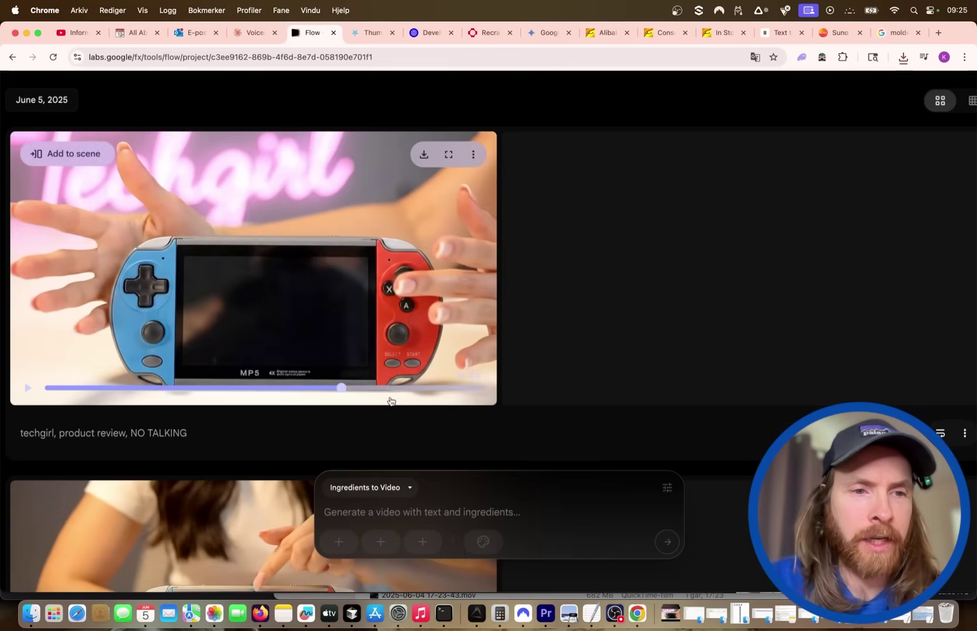
# Play the finished gaming.mp4 ad through in QuickTime Player and quit the player
pyautogui.scroll(-6, 391, 401)
pyautogui.scroll(6, 391, 401)
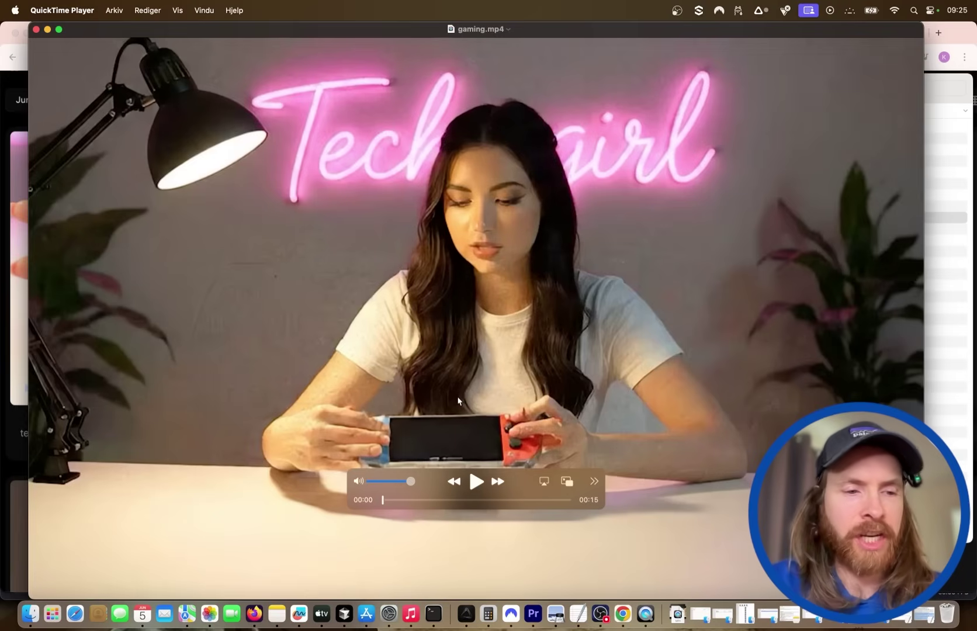
pyautogui.press('space')
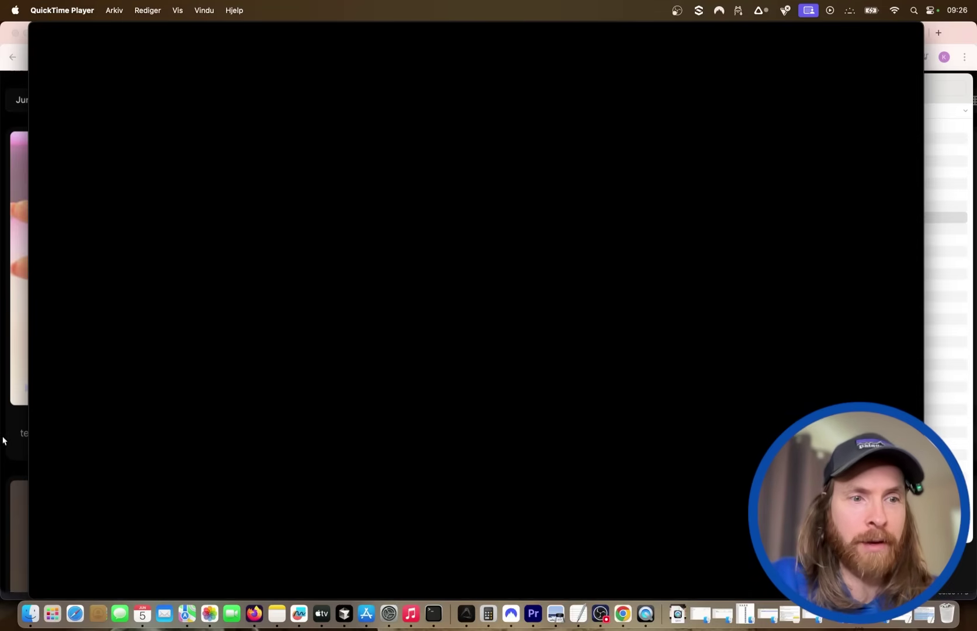
pyautogui.press('super+q')
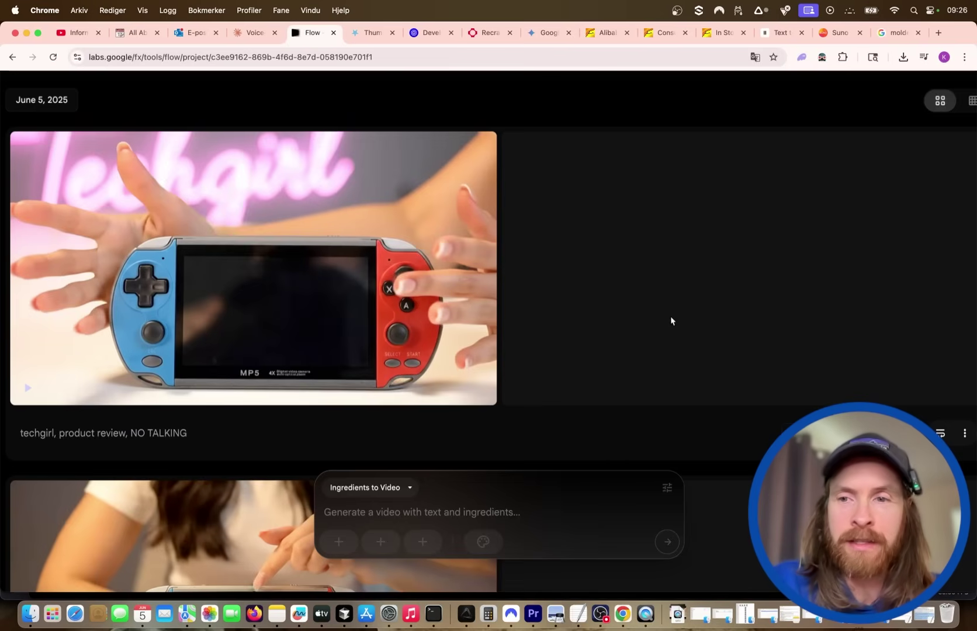
pyautogui.scroll(-5, 670, 320)
pyautogui.scroll(5, 671, 321)
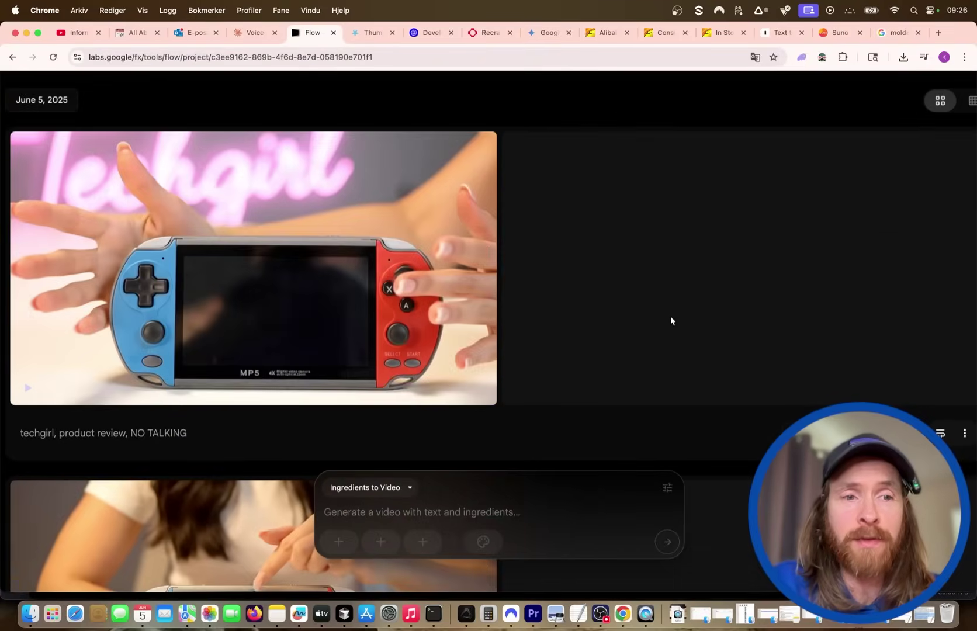
pyautogui.scroll(-5, 781, 371)
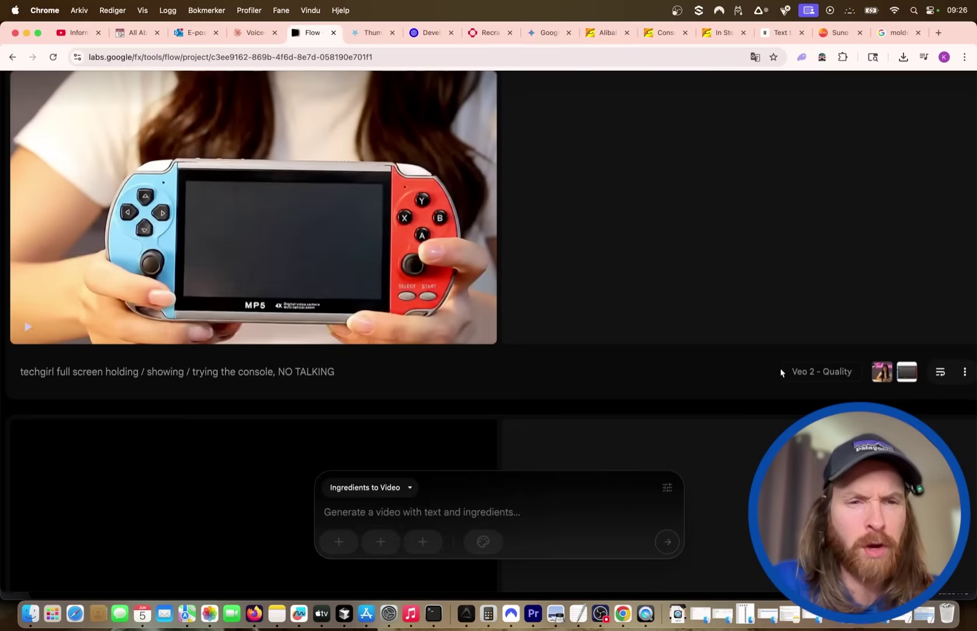
pyautogui.scroll(5, 780, 372)
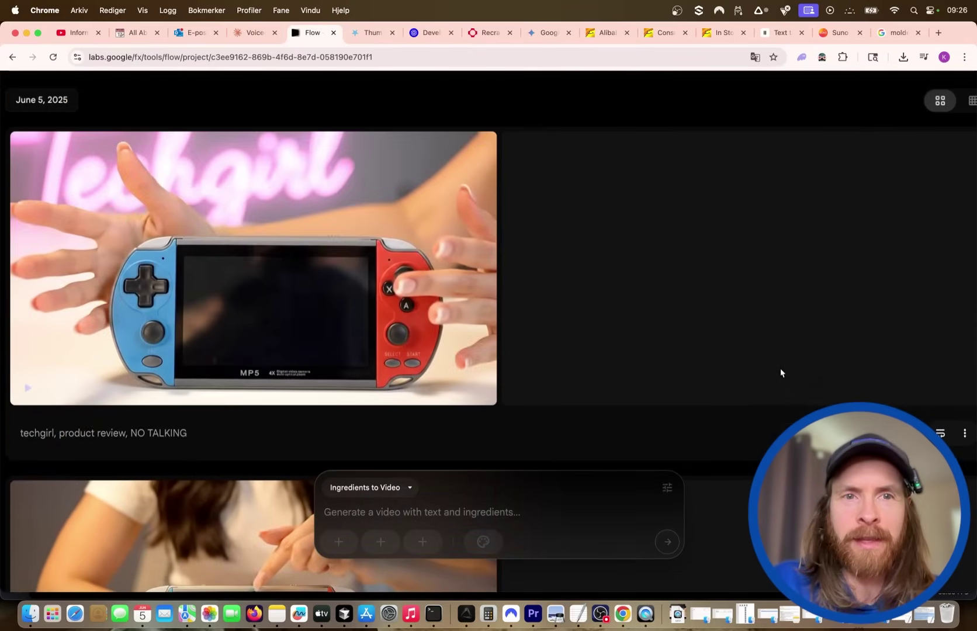